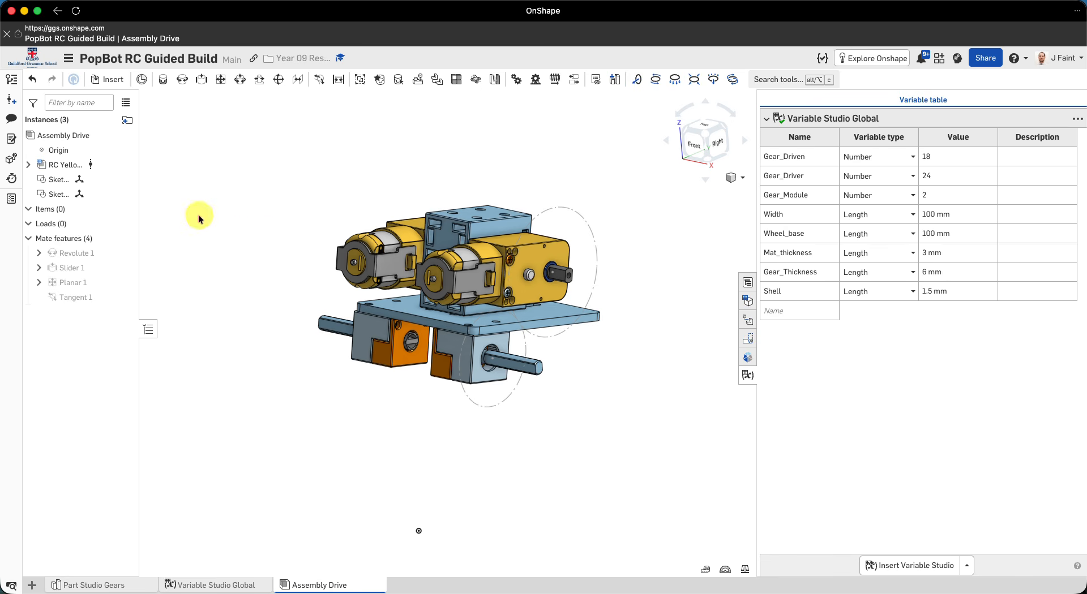
Choose the Helical Gear for insertion from the Guildford Grammar School *Reference Materials folder, under * Engineering Components.
click(108, 83)
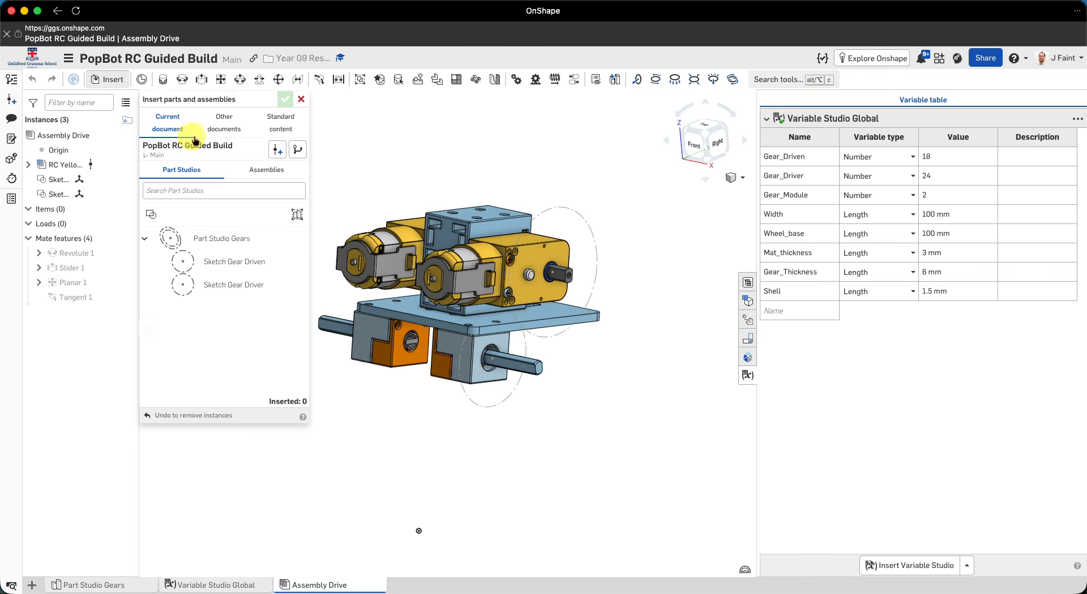
click(218, 129)
click(192, 164)
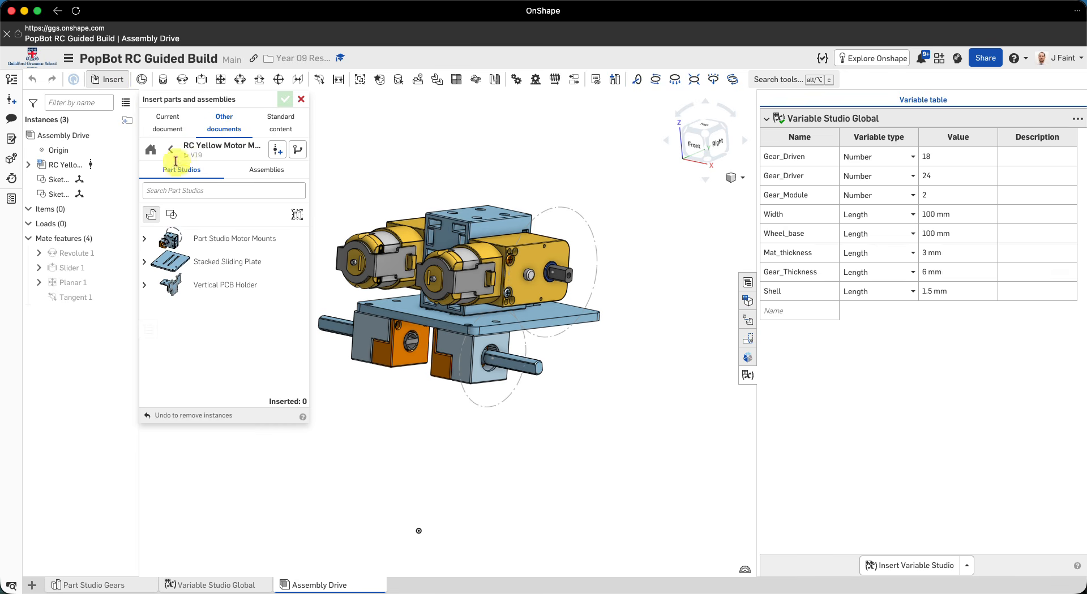
click(170, 149)
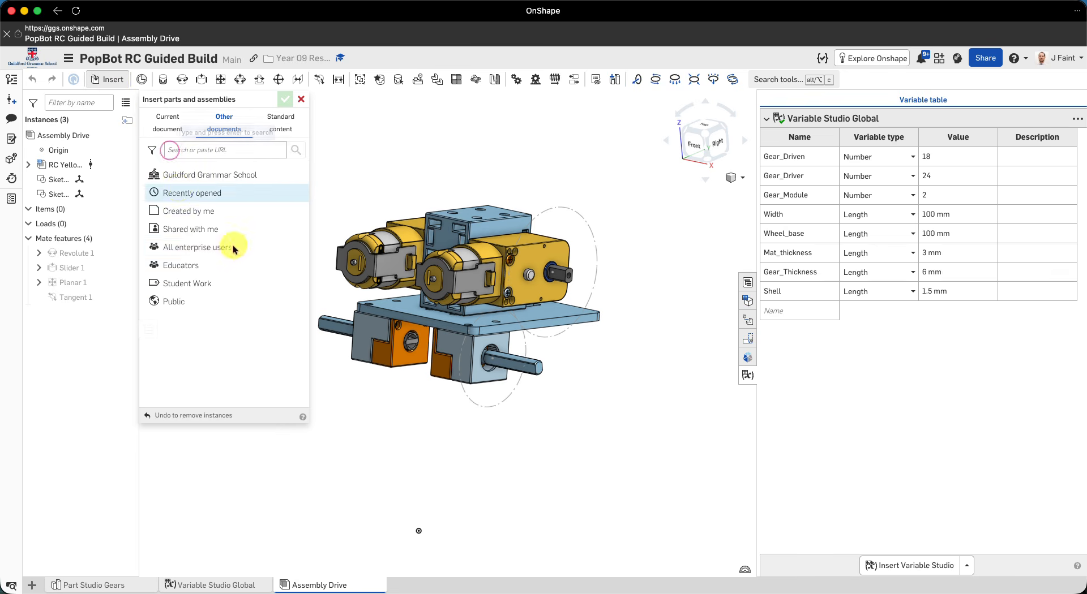
click(193, 176)
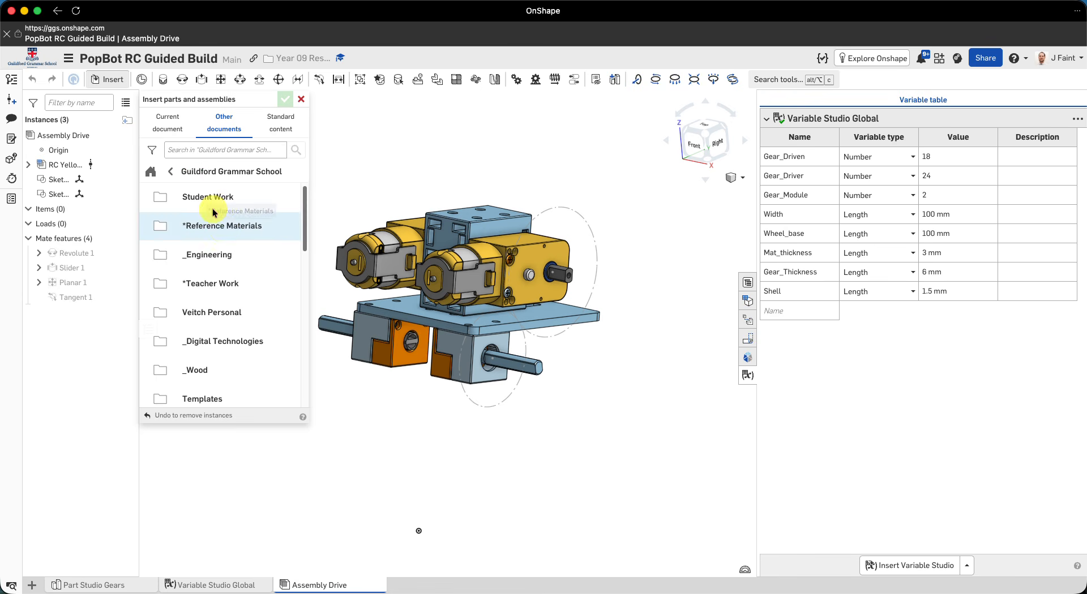
click(222, 227)
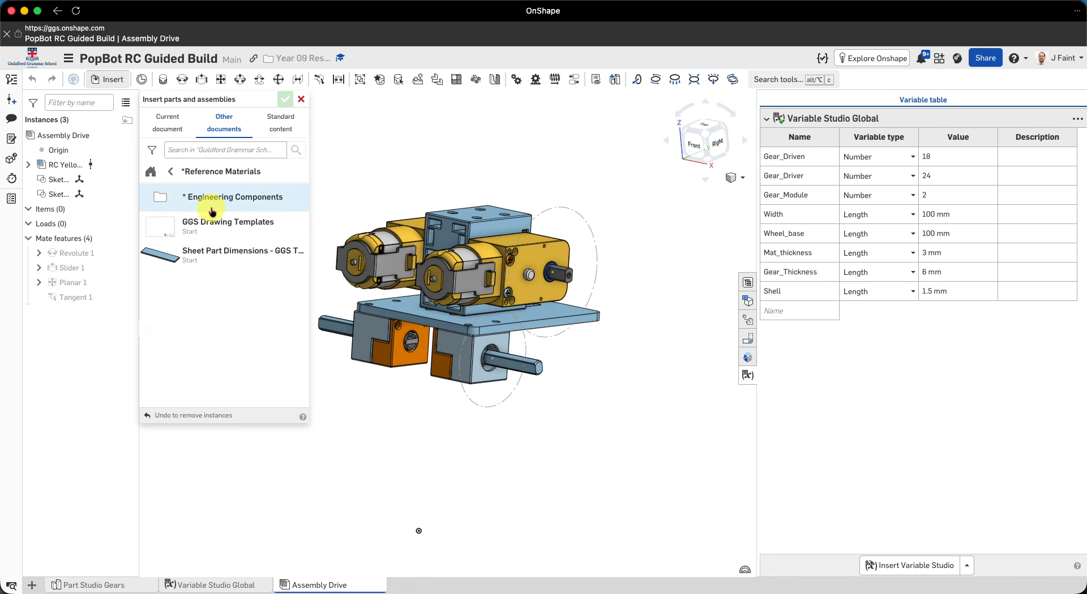
click(215, 204)
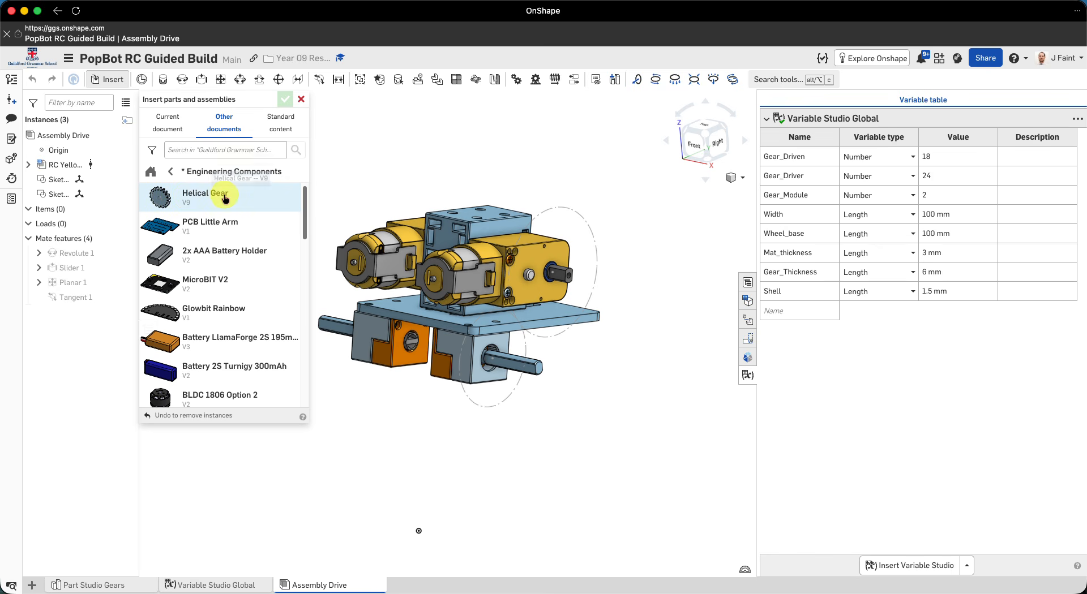
click(216, 198)
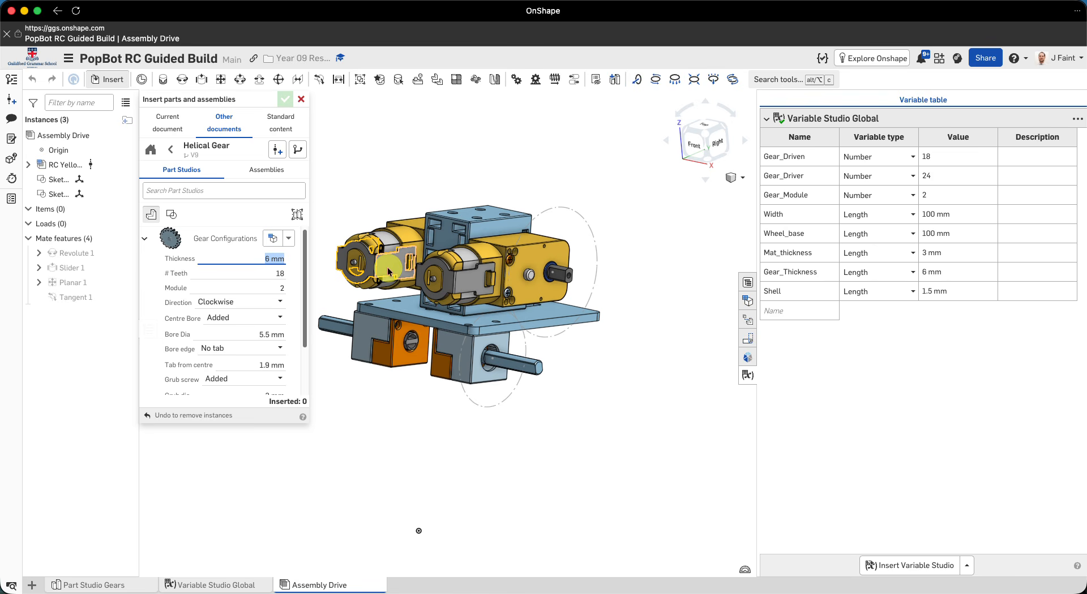
Set the helical gear's thickness to #Gear_Thickness and its number of teeth to #Gear_Driven.
text(th)
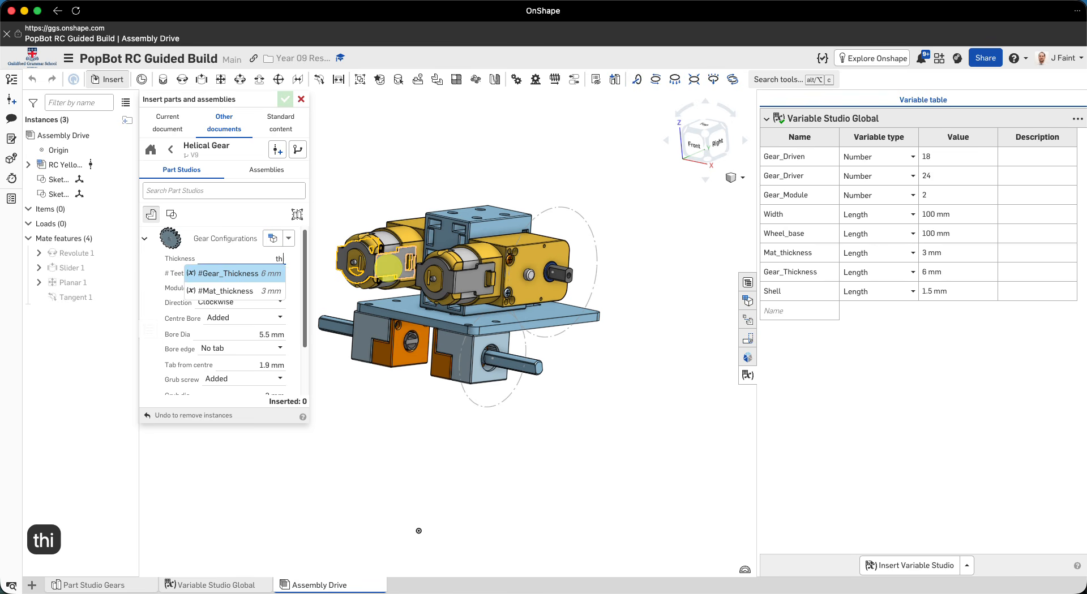
key(Return)
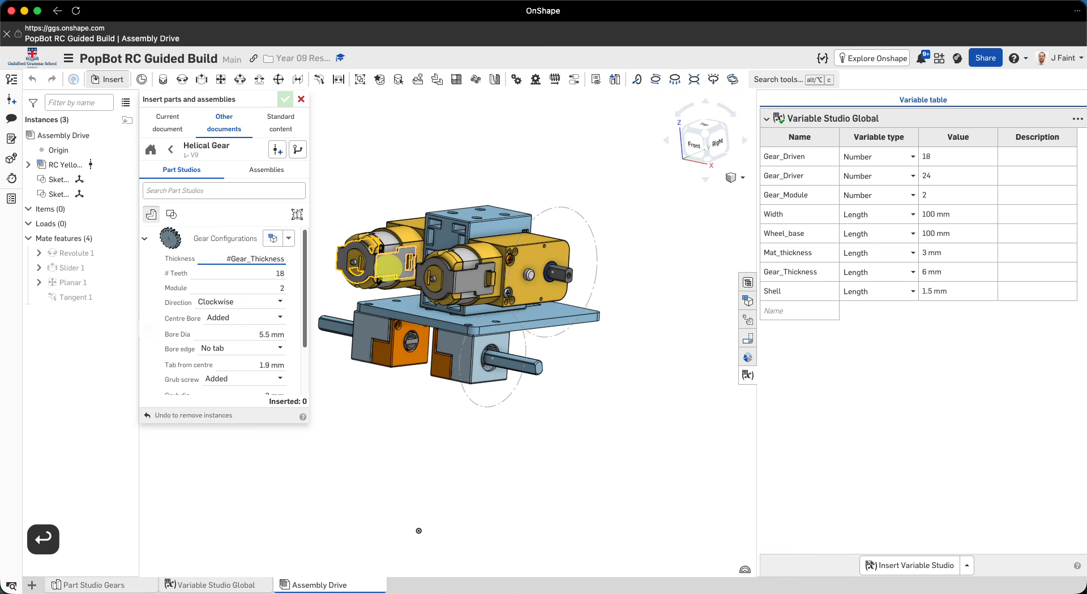
key(Tab)
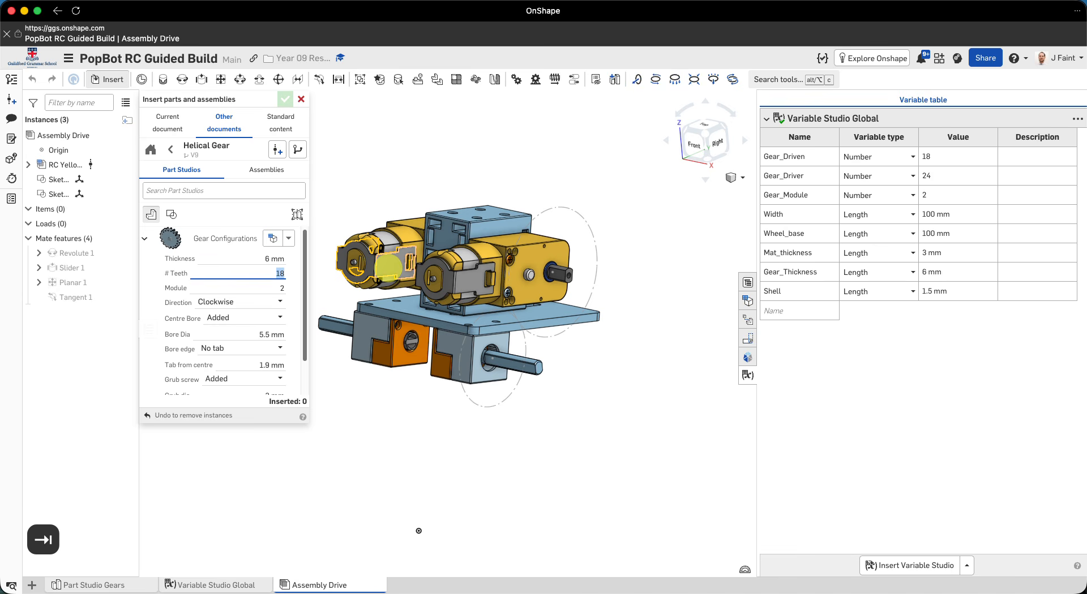
text(dr)
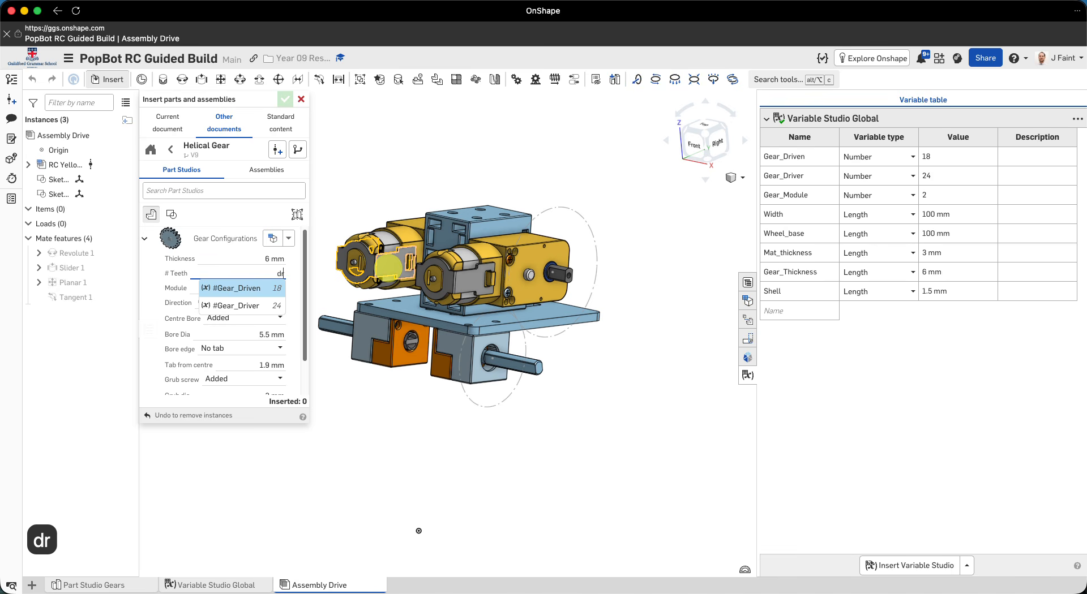
key(Return)
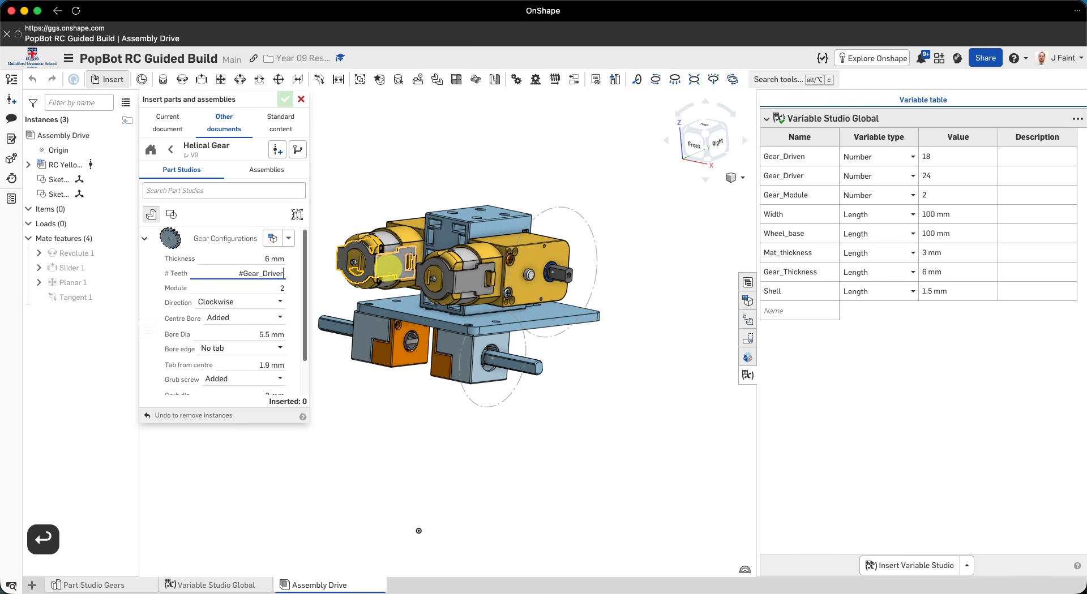
key(Down)
key(Tab)
Set the gear's module to #Gear_Module and its centre bore to Added.
text(mo)
key(Return)
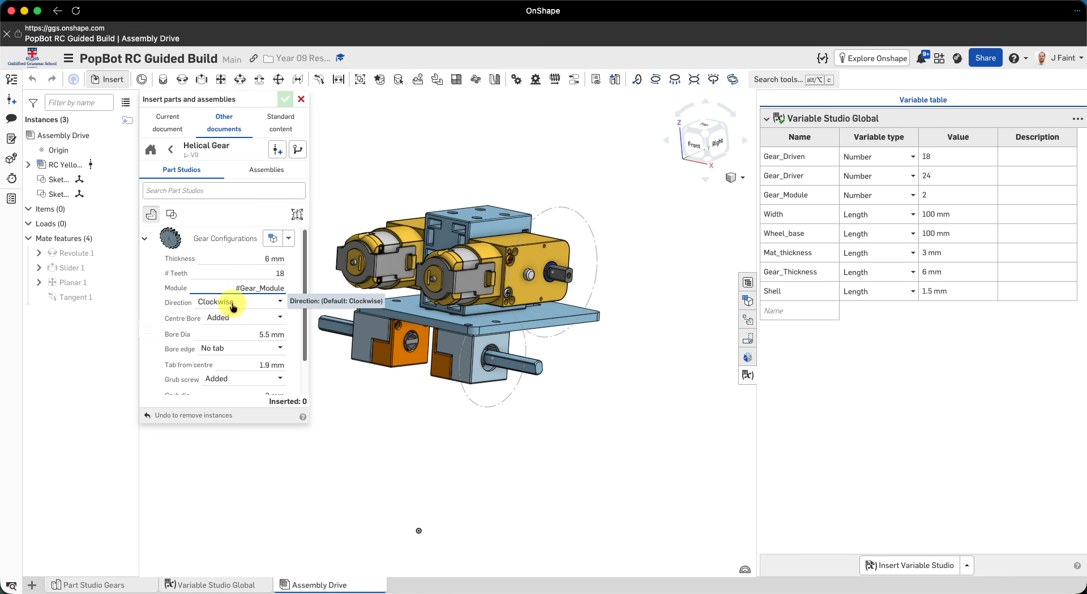
click(240, 320)
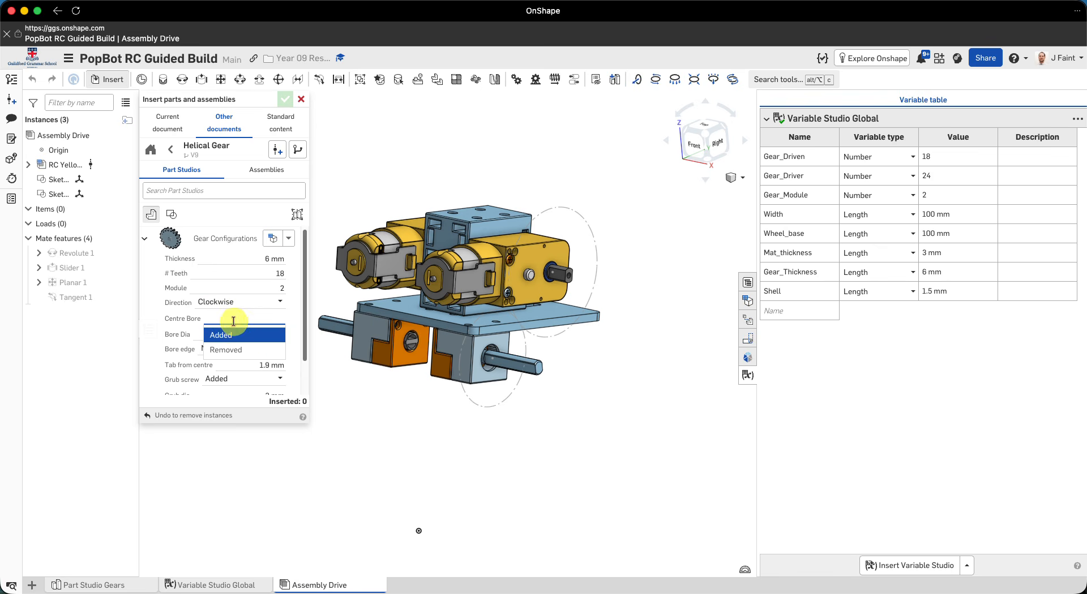
key(Return)
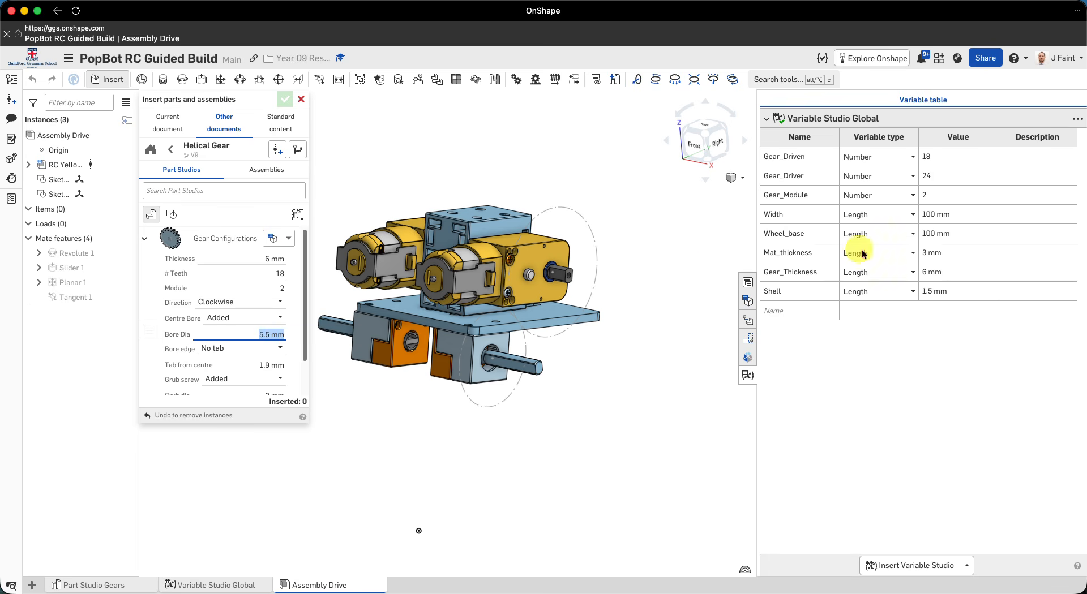
Add a length variable named Bore_Dia with a value of 5.5 mm to Variable Studio Global.
click(783, 313)
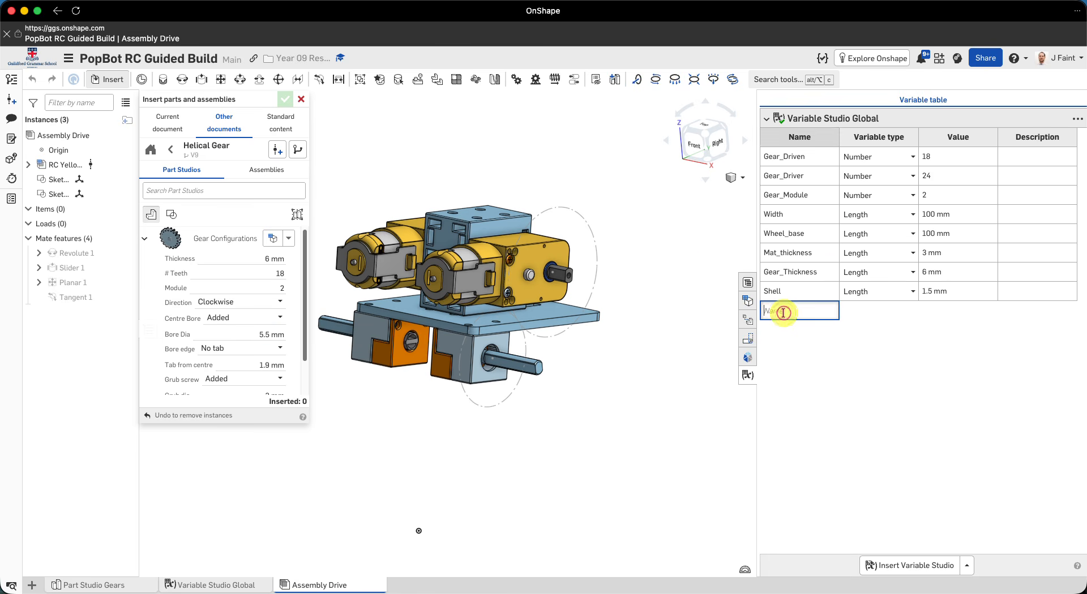
text(Bo)
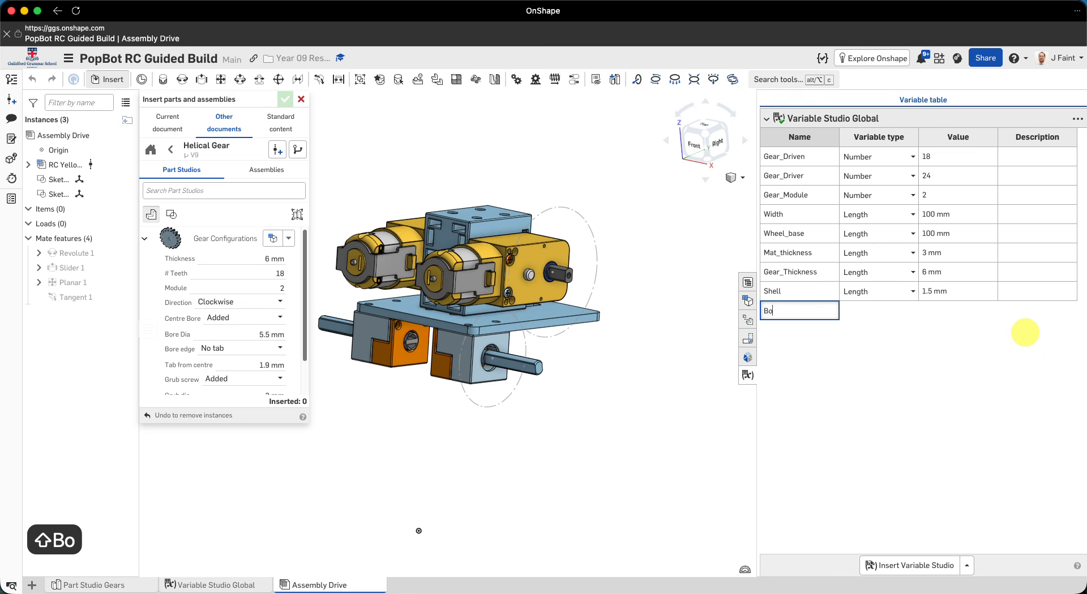
text(re_Dia)
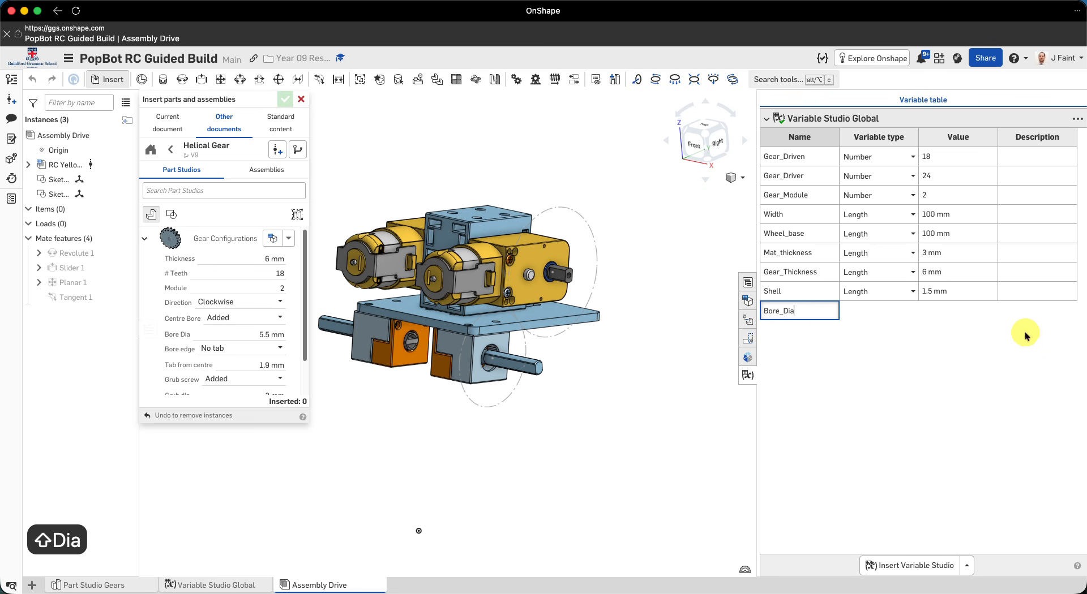
key(Tab)
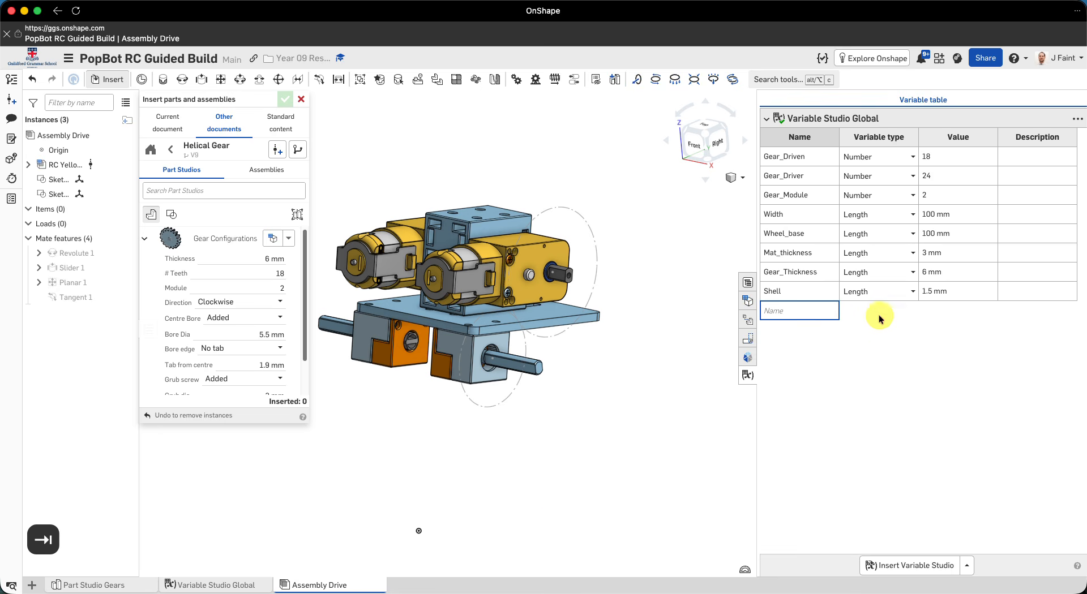
click(875, 333)
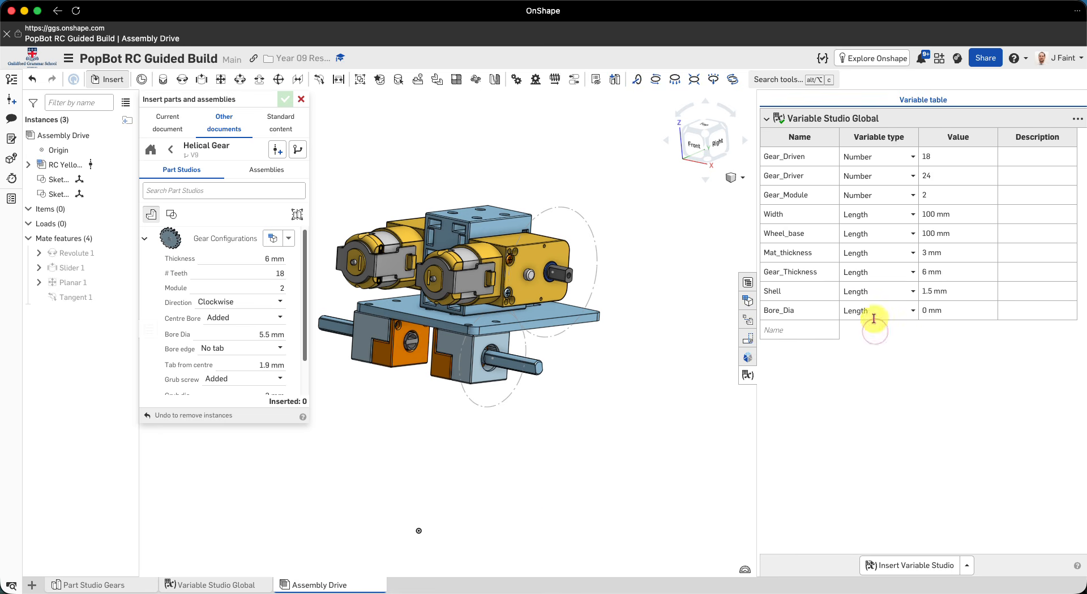
click(942, 312)
text(5)
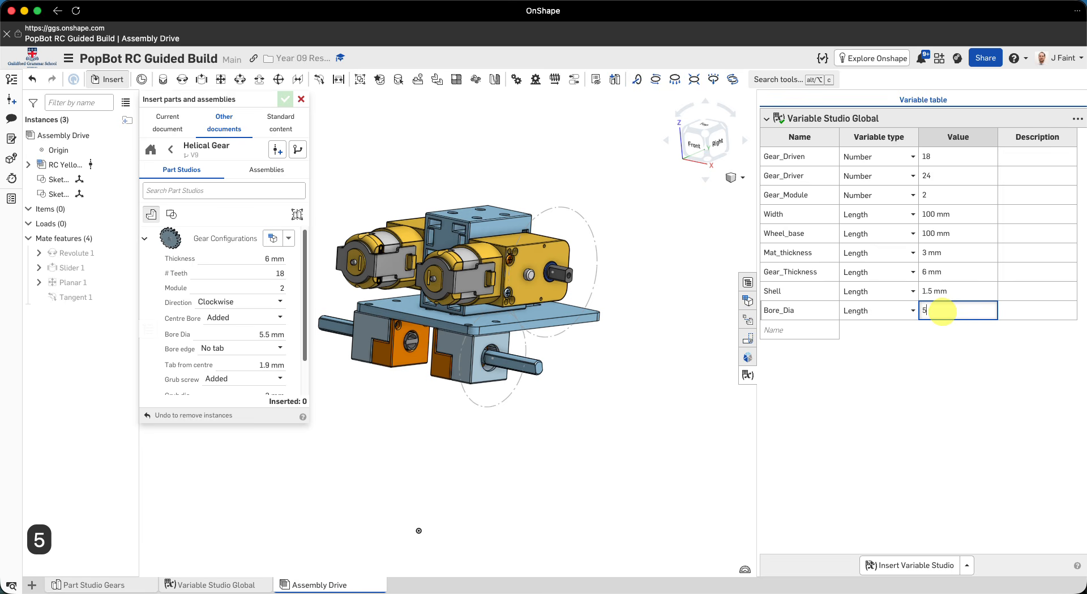
text(.5)
key(Return)
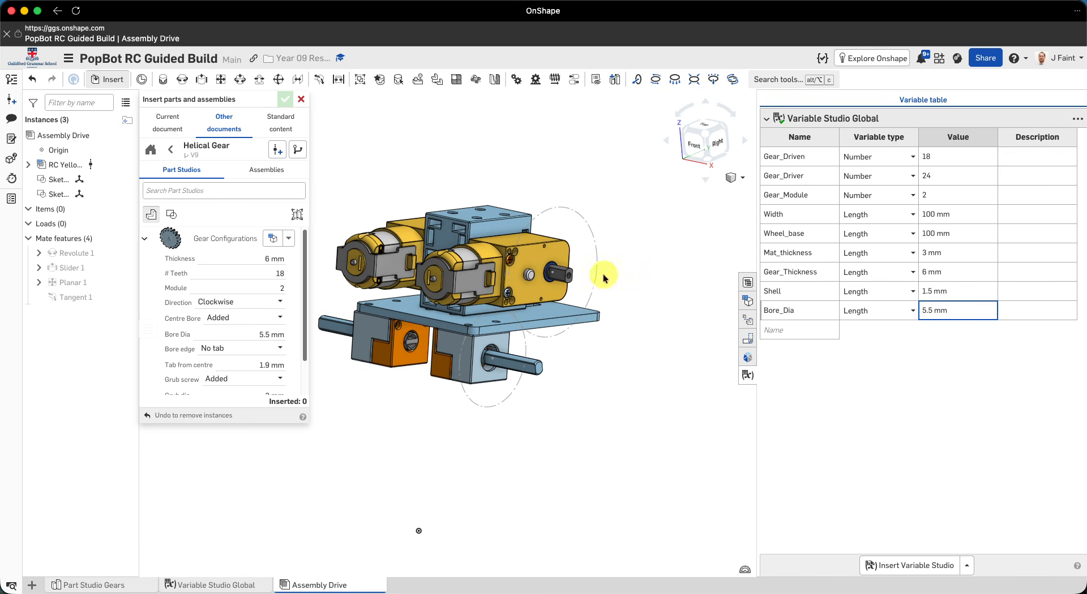
Link the gear's bore diameter to the #Bore_Dia variable.
click(259, 334)
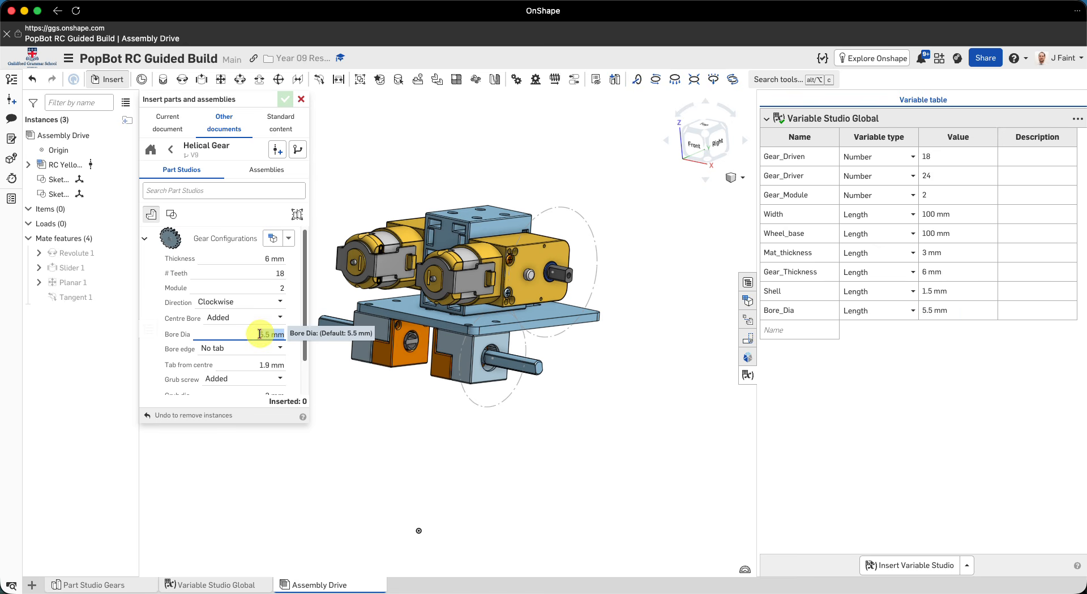
text(bo)
key(Return)
key(Return)
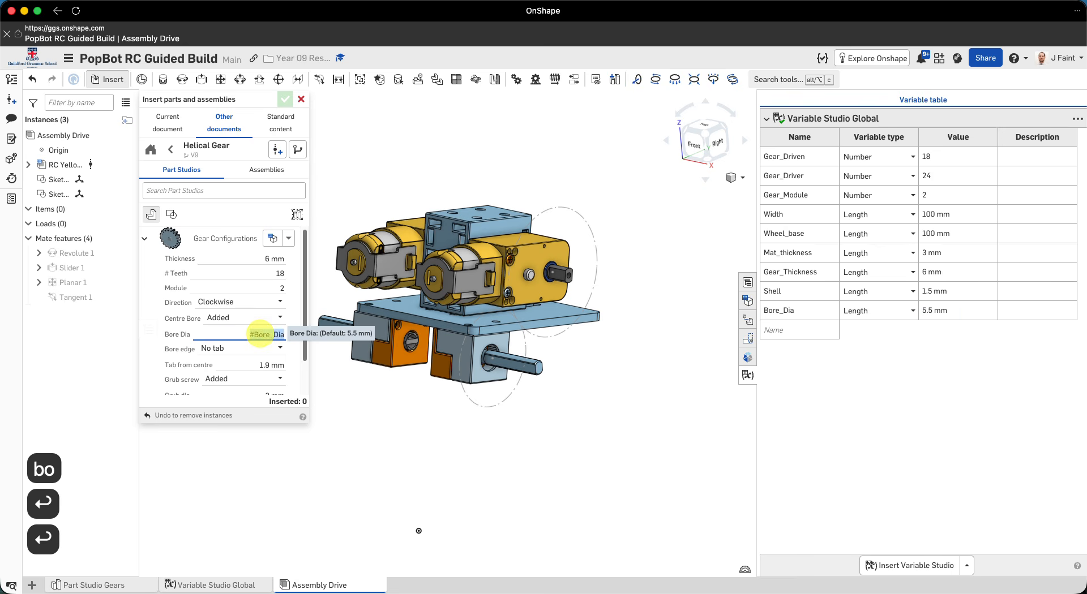
Inspect the flatted end of the yellow motor's output shaft by selecting its geometry.
scroll(570, 269, up, 5)
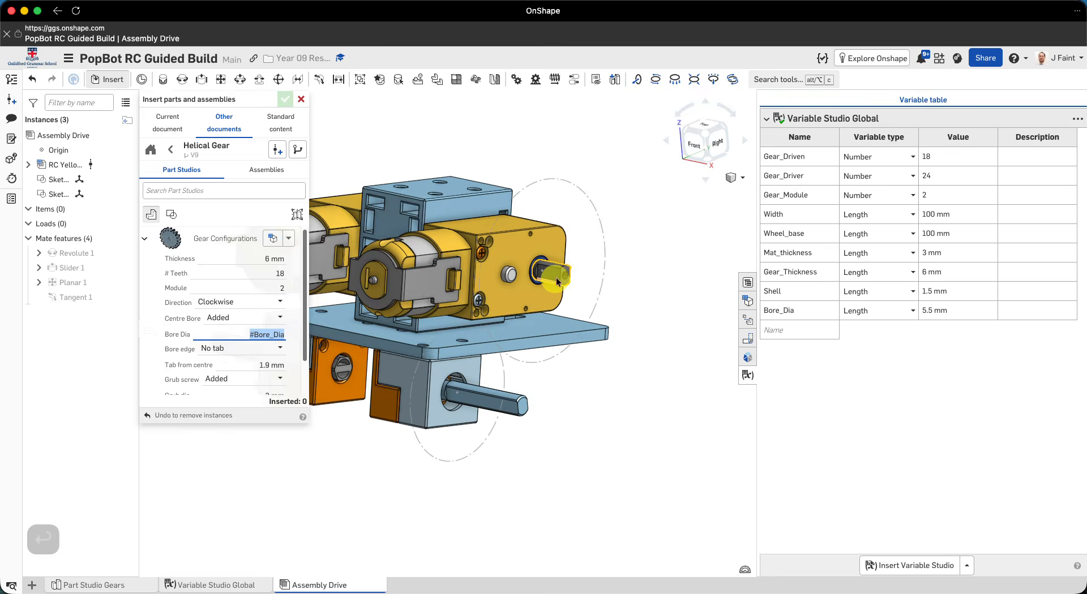
click(566, 263)
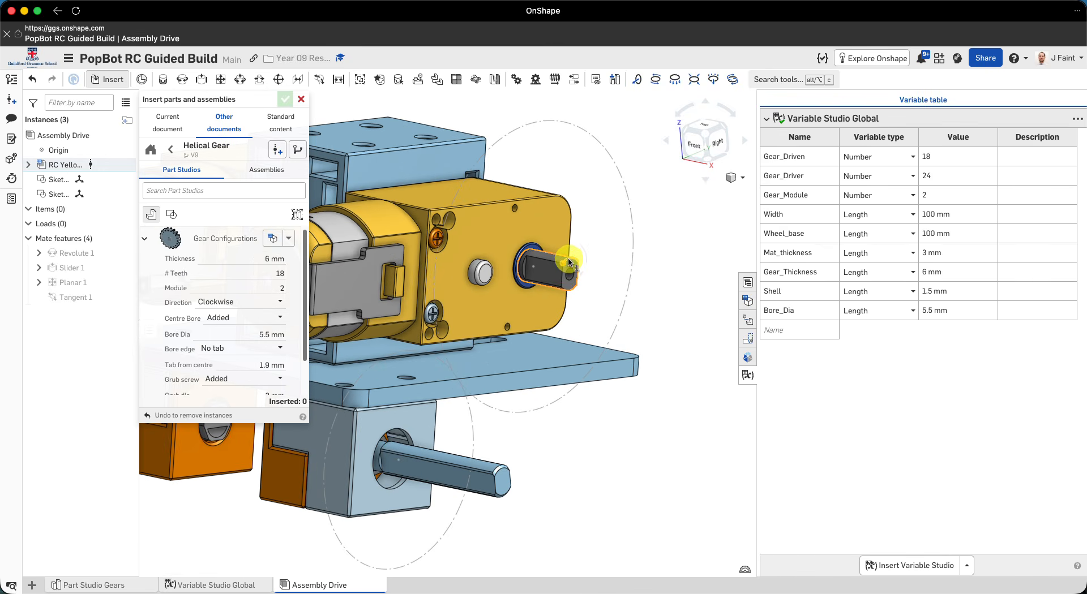
key(space)
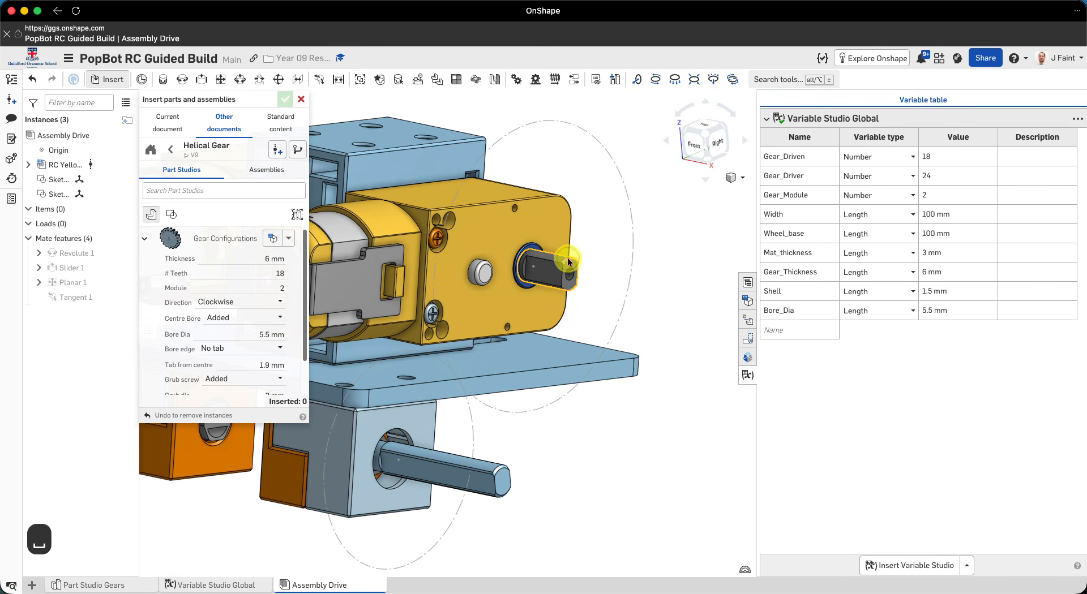
click(569, 263)
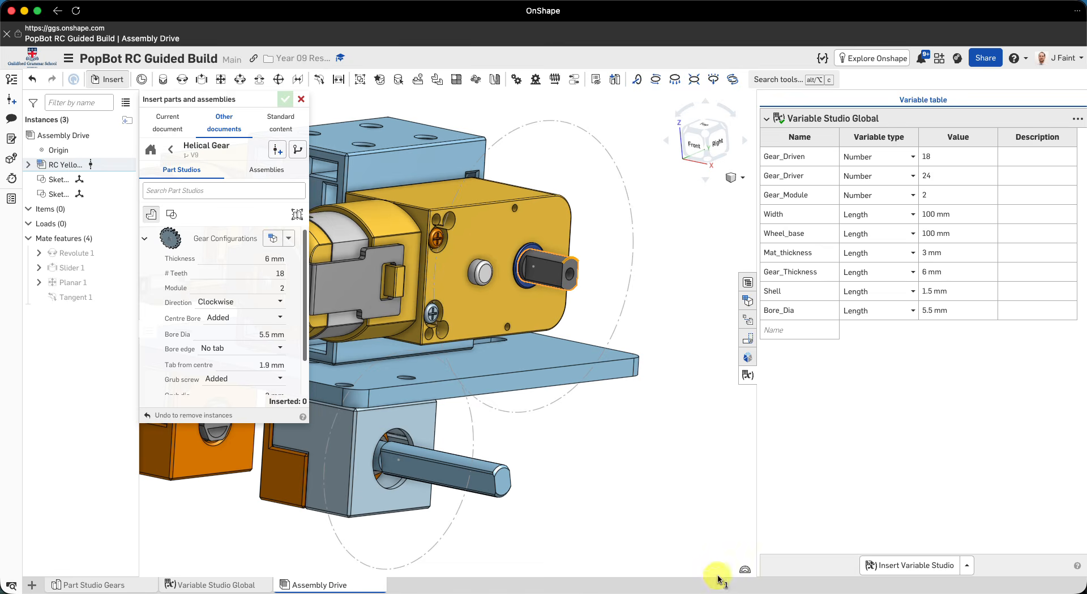
scroll(592, 312, down, 1)
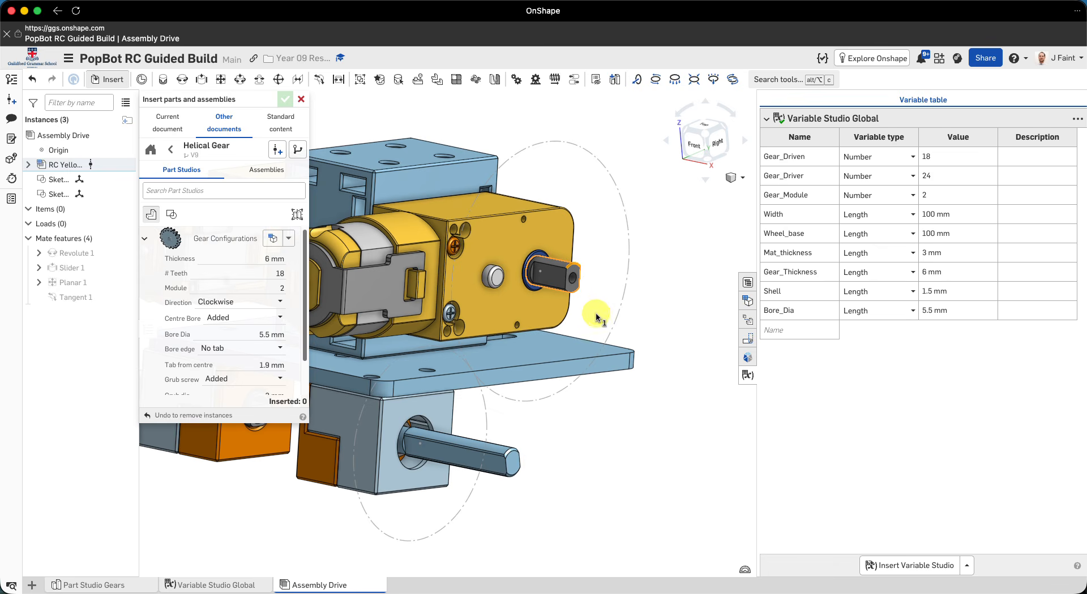
click(611, 436)
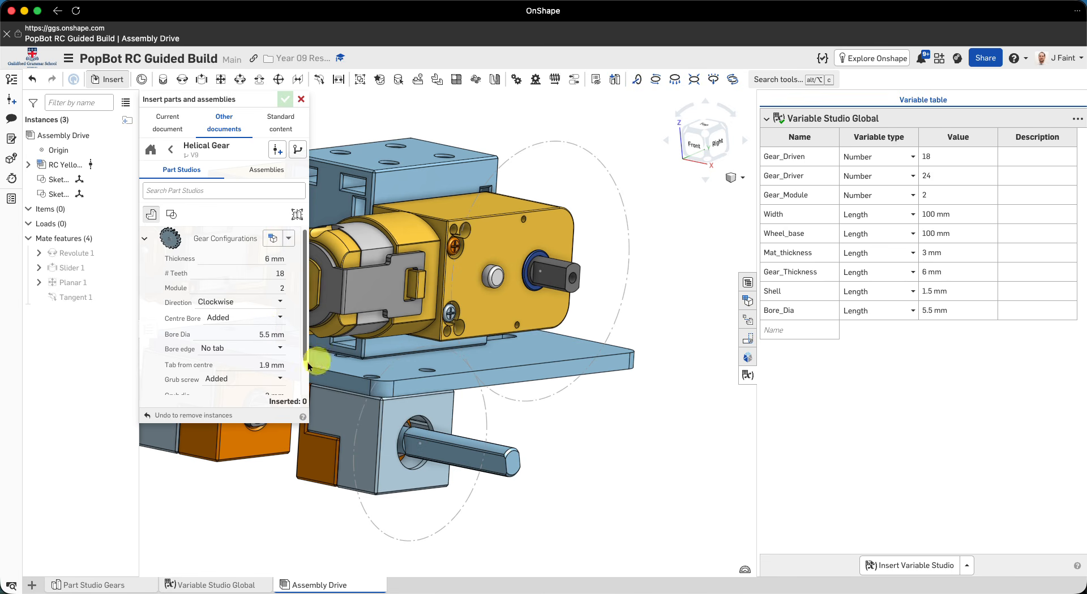
Set the gear's bore edge to Add tab and generate the configured gear in the assembly.
click(225, 348)
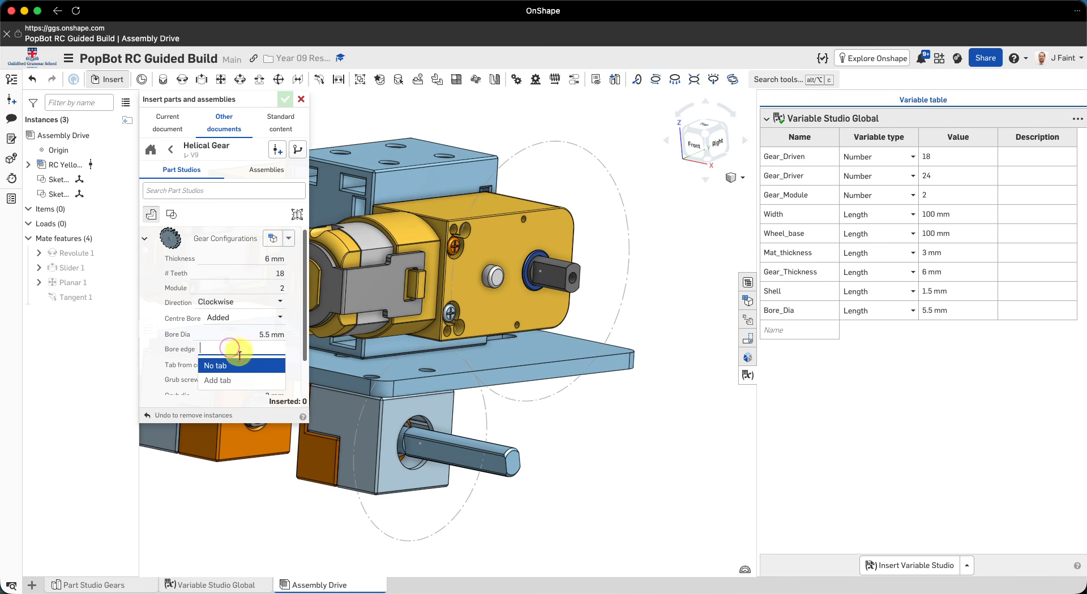
click(221, 381)
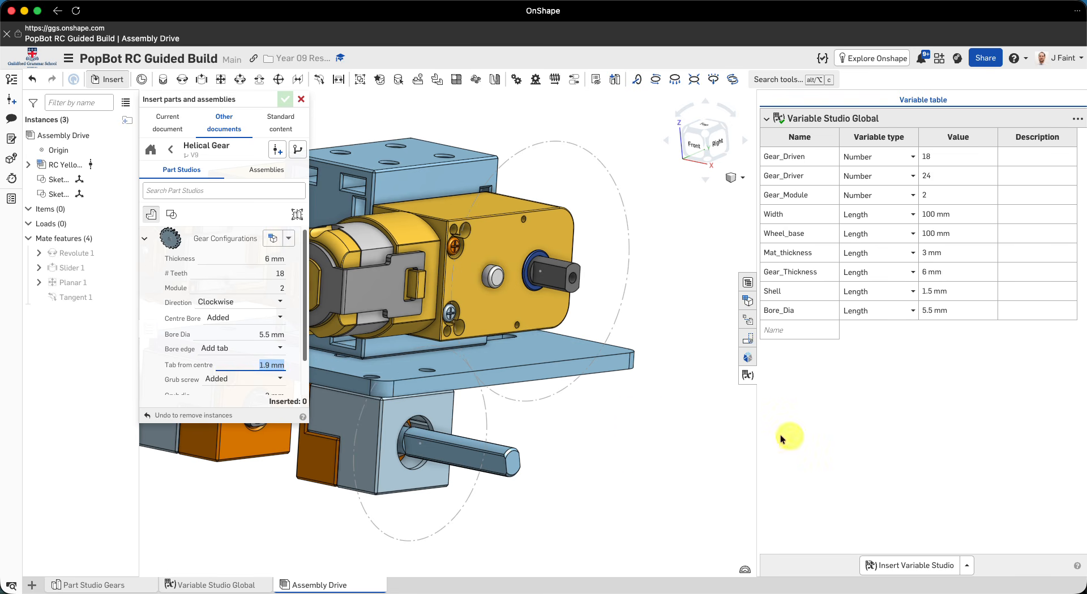
scroll(214, 343, down, 3)
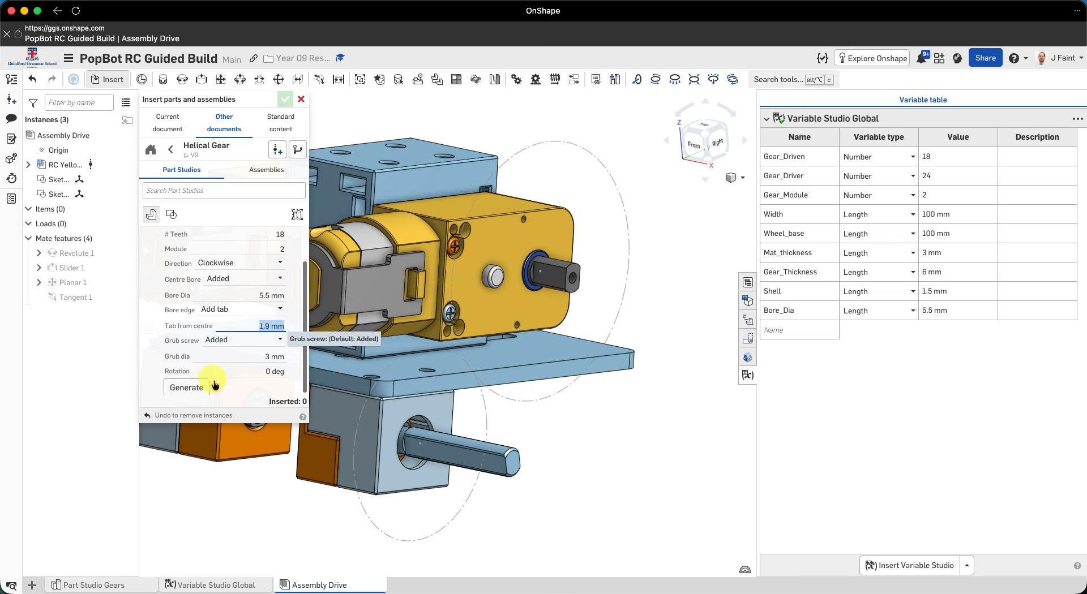
scroll(549, 395, up, 3)
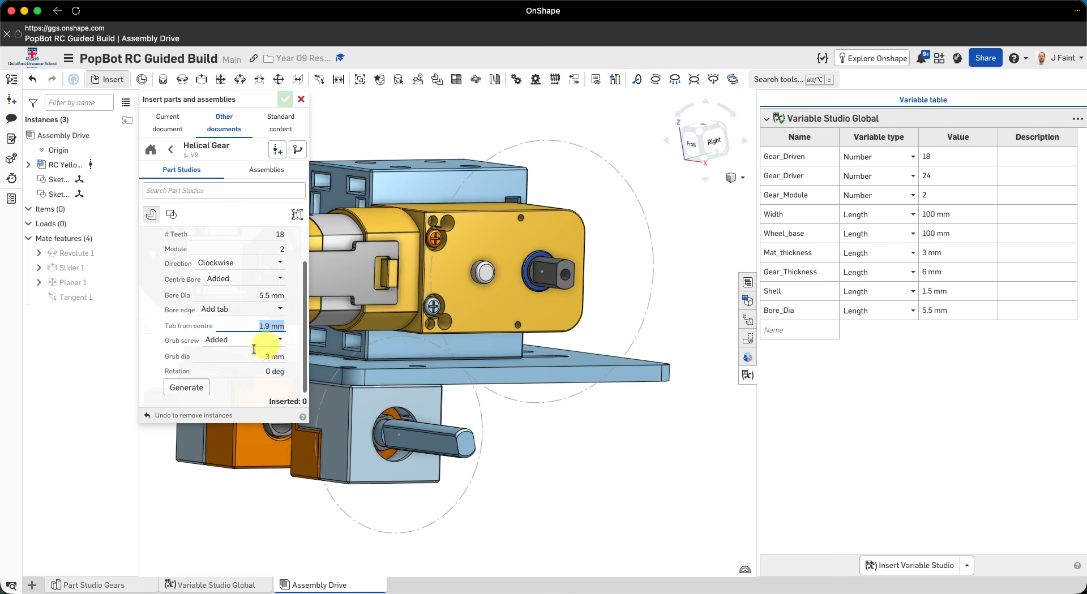
click(191, 389)
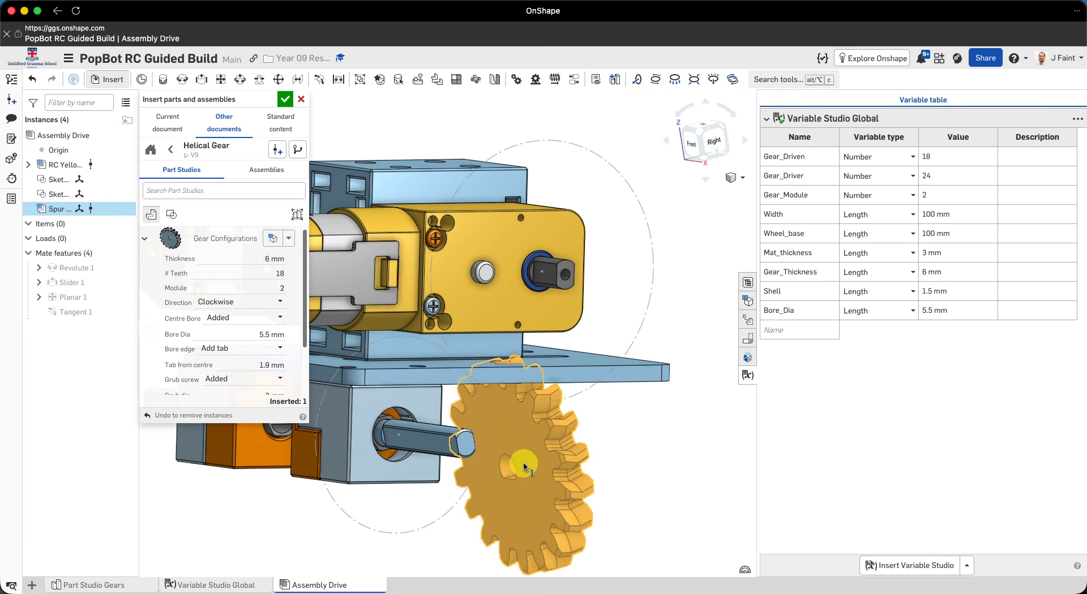
Link the next gear's number of teeth to the #Gear_Driver variable.
click(623, 476)
right_drag(622, 475, 499, 423)
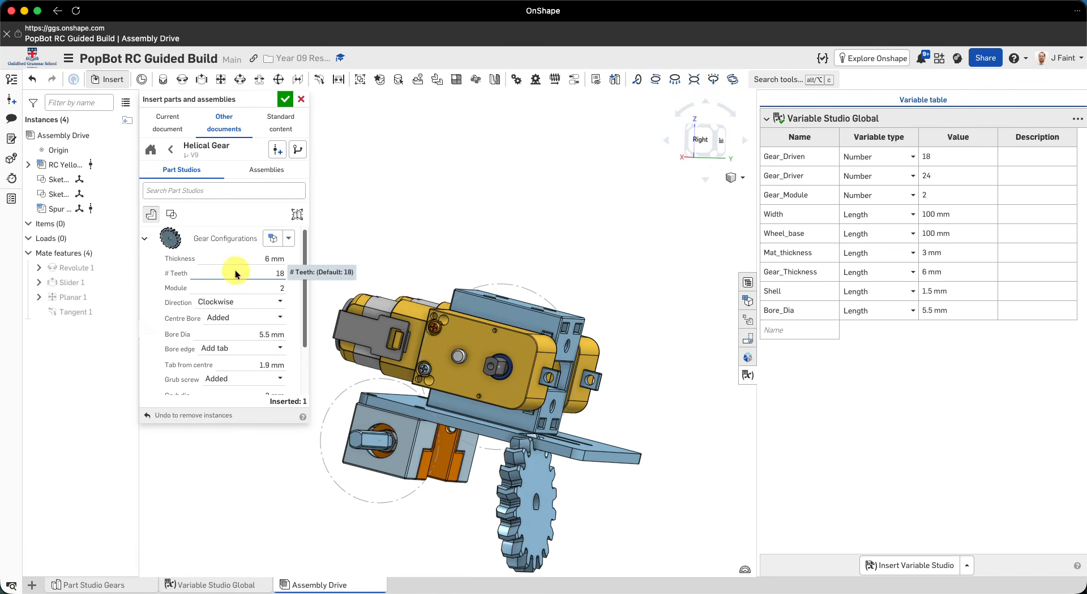
click(249, 261)
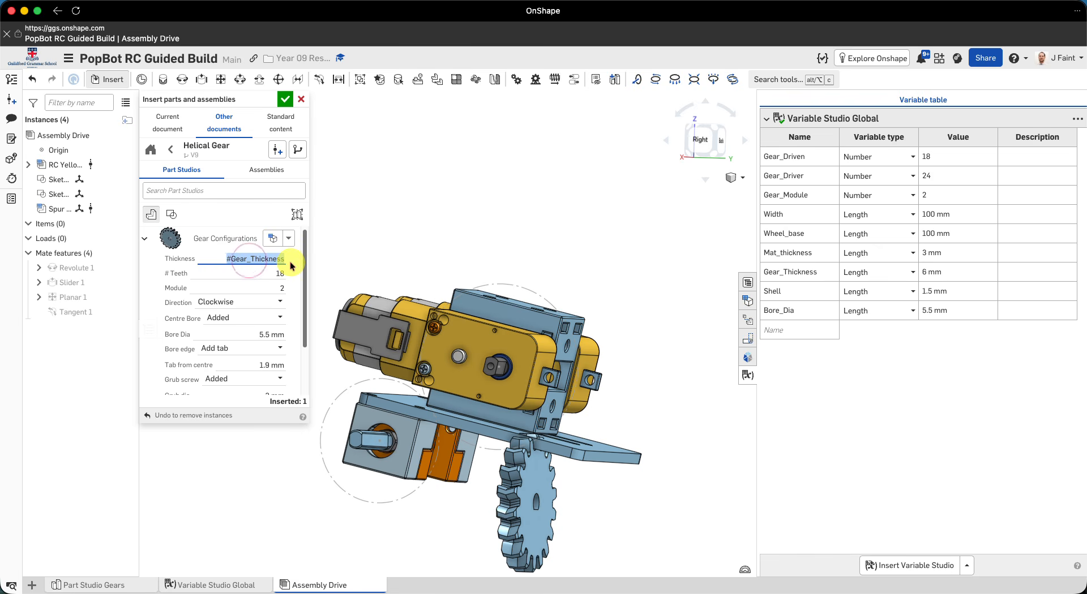
key(Tab)
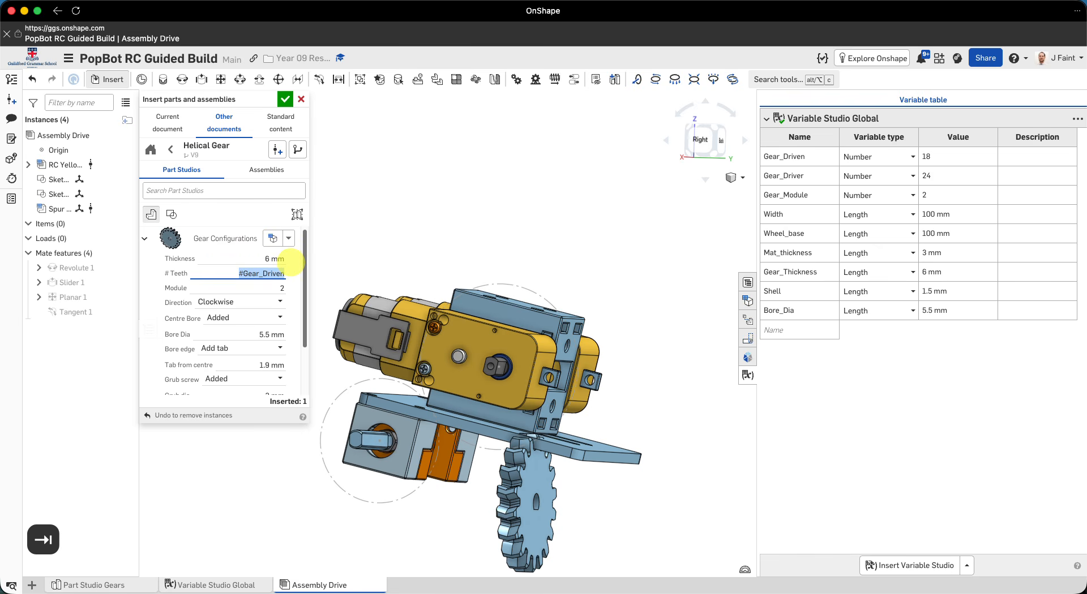
key(Right)
key(BackSpace)
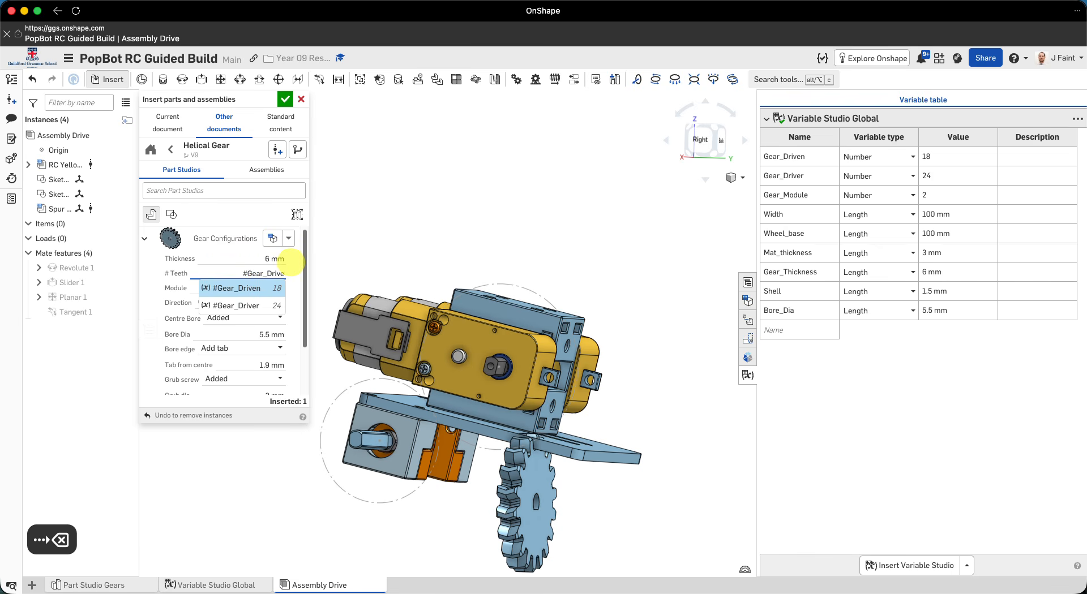
text(r)
key(Return)
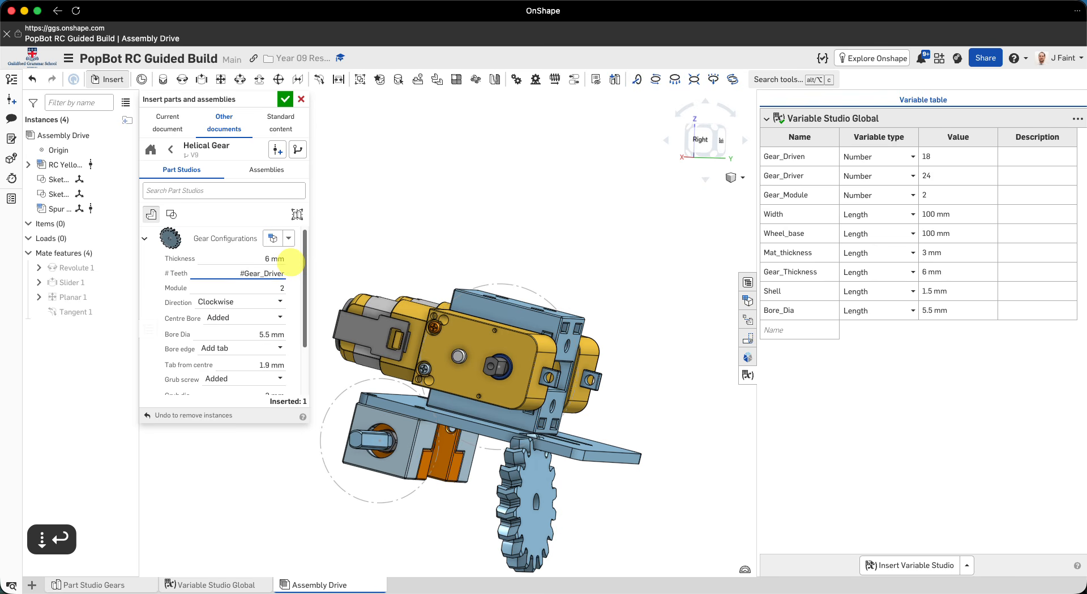
Set the gear's direction to Counterclockwise.
click(221, 302)
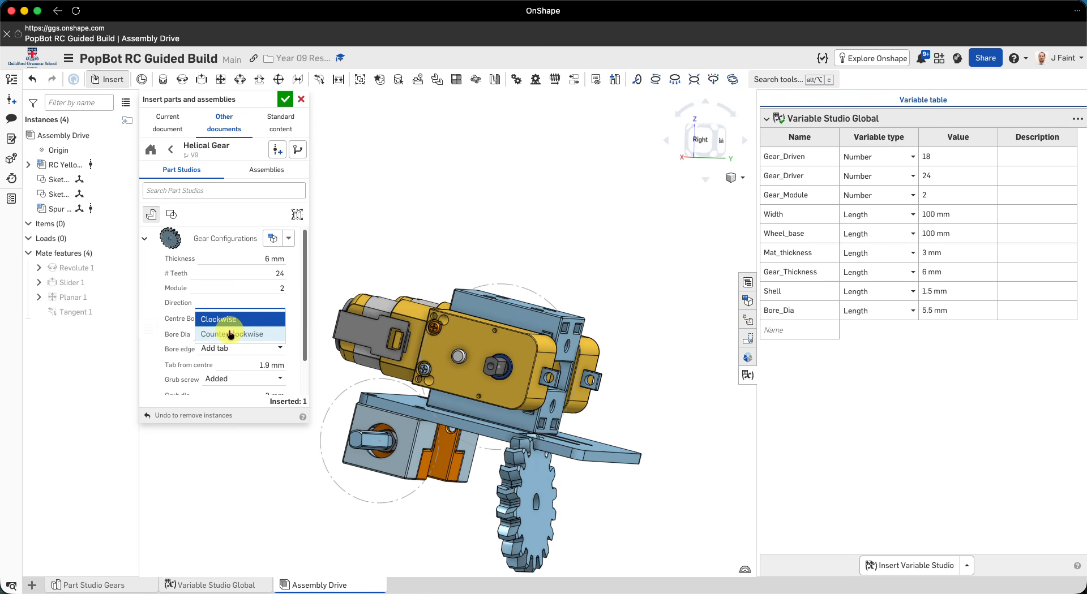
click(228, 335)
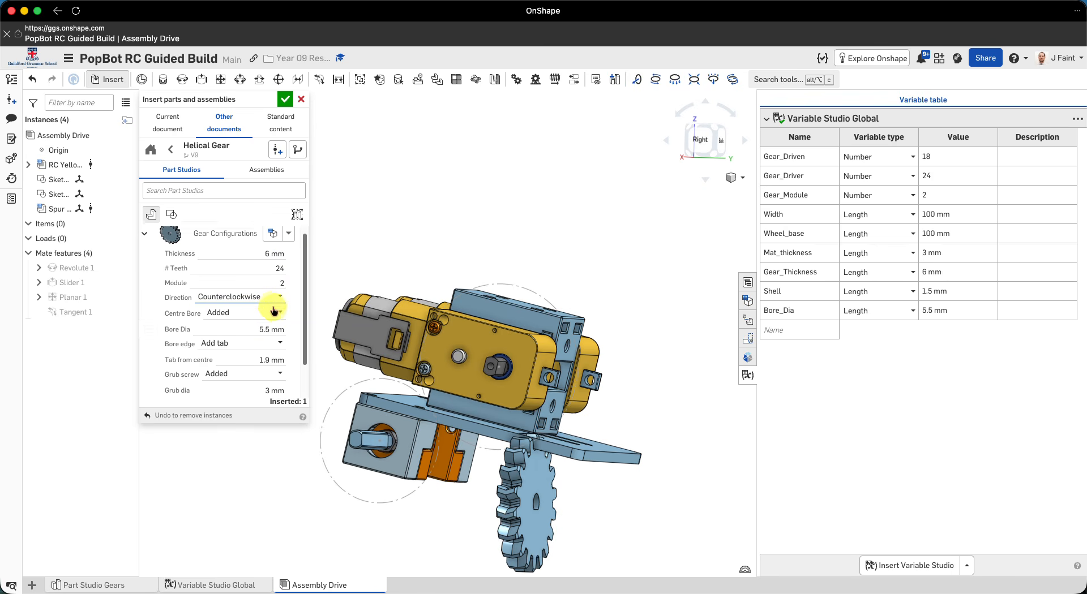
scroll(275, 310, down, 2)
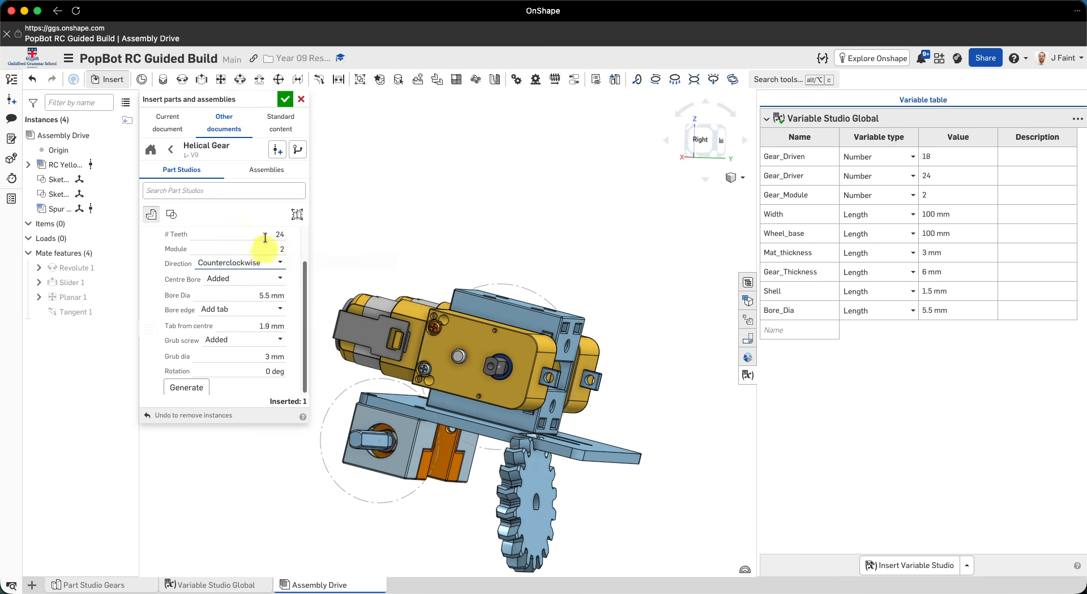
scroll(210, 275, up, 3)
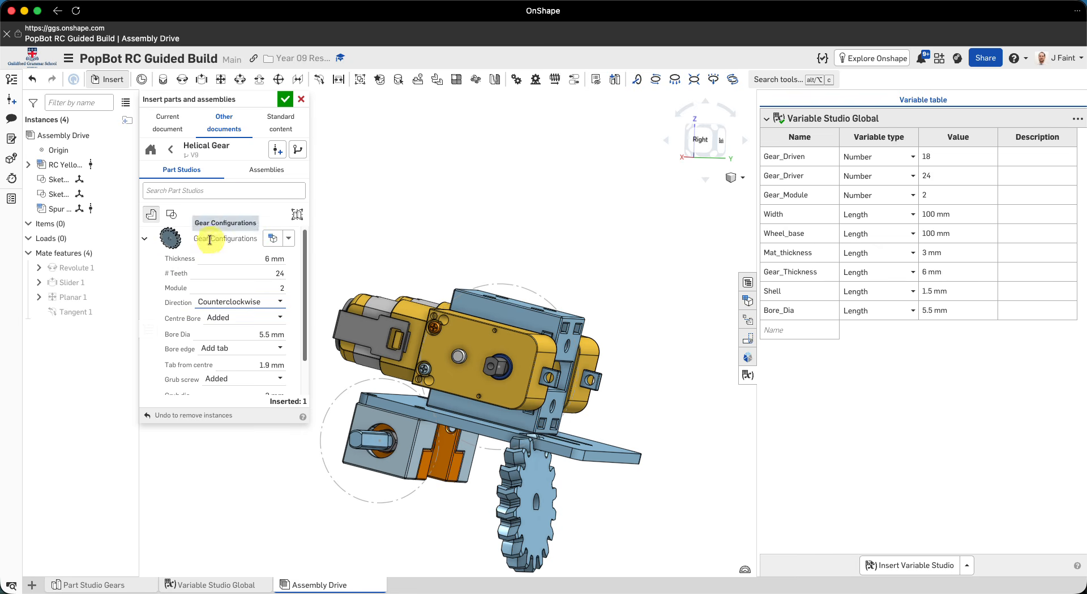
Generate the configured 24-tooth spur gear and insert it beside the first gear in the assembly.
click(168, 243)
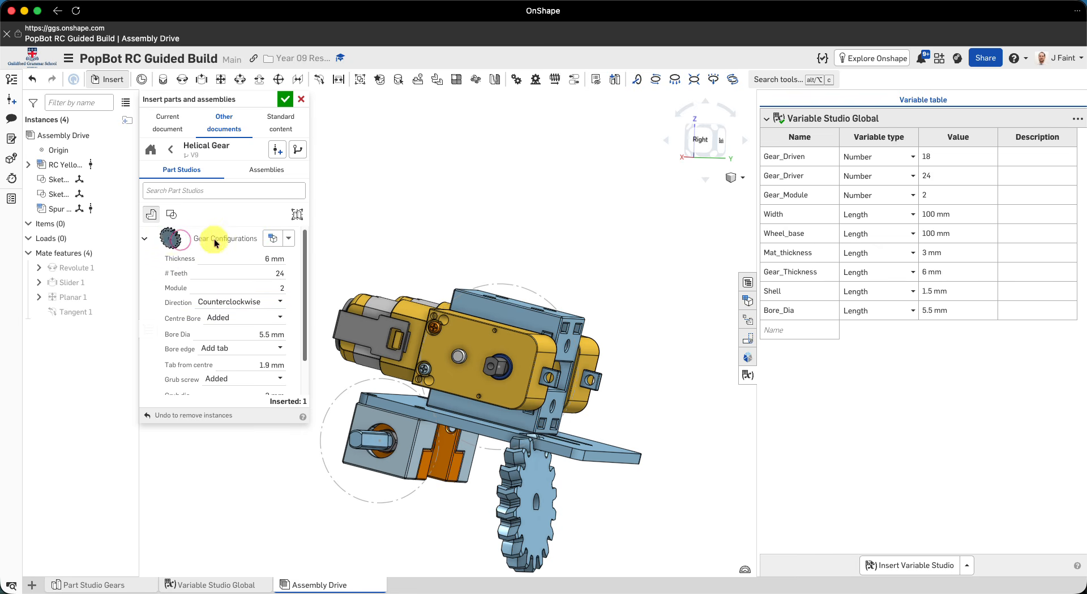
scroll(238, 309, down, 3)
click(188, 387)
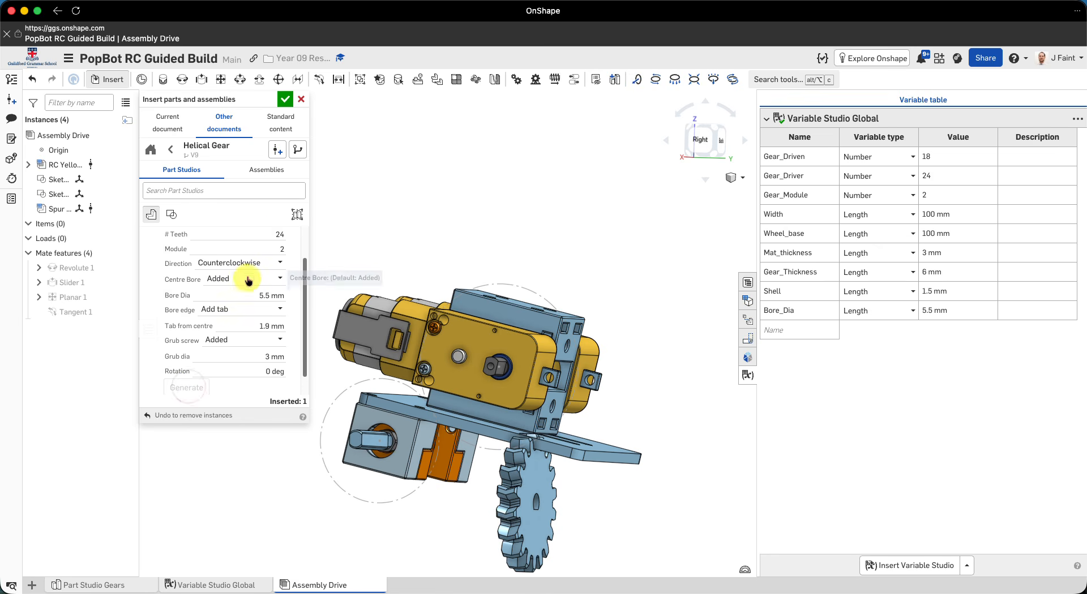
scroll(244, 251, up, 3)
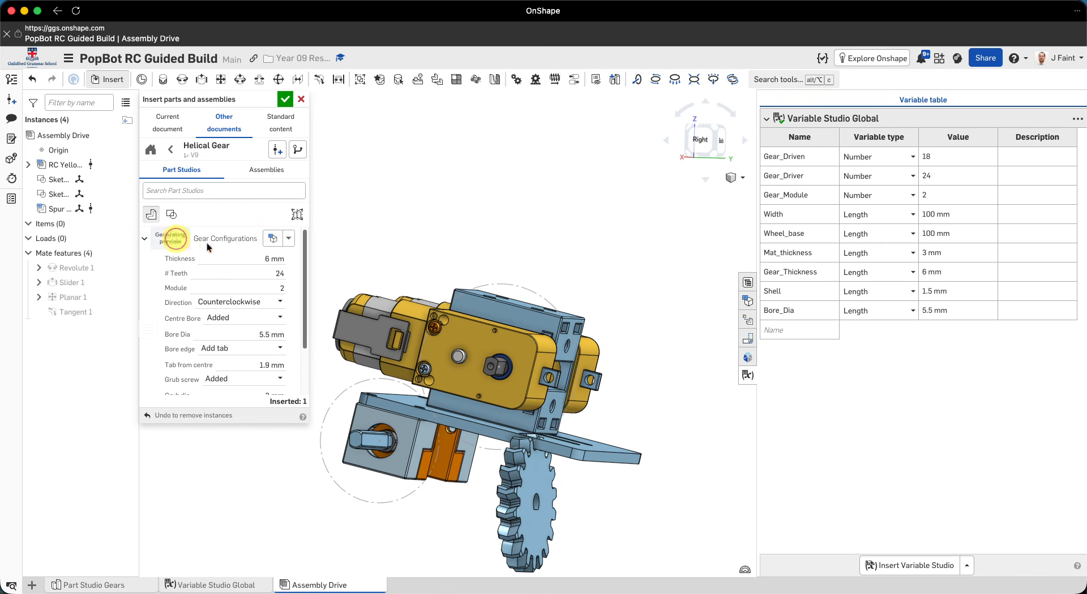
scroll(257, 300, down, 4)
scroll(263, 315, down, 1)
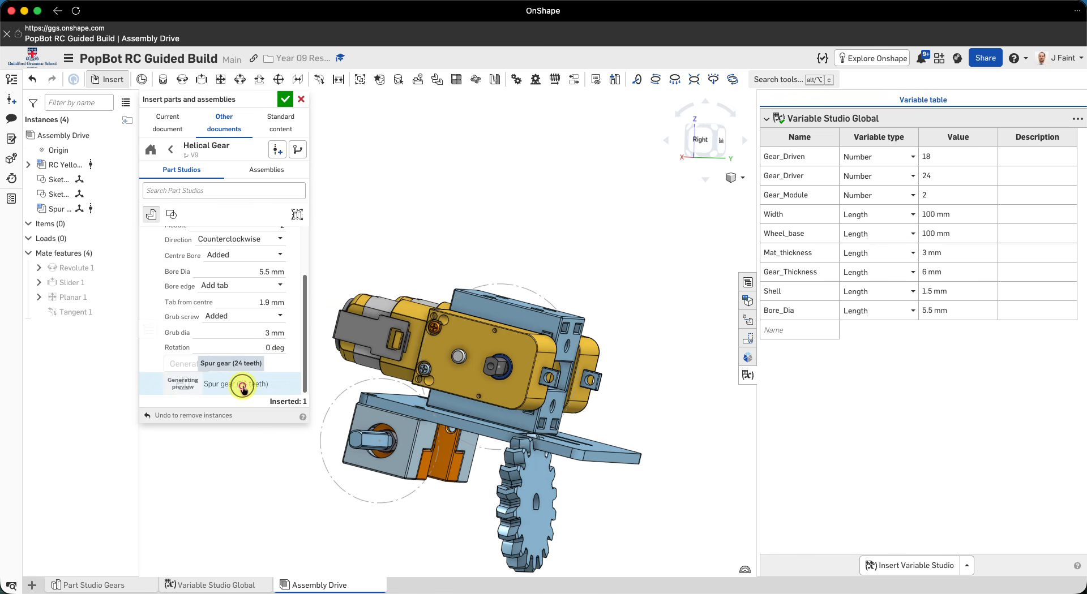
click(593, 440)
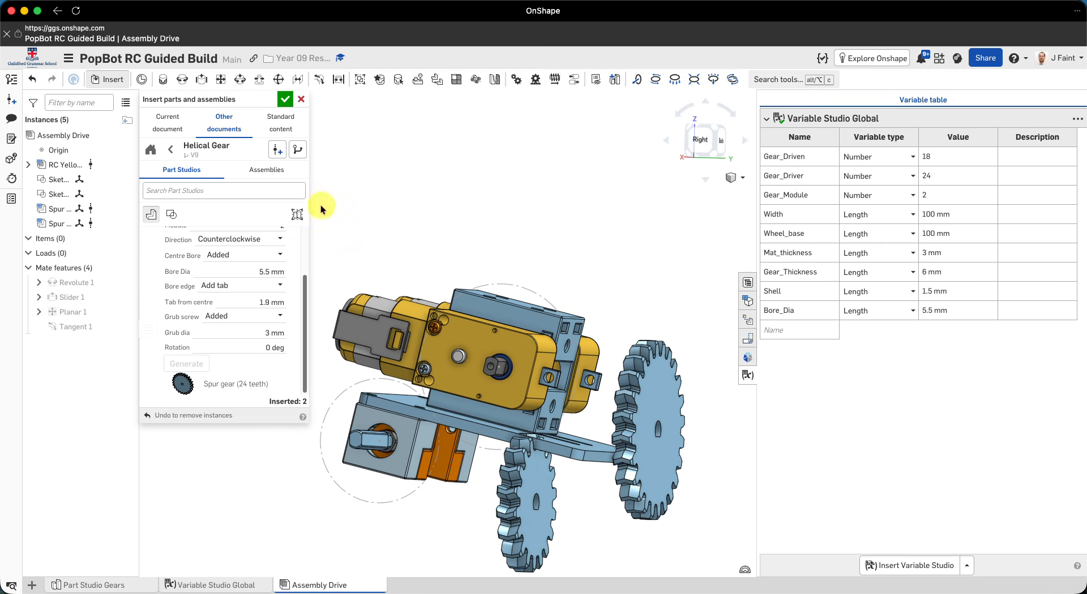
click(283, 101)
Try to add a Revolute mate between the pitch-circle sketch around the lower axle and the face of the 18-tooth gear.
right_drag(514, 359, 504, 335)
drag(502, 334, 557, 278)
right_drag(557, 277, 532, 325)
scroll(614, 242, up, 5)
right_drag(615, 241, 508, 261)
scroll(576, 214, down, 6)
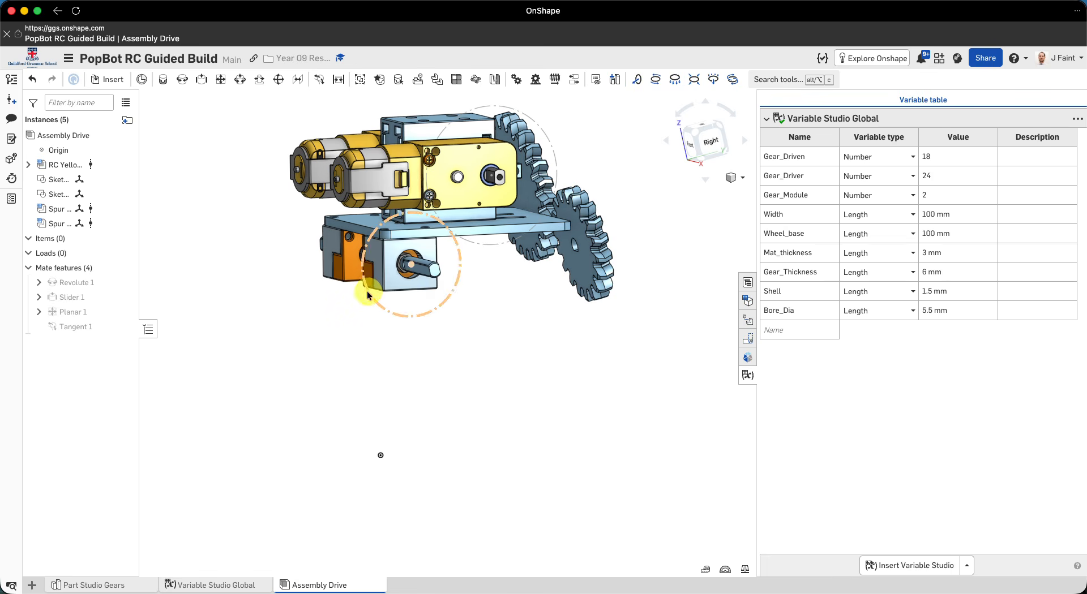
drag(369, 293, 374, 295)
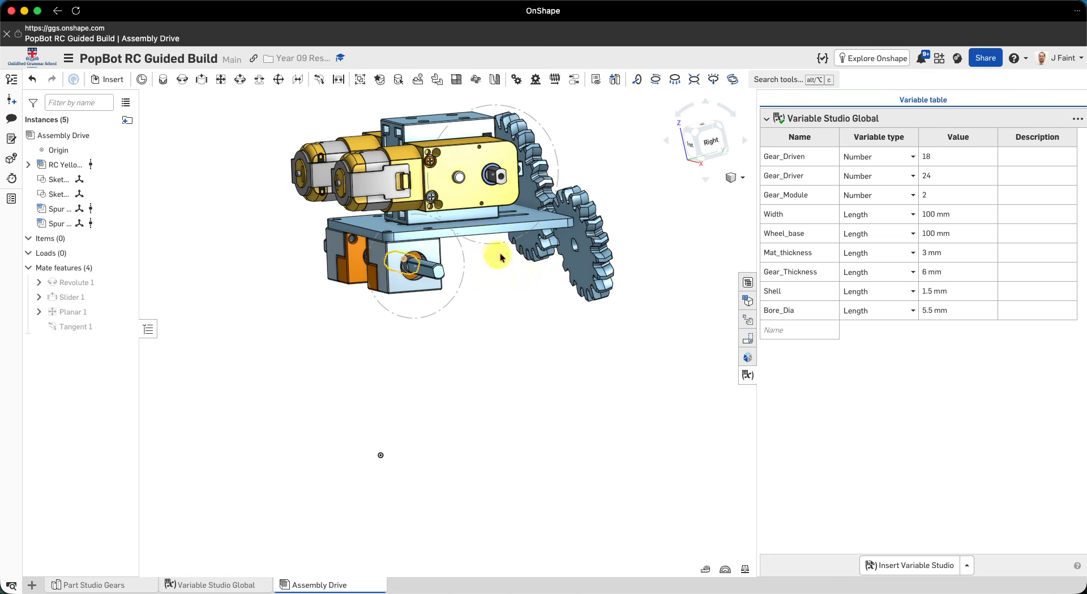
click(181, 82)
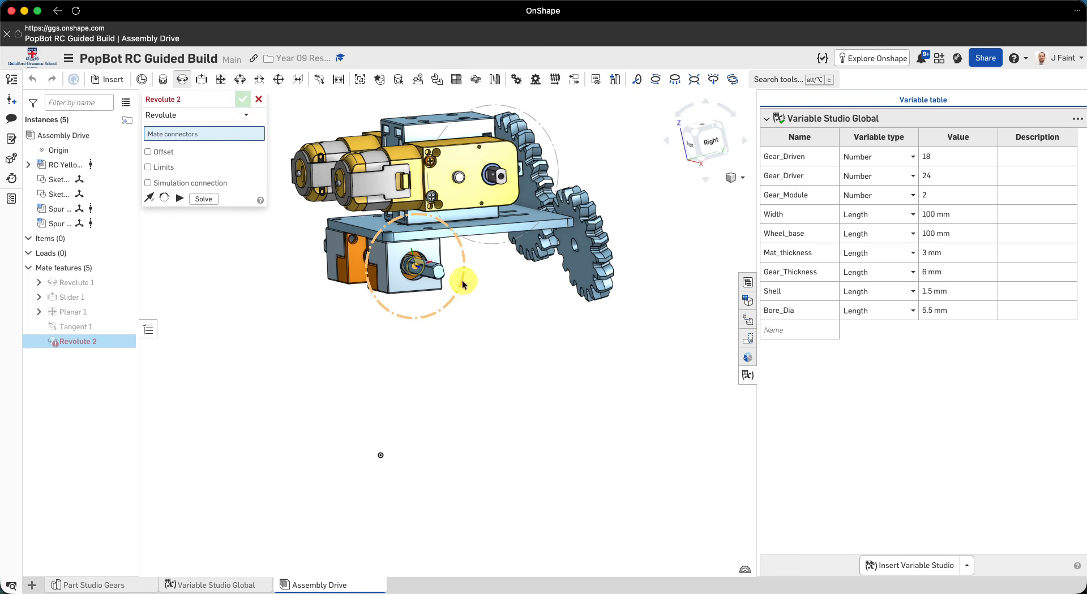
click(463, 284)
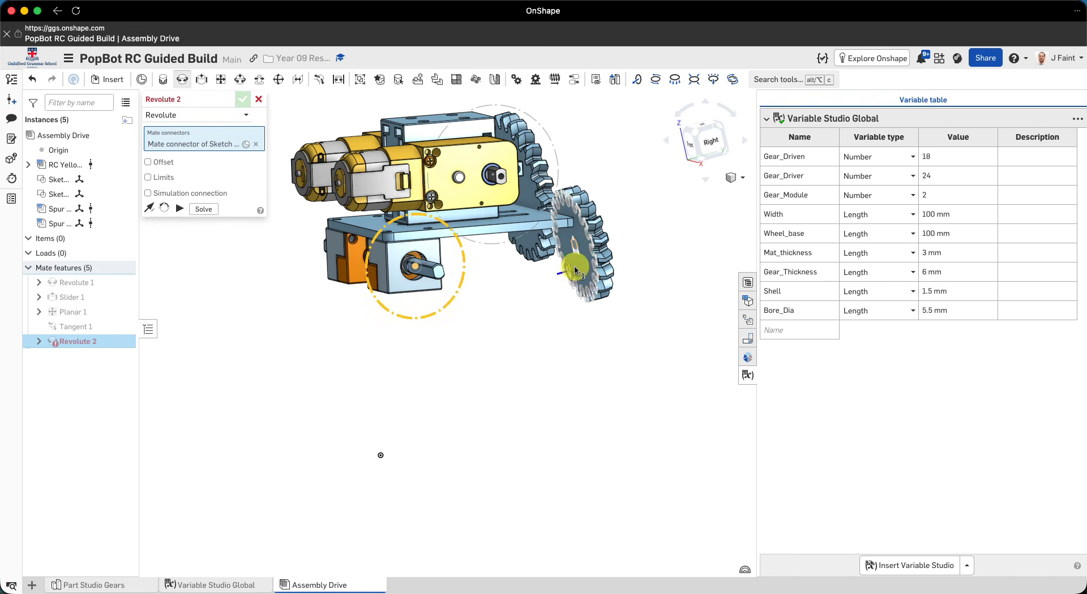
scroll(576, 266, up, 2)
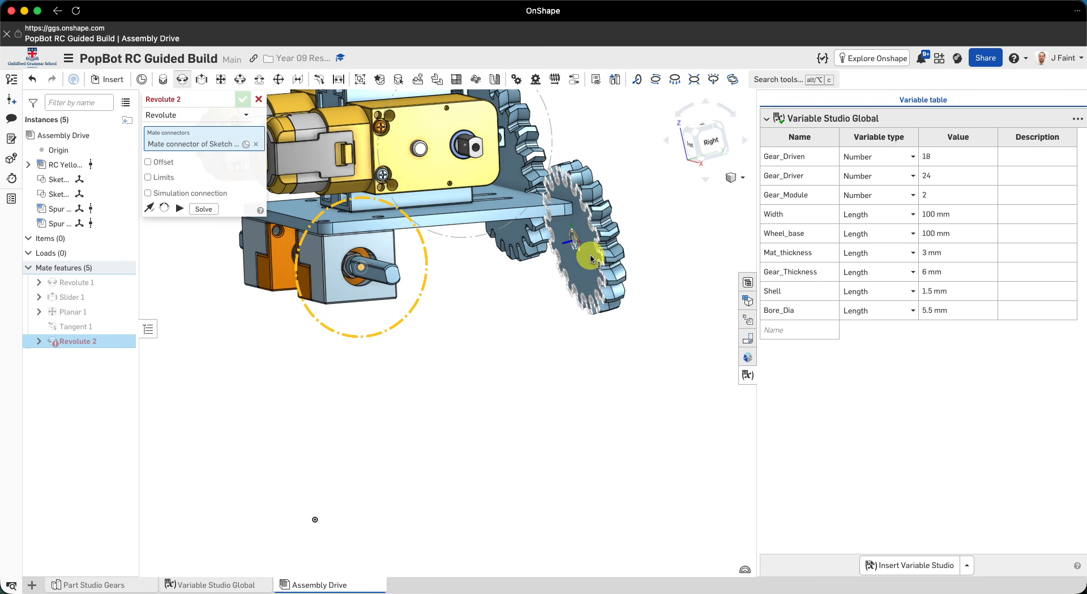
click(591, 259)
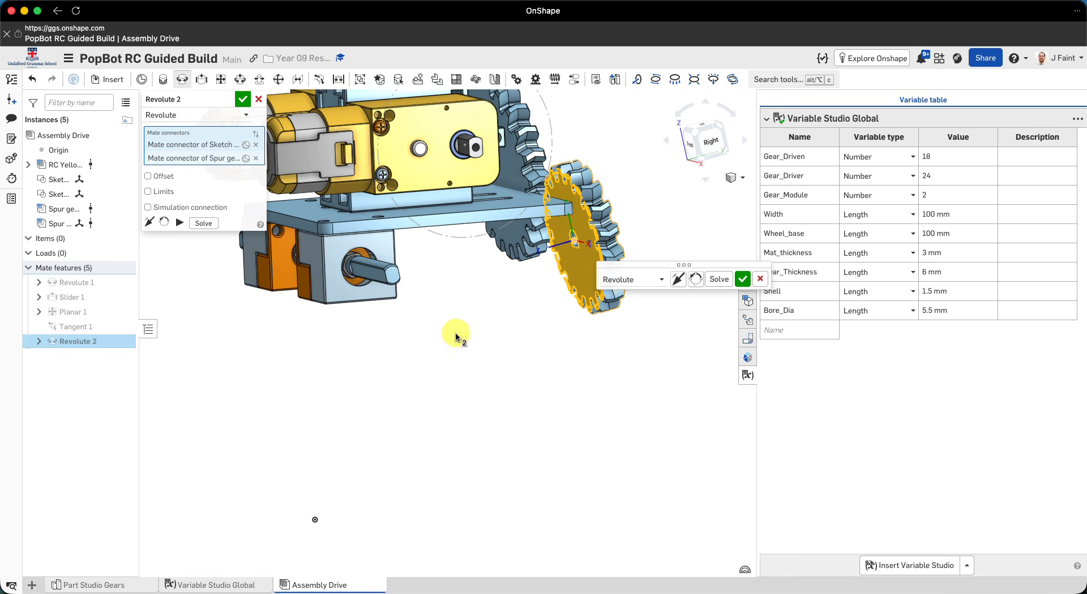
click(743, 279)
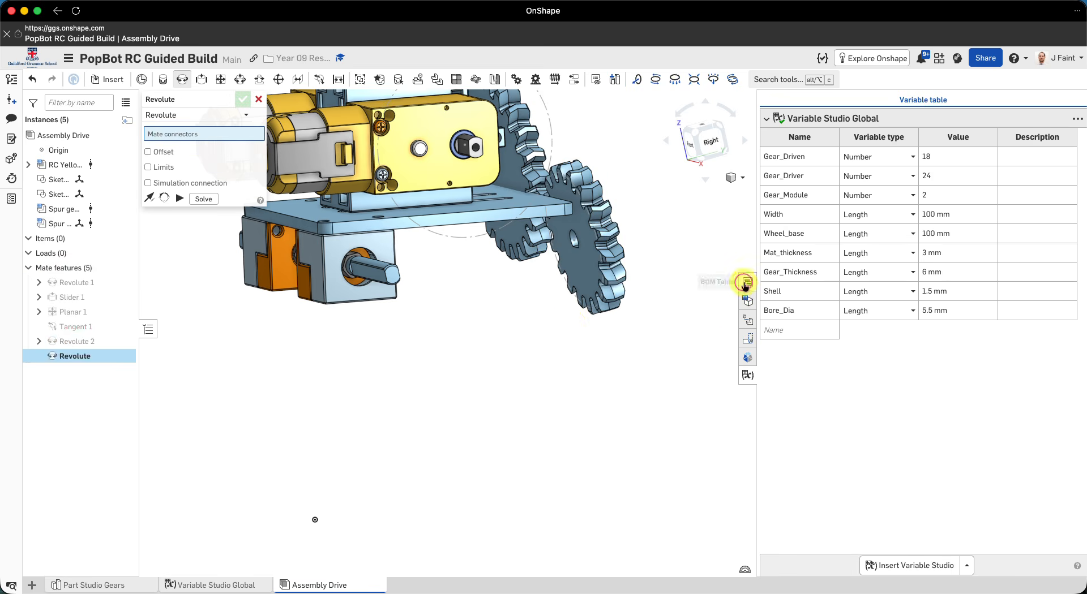
Move the 18-tooth gear away from the base plate so its bore is accessible for mating.
right_drag(594, 332, 443, 310)
scroll(412, 301, down, 3)
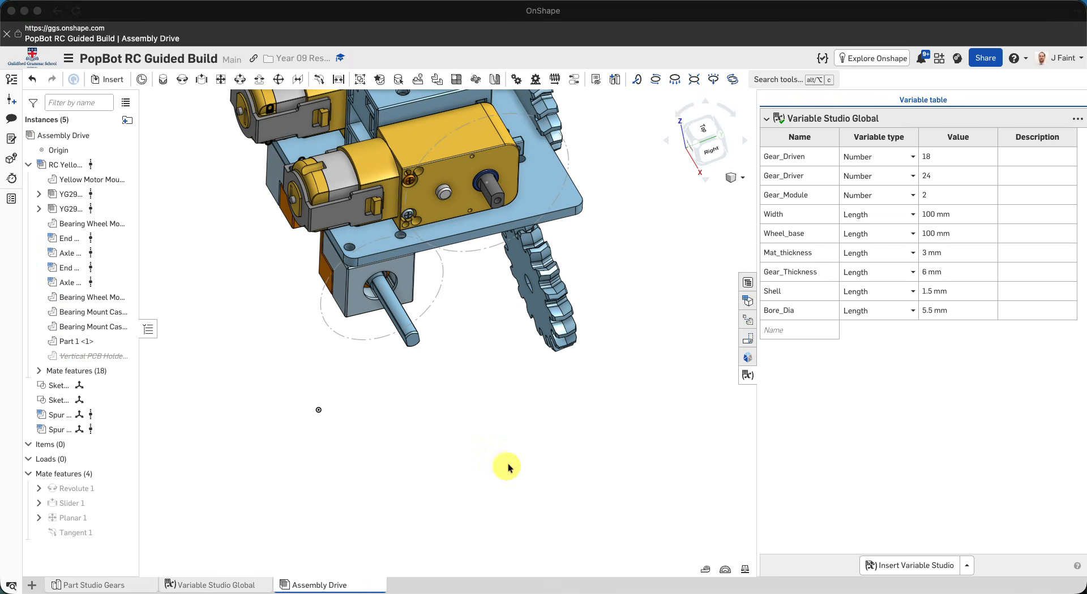
click(478, 393)
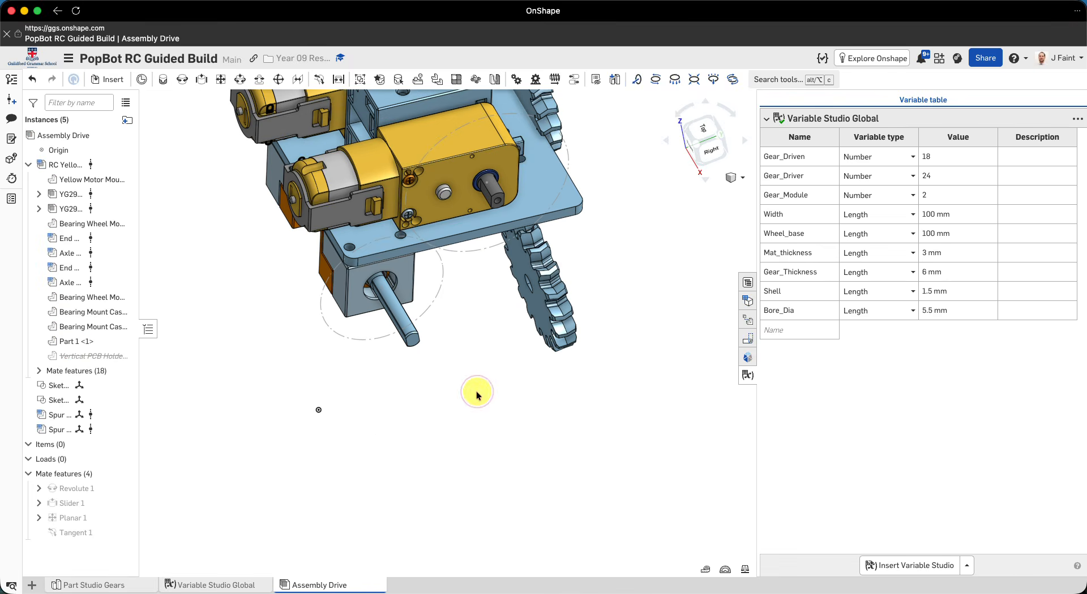
right_drag(473, 372, 312, 436)
right_drag(364, 411, 396, 235)
drag(561, 338, 531, 351)
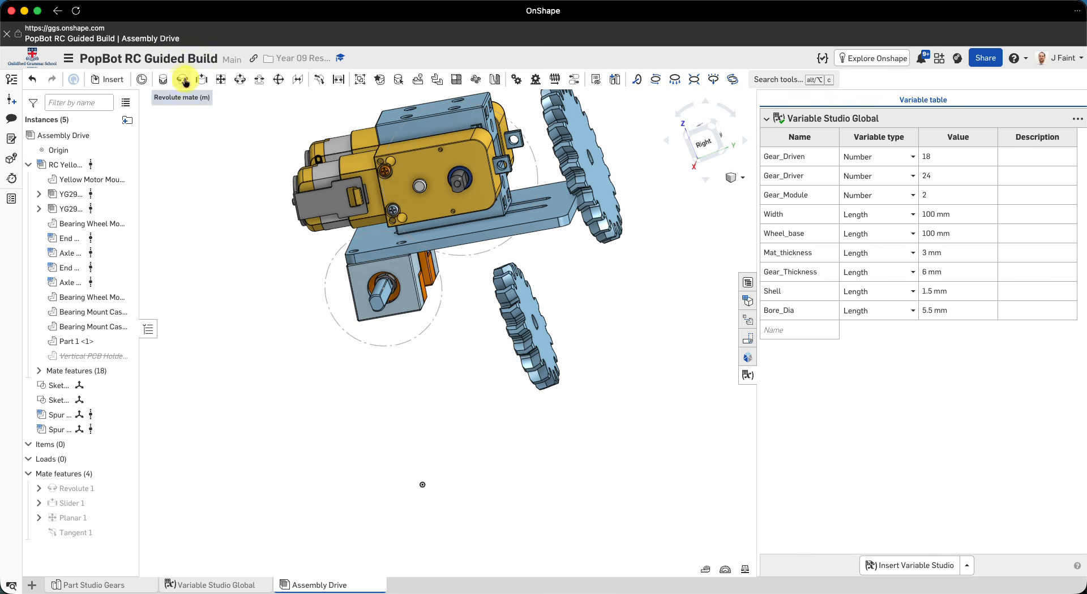
Create a Revolute mate between the end of the lower axle and the bore of the 18-tooth gear.
scroll(368, 301, up, 5)
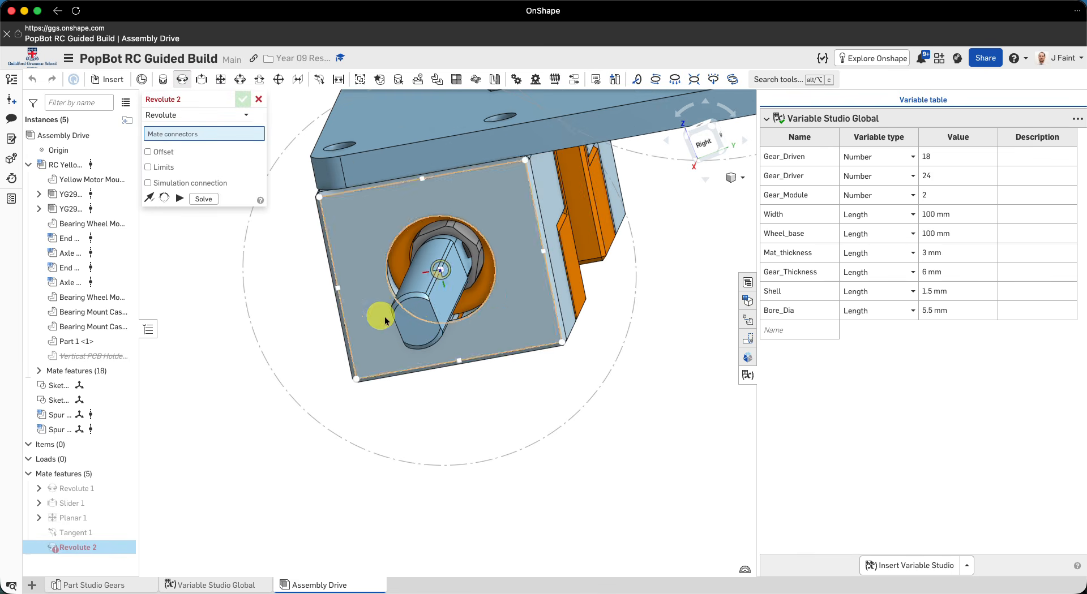
click(416, 328)
scroll(446, 334, down, 5)
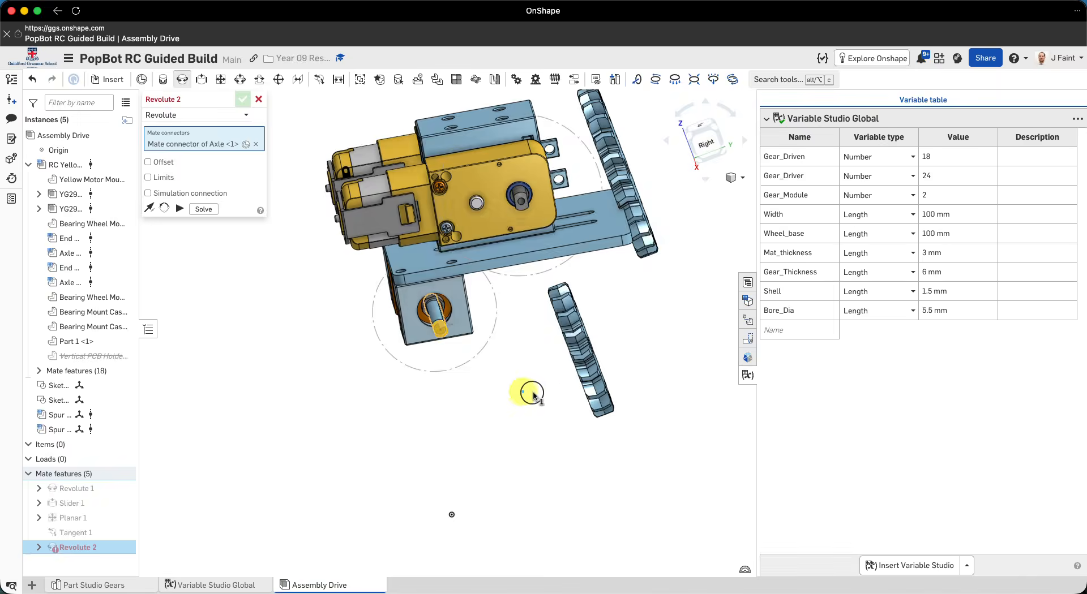
scroll(529, 388, up, 2)
right_drag(583, 395, 563, 389)
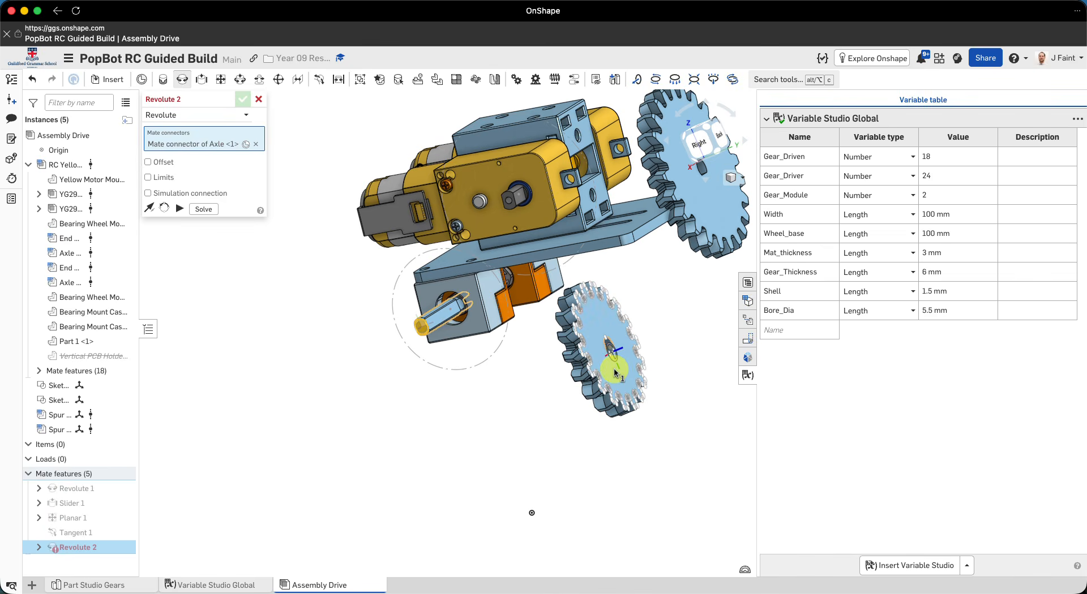
scroll(614, 372, up, 3)
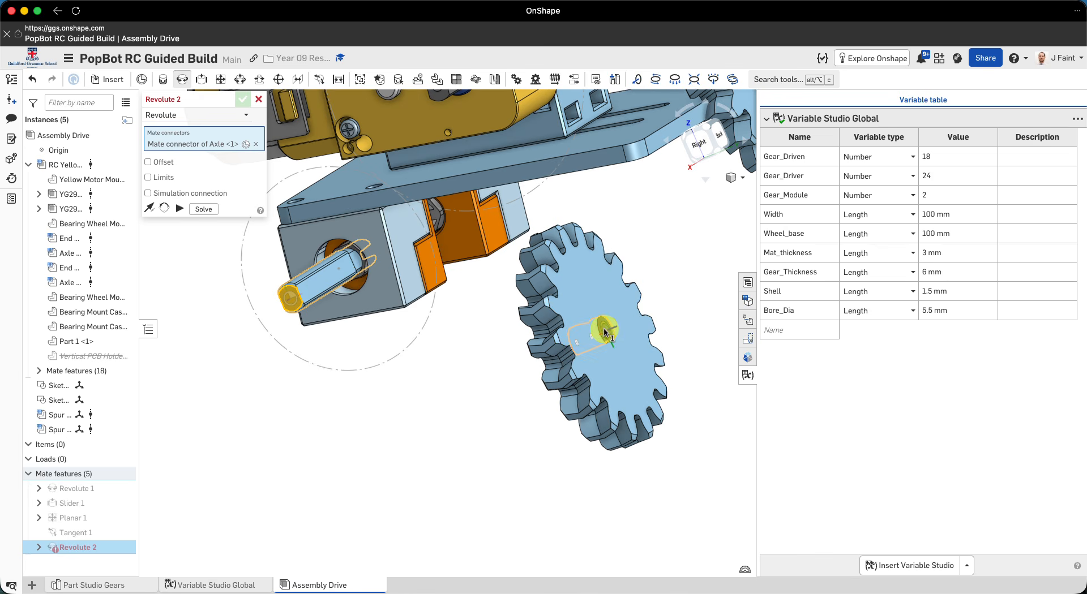
click(605, 333)
Flip the Revolute mate's primary axis so the axle points the opposite way through the gear, and accept the mate.
right_drag(430, 381, 512, 387)
right_drag(568, 359, 616, 362)
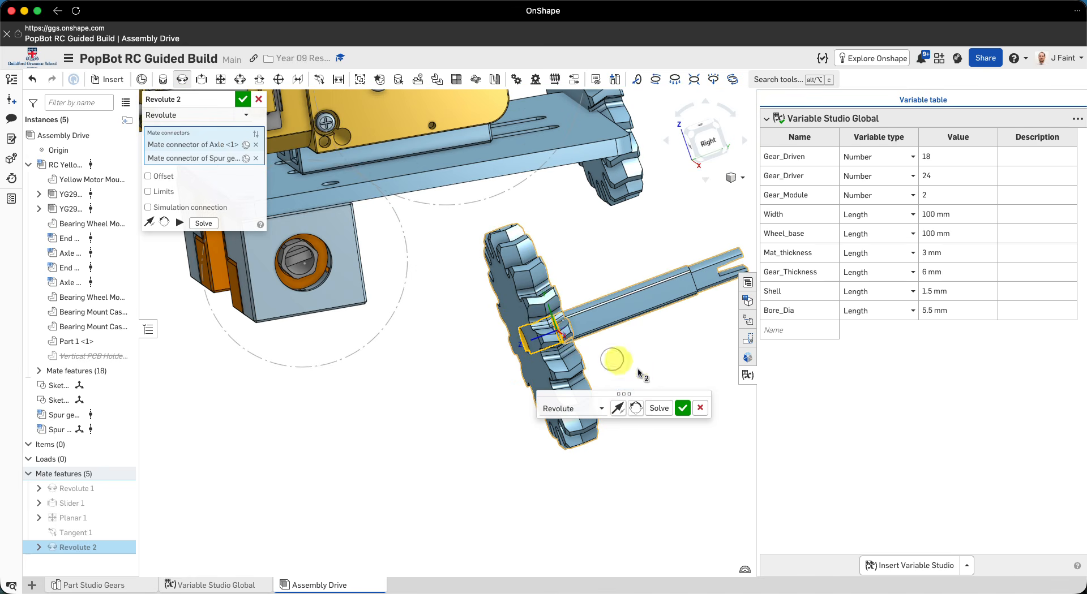
click(617, 408)
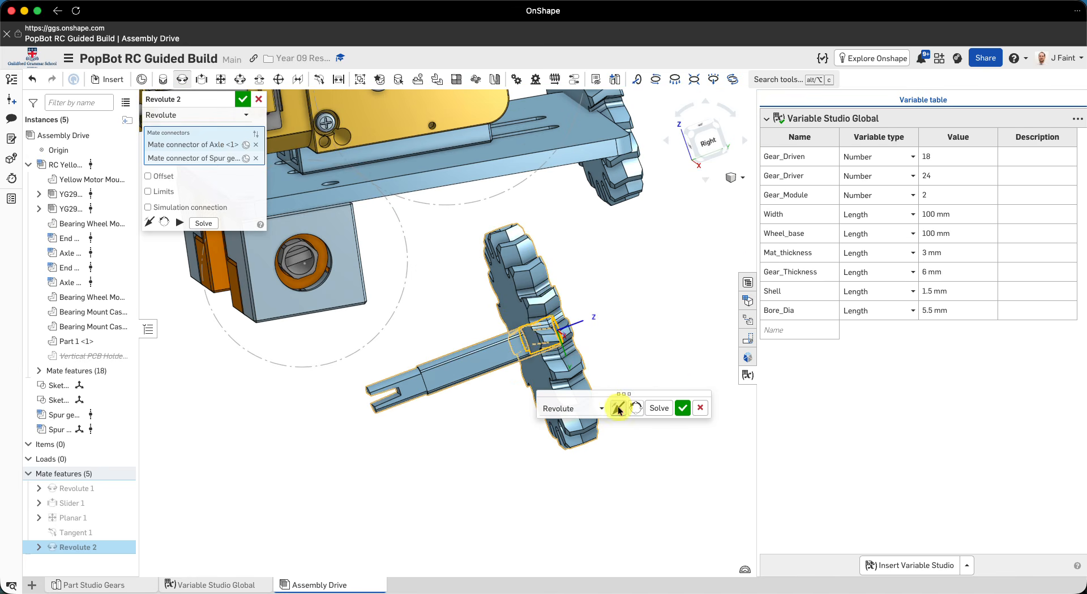
click(682, 408)
scroll(397, 335, up, 10)
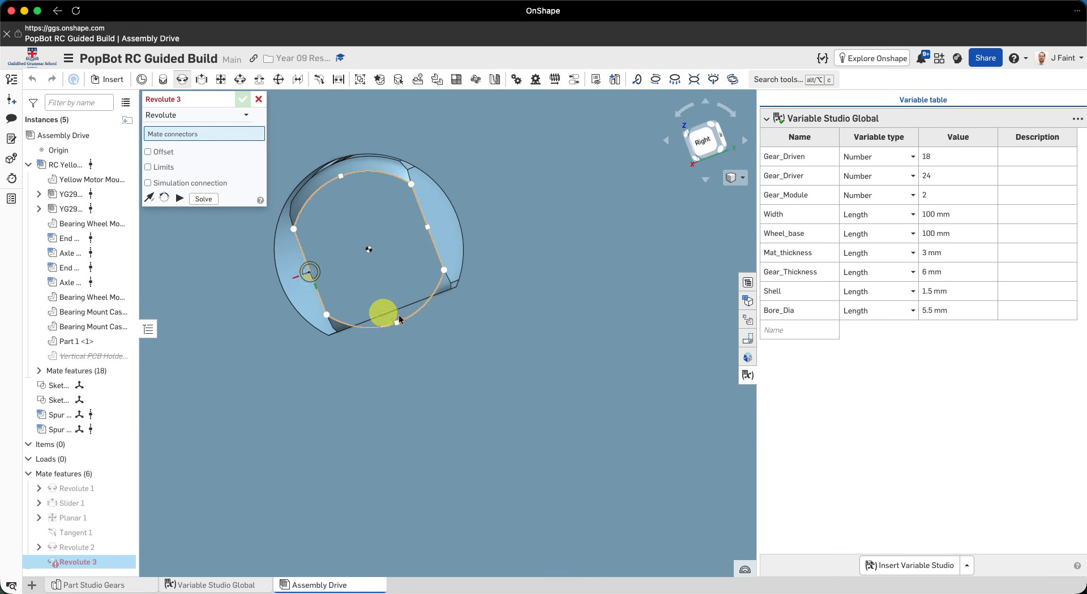
scroll(345, 221, down, 3)
scroll(341, 227, down, 3)
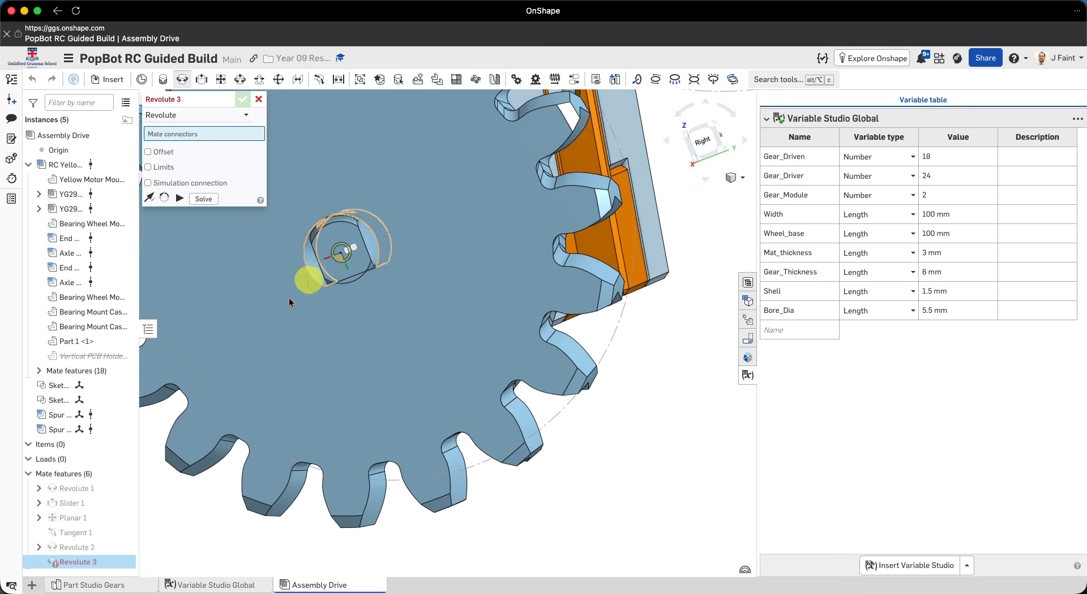
Enable an offset on the Revolute mate between the axle and the 18-tooth gear, with a Z distance of 15 mm.
double_click(84, 550)
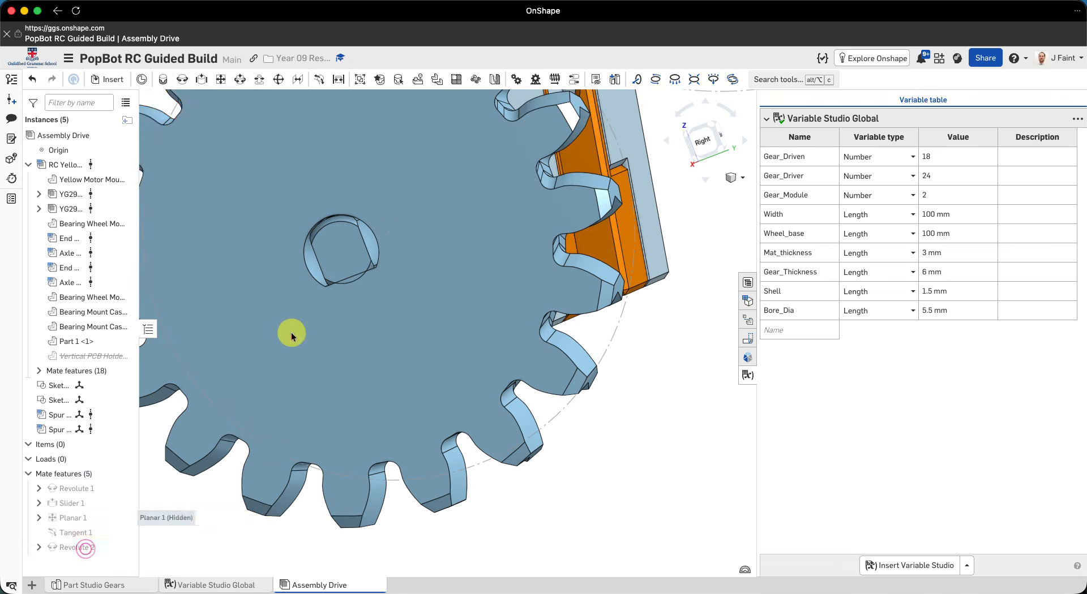
scroll(311, 303, down, 5)
scroll(320, 281, up, 4)
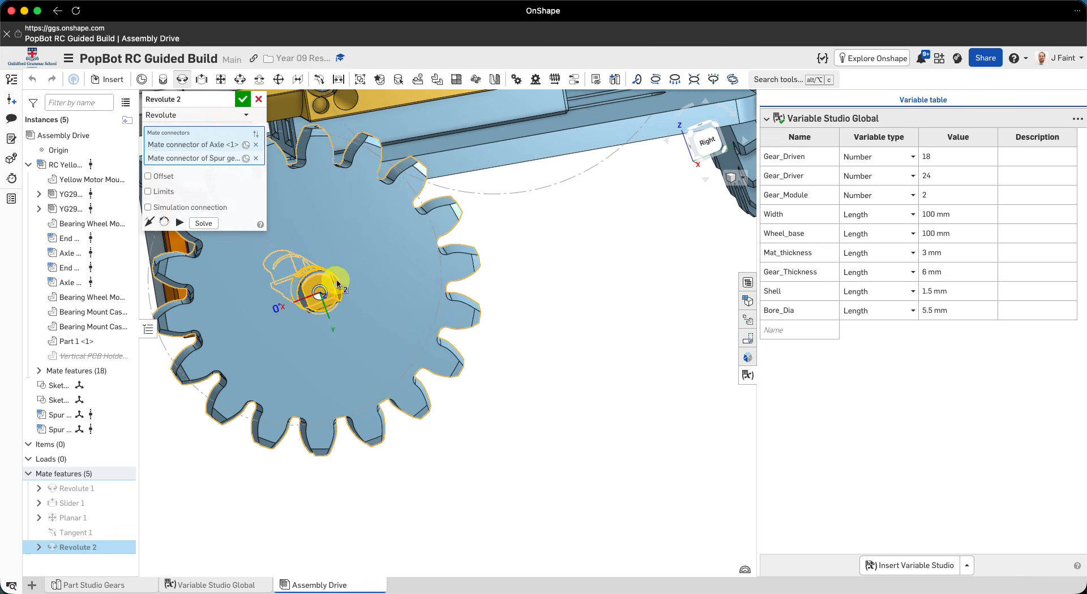
click(160, 178)
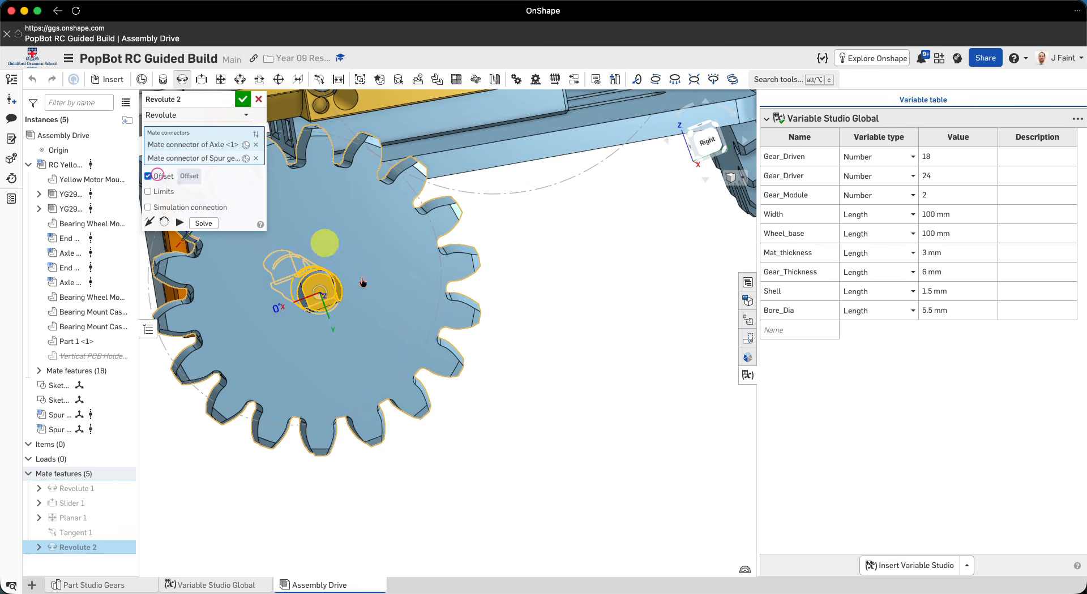
right_drag(352, 257, 311, 294)
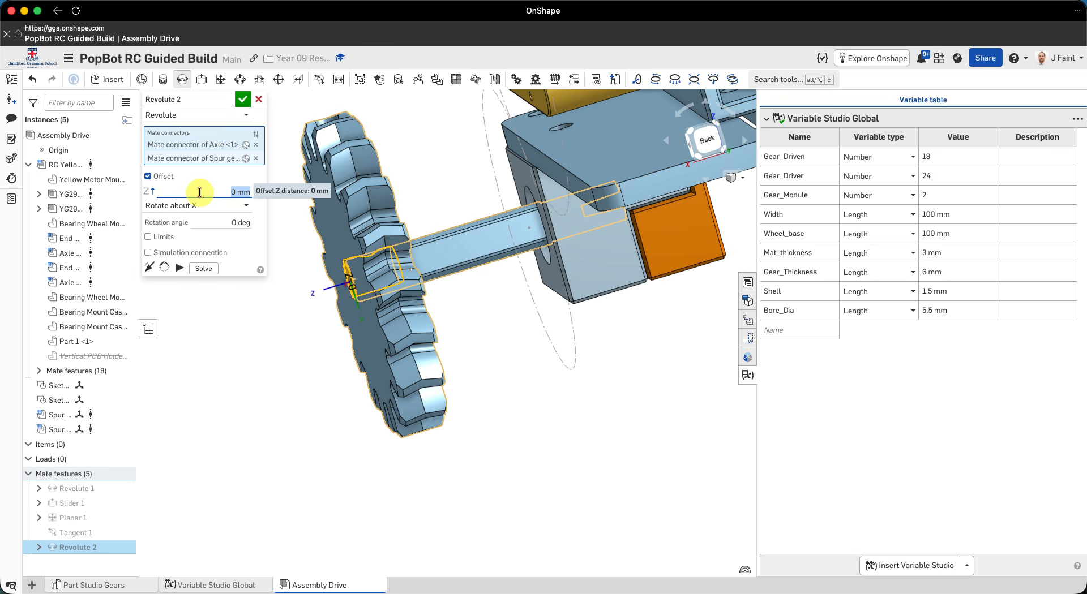
key(Up)
key(Up)
key(Up)
key(Up)
key(Up)
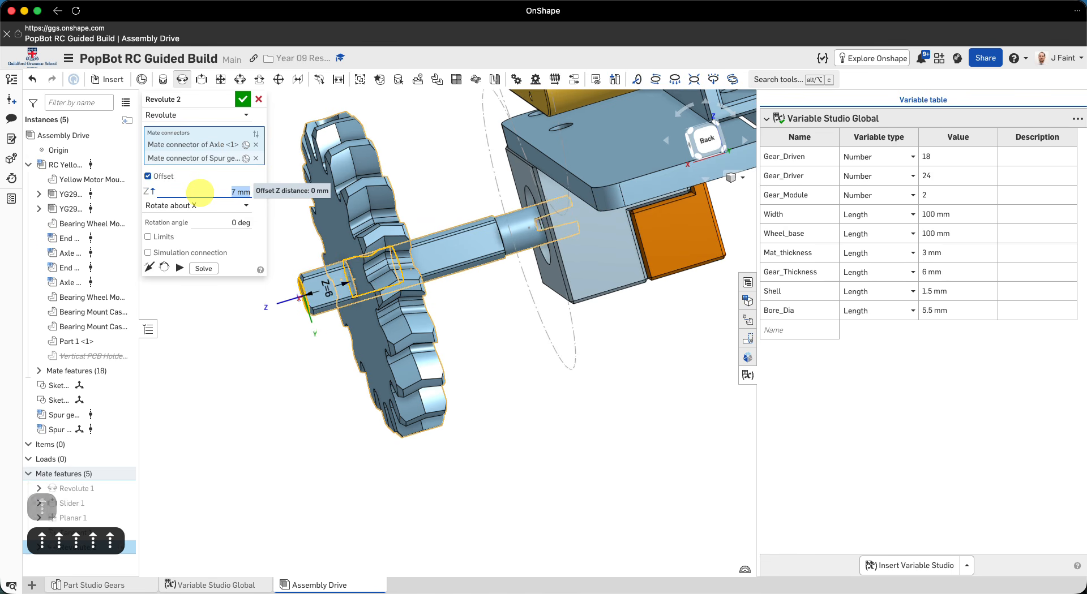
key(Up)
key(Up)
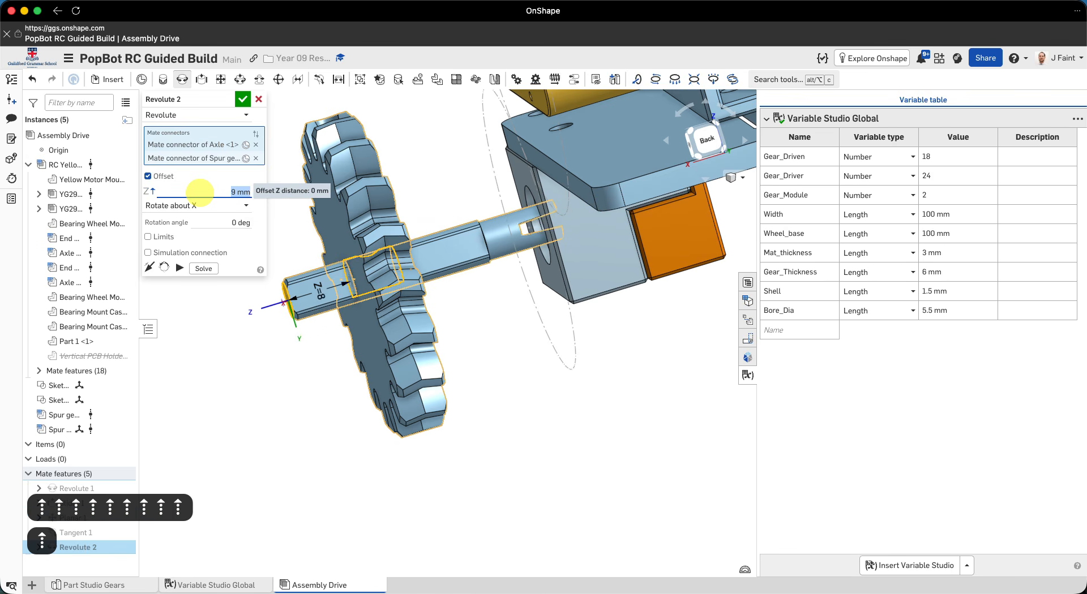
key(Up)
key(Up)
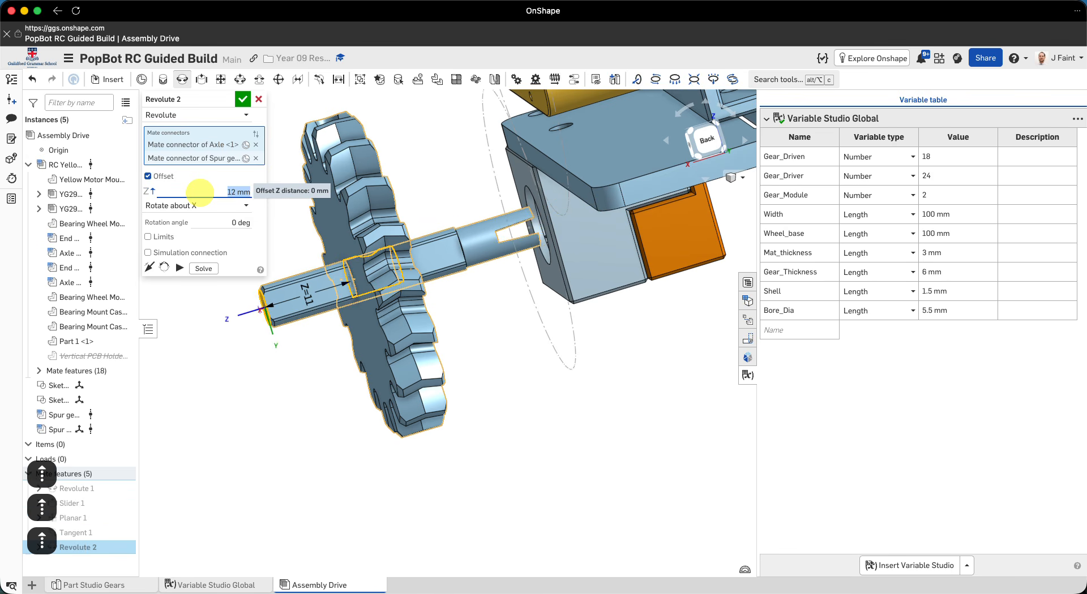
key(Up)
key(Up)
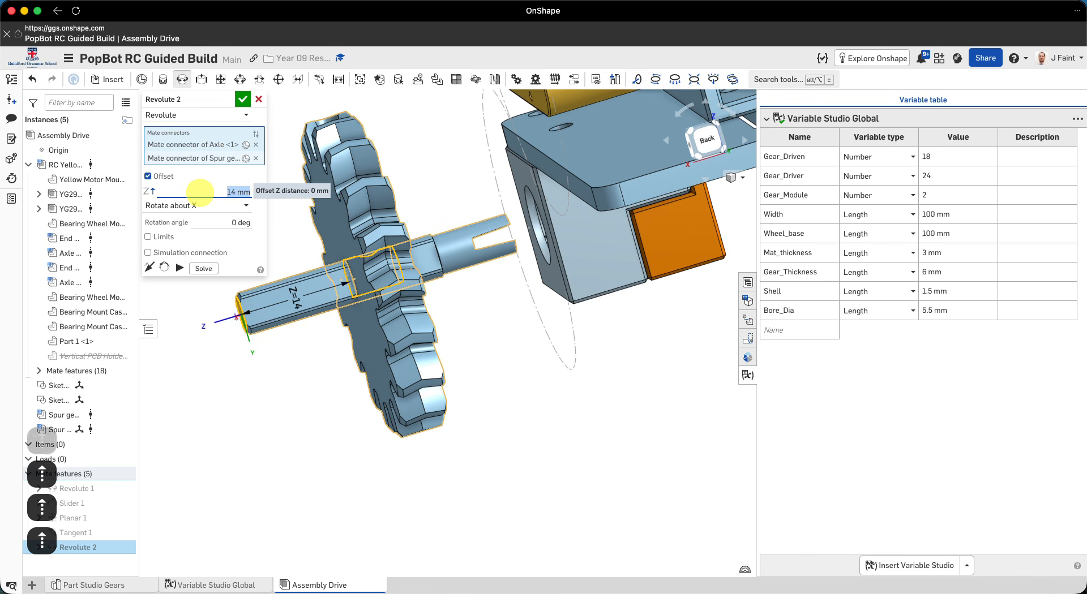
click(242, 99)
mouse_move(575, 364)
right_down()
mouse_move(564, 360)
mouse_move(572, 363)
right_up()
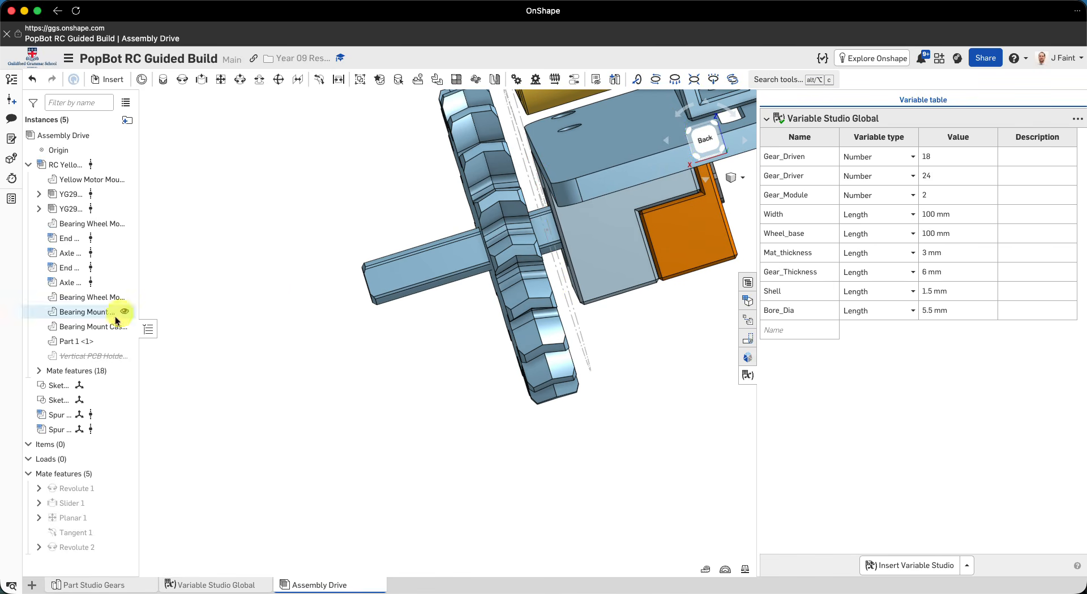
Set the Z offset of the axle-to-gear Revolute mate to 17 mm and accept it.
double_click(85, 549)
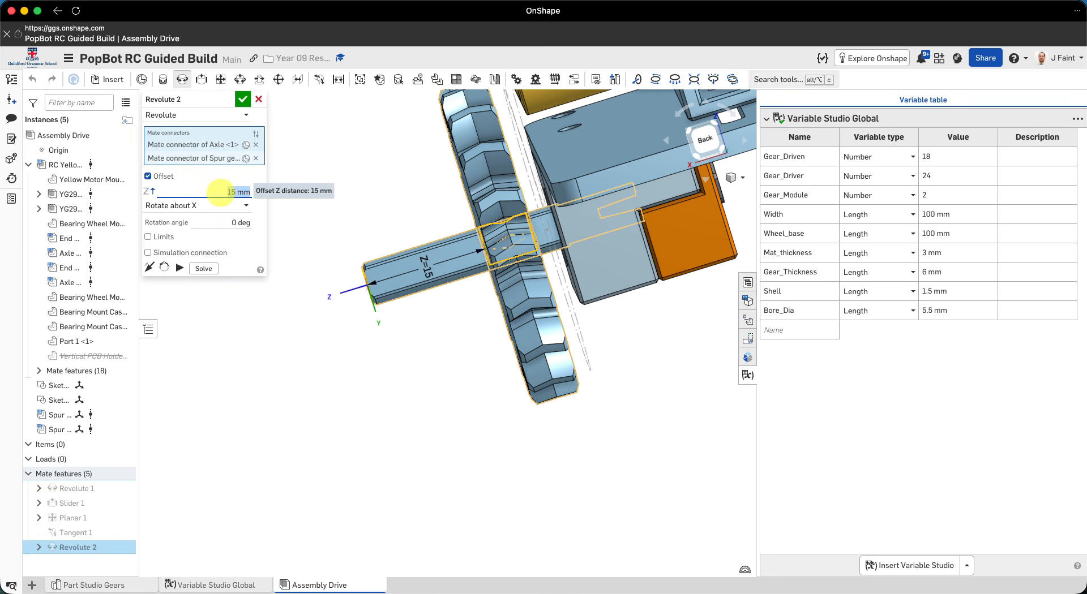
key(Up)
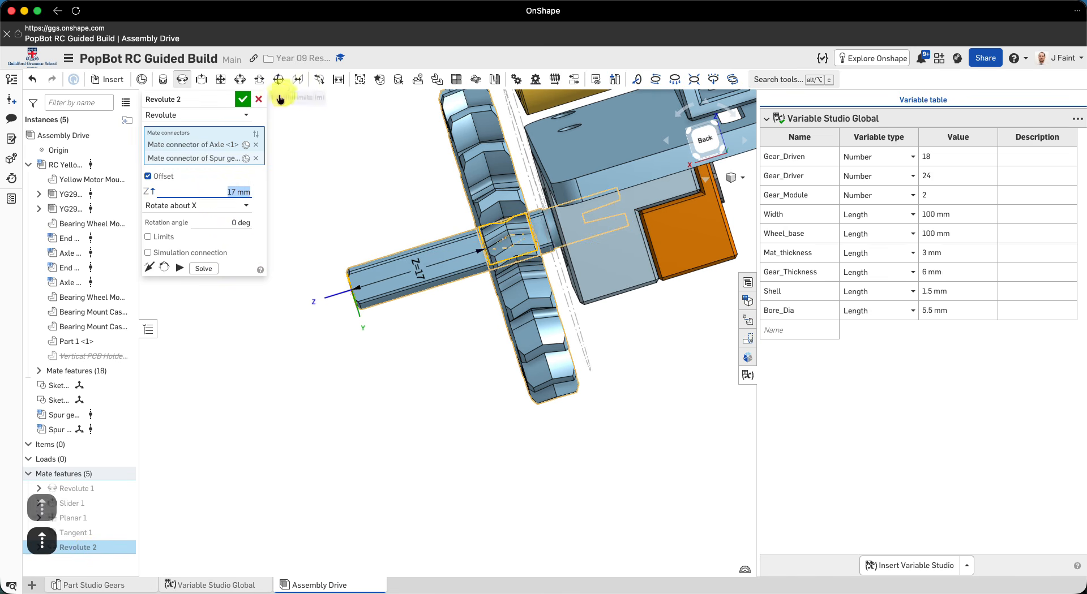
click(242, 99)
Create a Revolute mate between the bore of the 24-tooth driver gear and the output shaft of the yellow motor.
right_drag(635, 403, 631, 380)
scroll(592, 324, down, 3)
right_drag(591, 324, 635, 321)
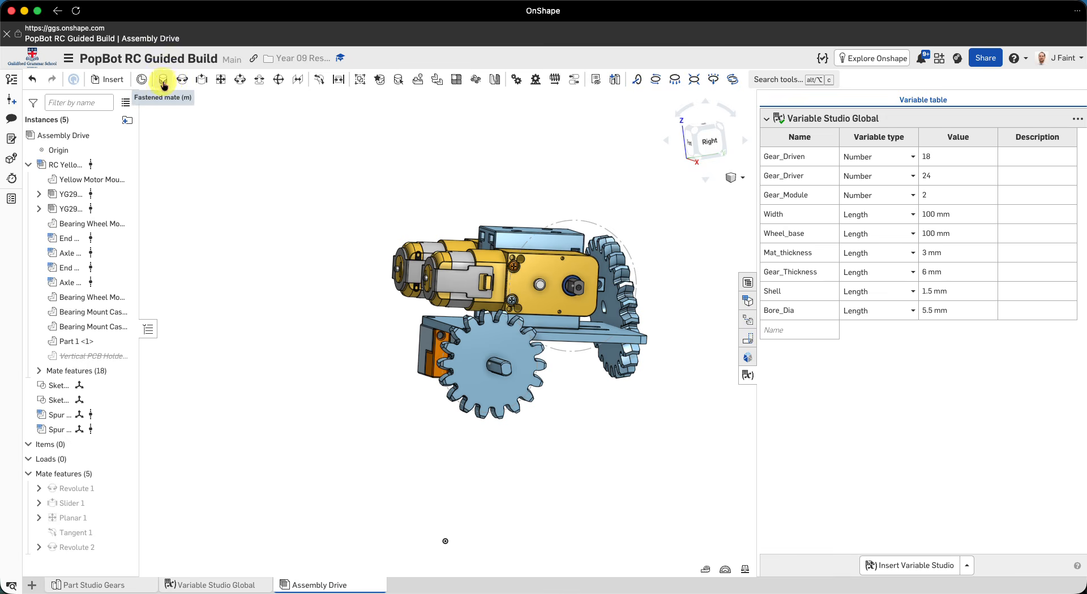
click(182, 79)
right_drag(521, 295, 537, 303)
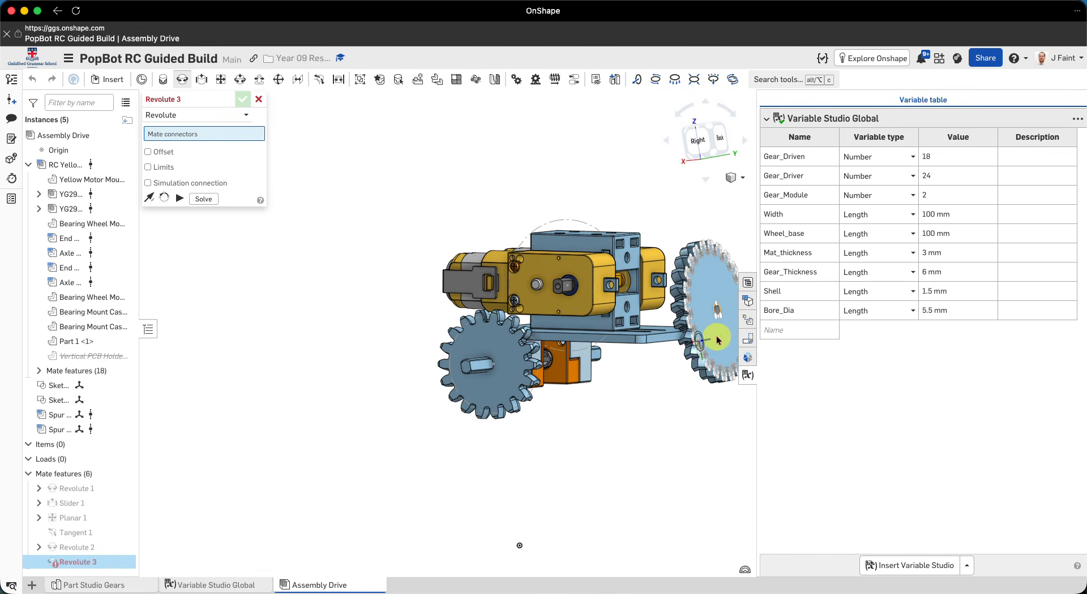
scroll(717, 336, up, 5)
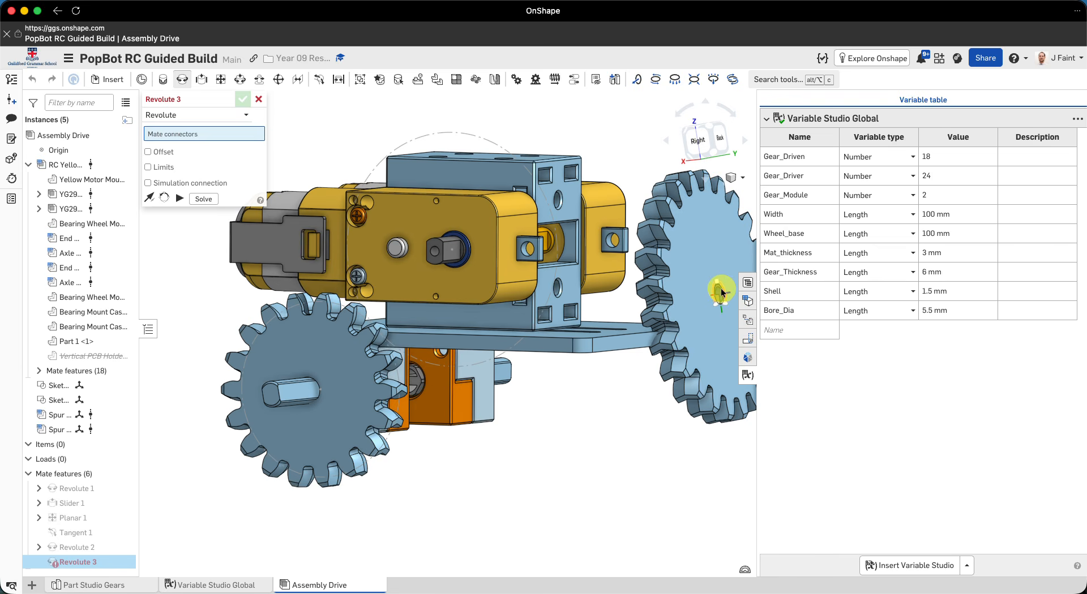
click(722, 293)
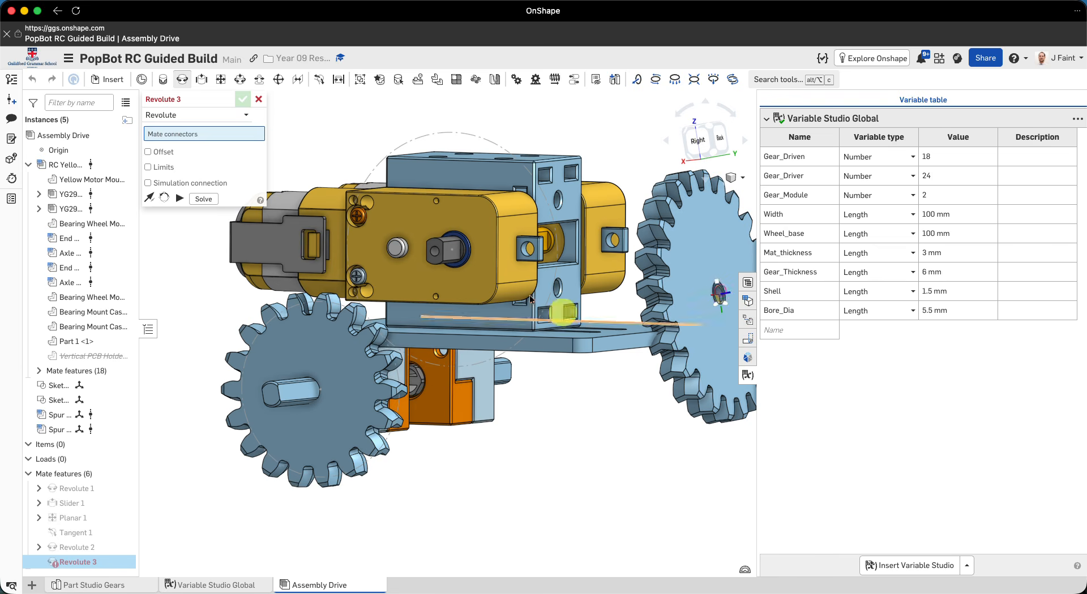
click(445, 265)
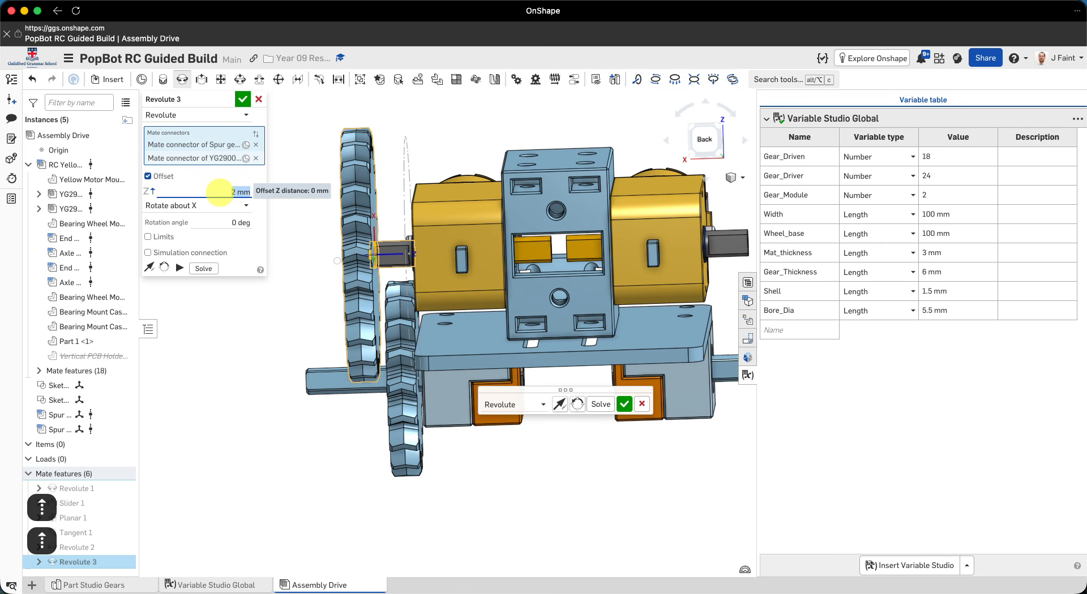
Offset the driver gear's Revolute mate by 8 mm in Z to align it with the driven gear, and accept the mate.
key(Up)
click(712, 145)
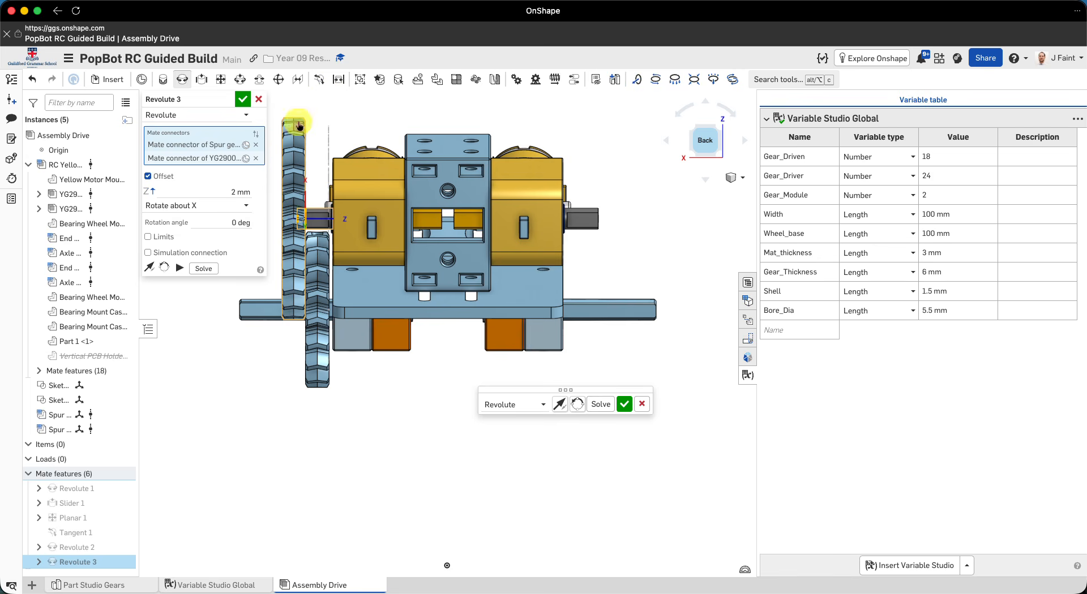
click(218, 193)
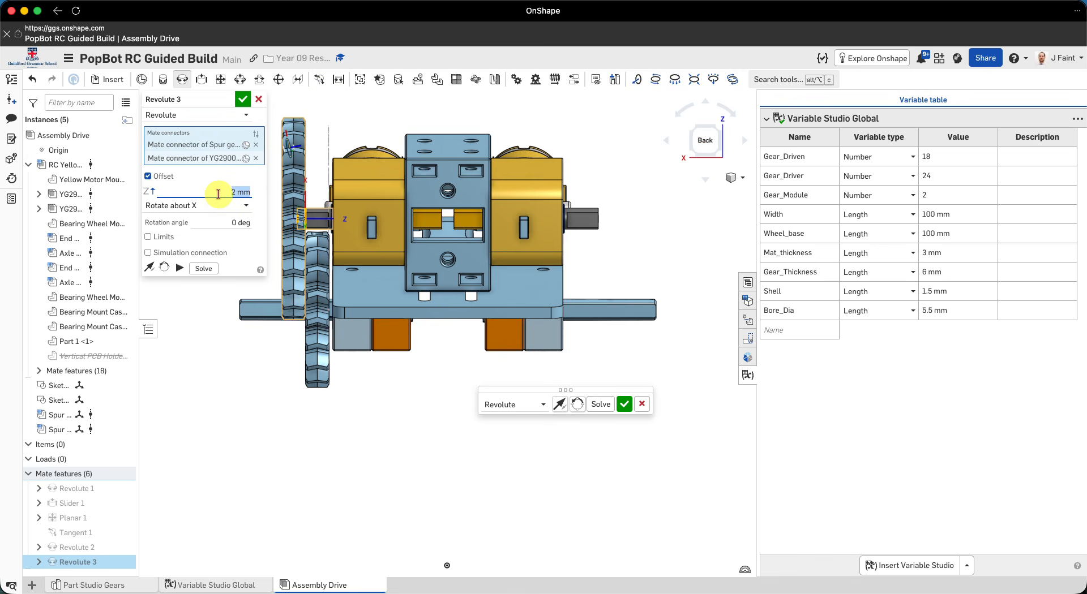
key(Up)
key(Up)
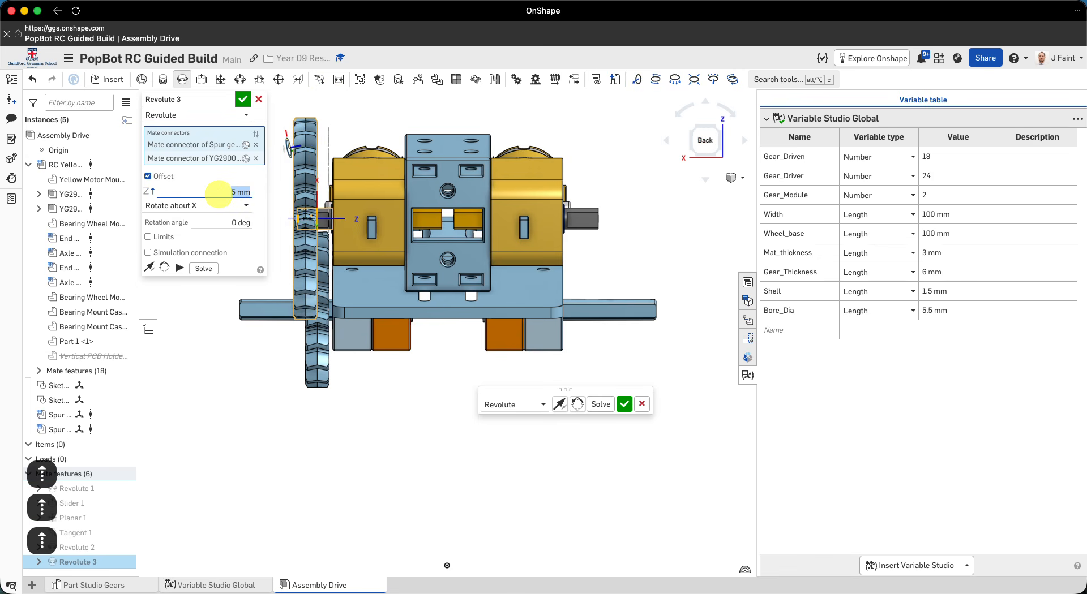
key(Up)
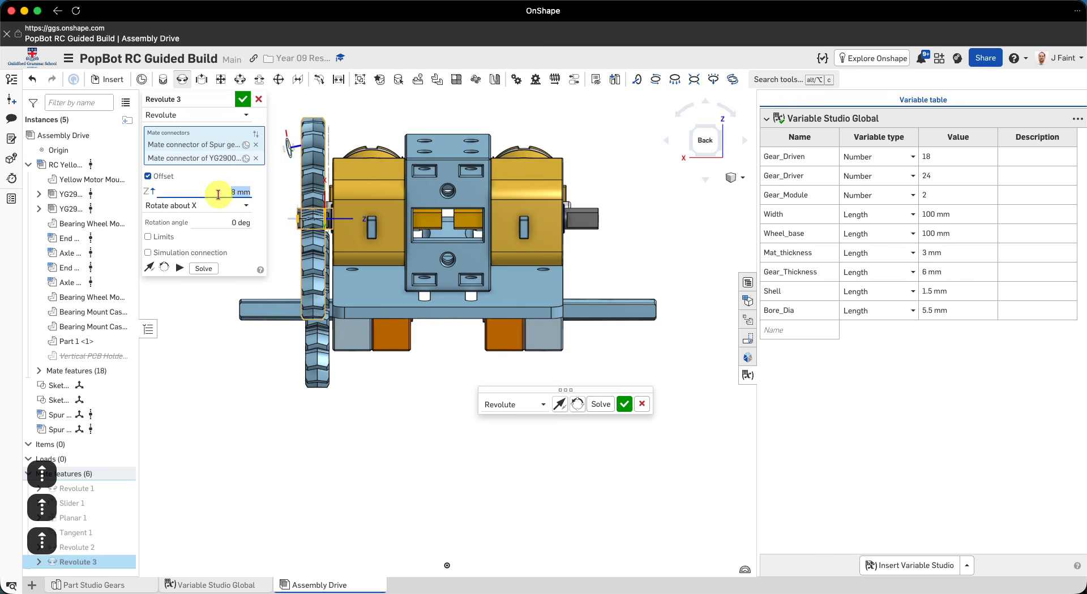
right_drag(271, 390, 331, 391)
scroll(338, 280, up, 5)
scroll(337, 282, up, 2)
right_drag(325, 320, 337, 328)
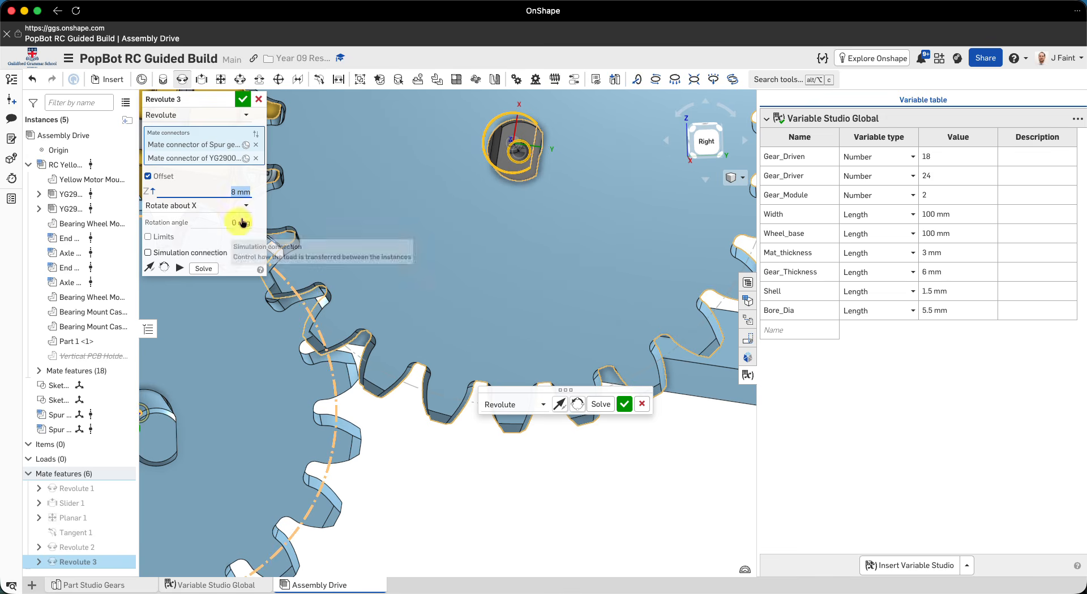
click(244, 100)
Start a Gear relation linking the driver gear's Revolute 3 mate with the driven gear's Revolute 2 mate.
scroll(379, 327, down, 8)
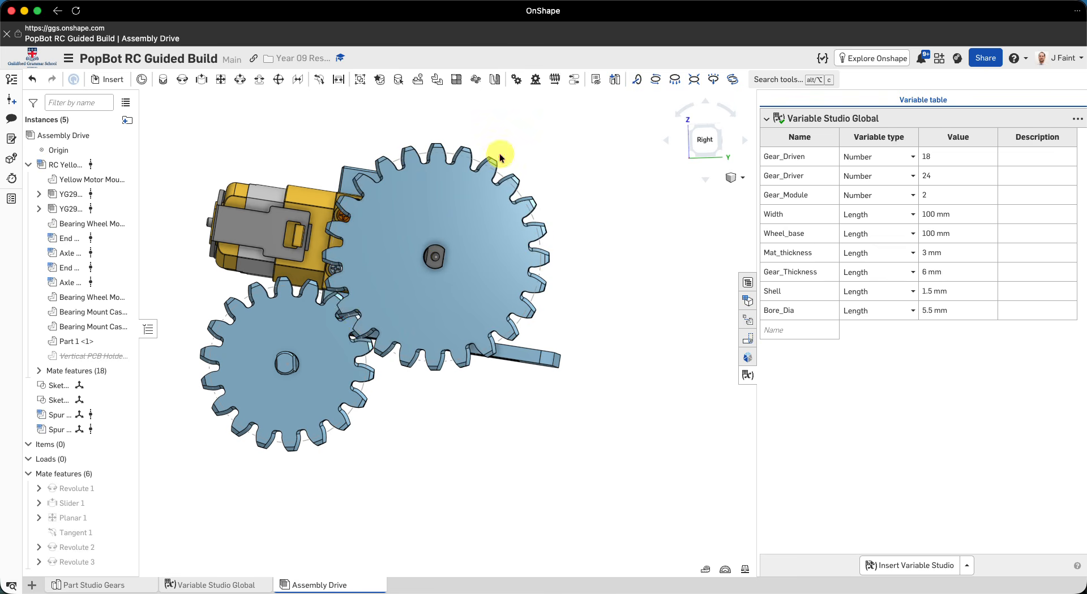
click(528, 113)
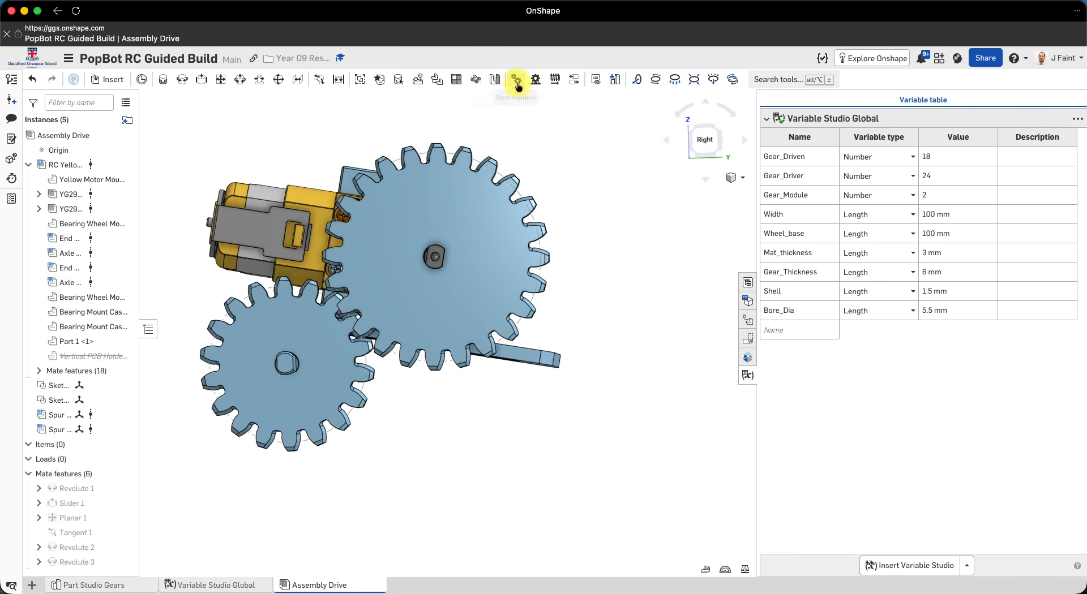
click(516, 82)
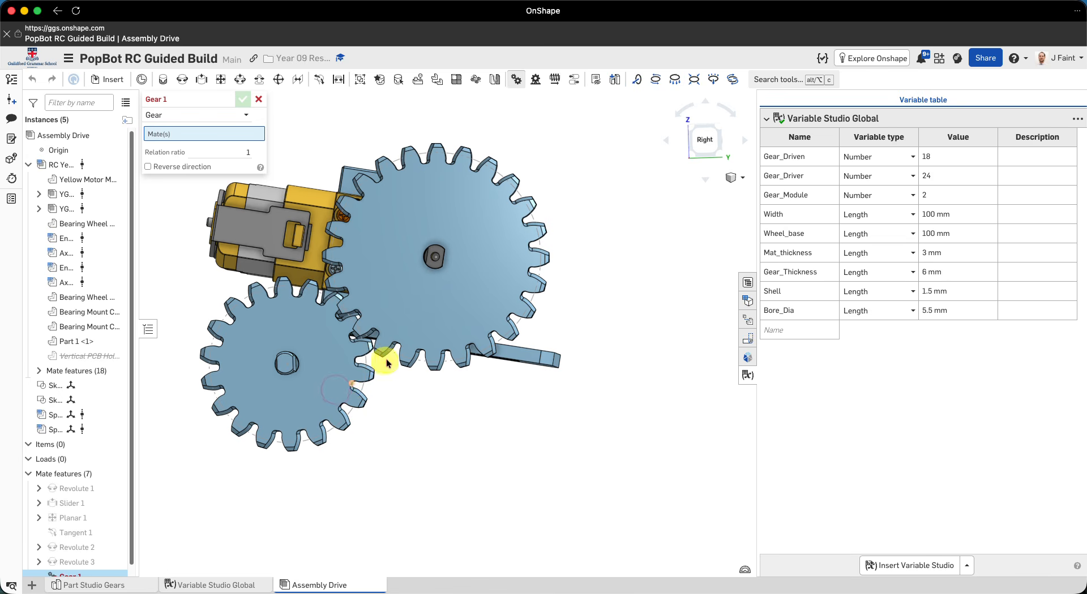
scroll(74, 490, down, 1)
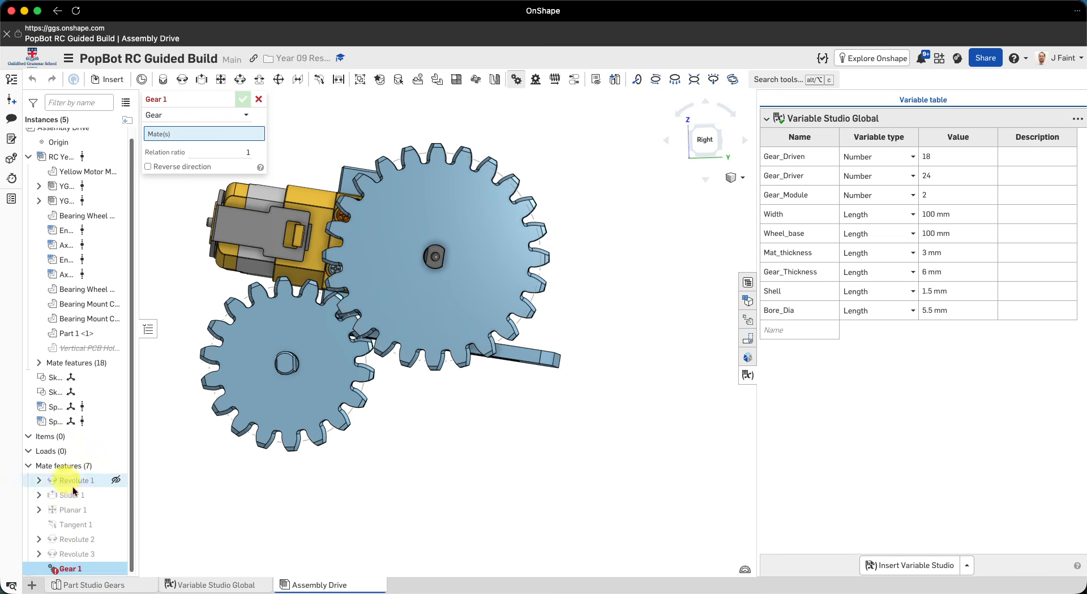
click(77, 553)
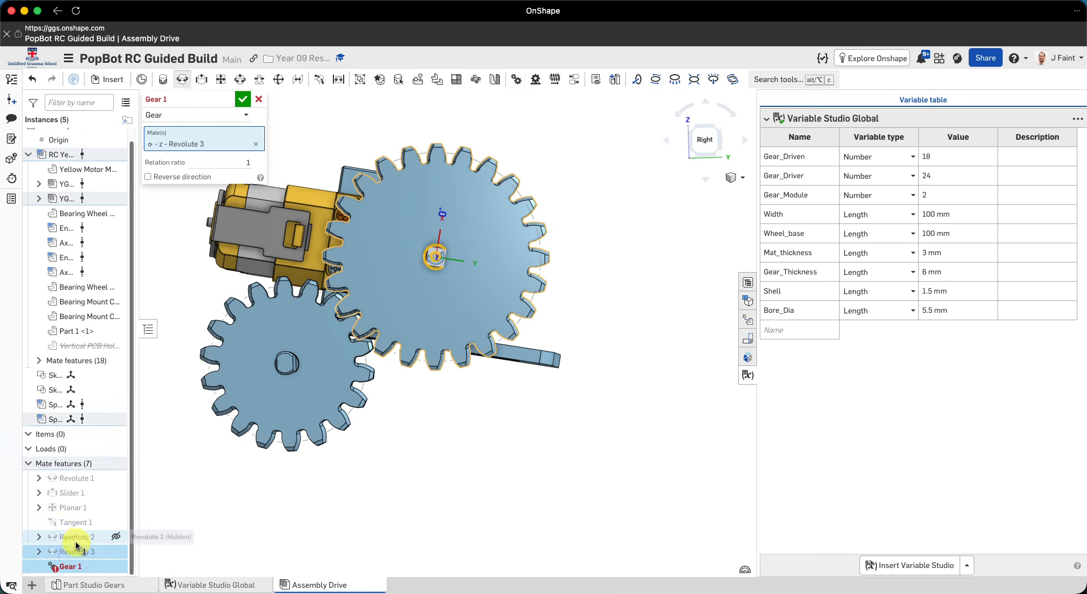
click(78, 538)
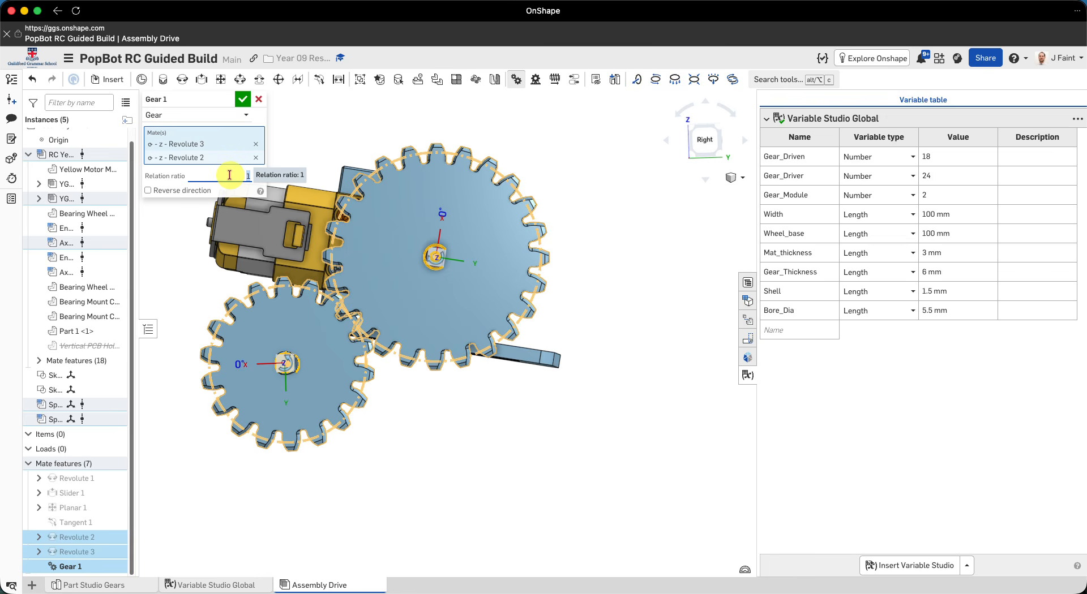
Set the Gear relation ratio to the expression #Gear_Driven/#Gear_Driver.
text(d)
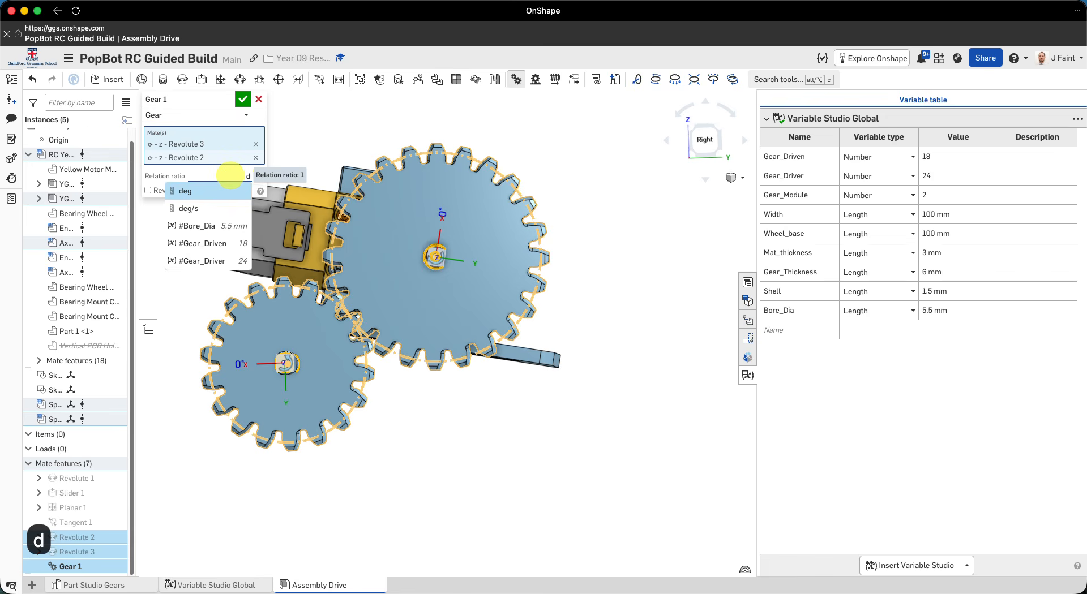
key(Down)
key(Down)
key(Down)
key(Down)
key(Up)
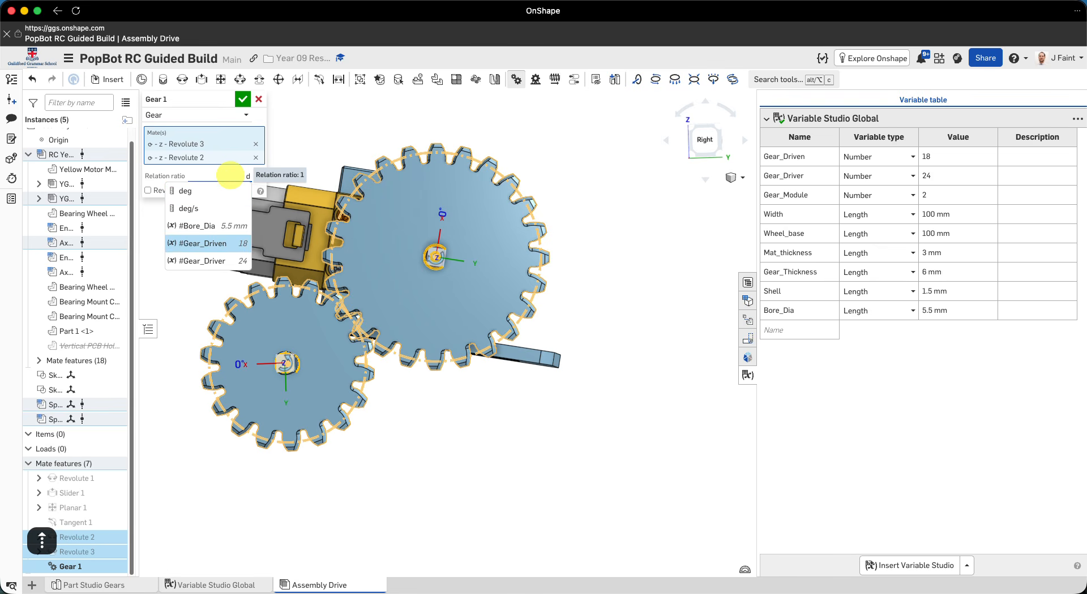
key(Return)
text(/)
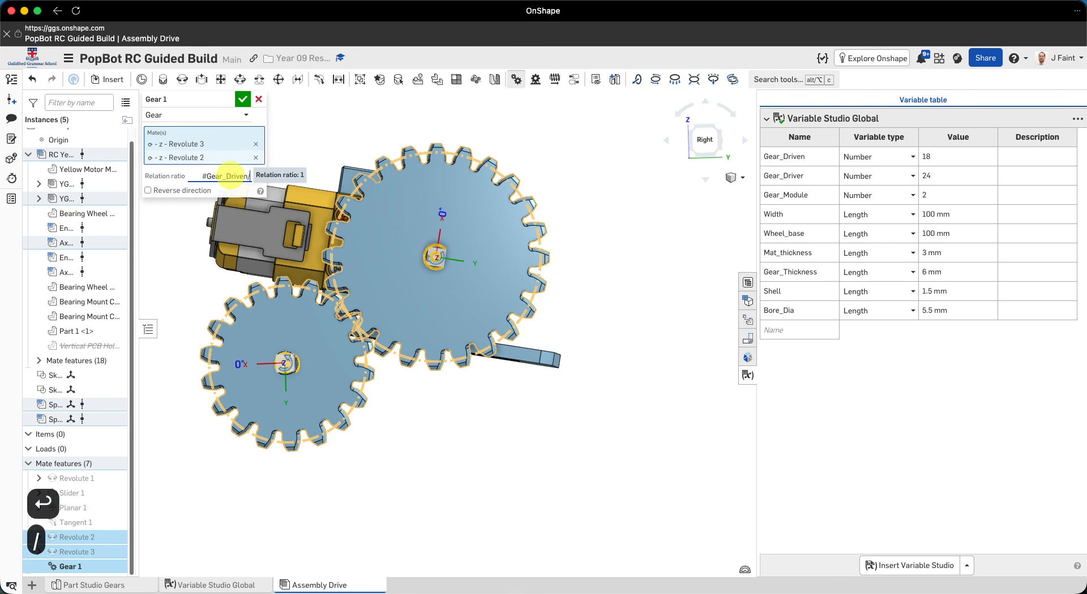
text(dr)
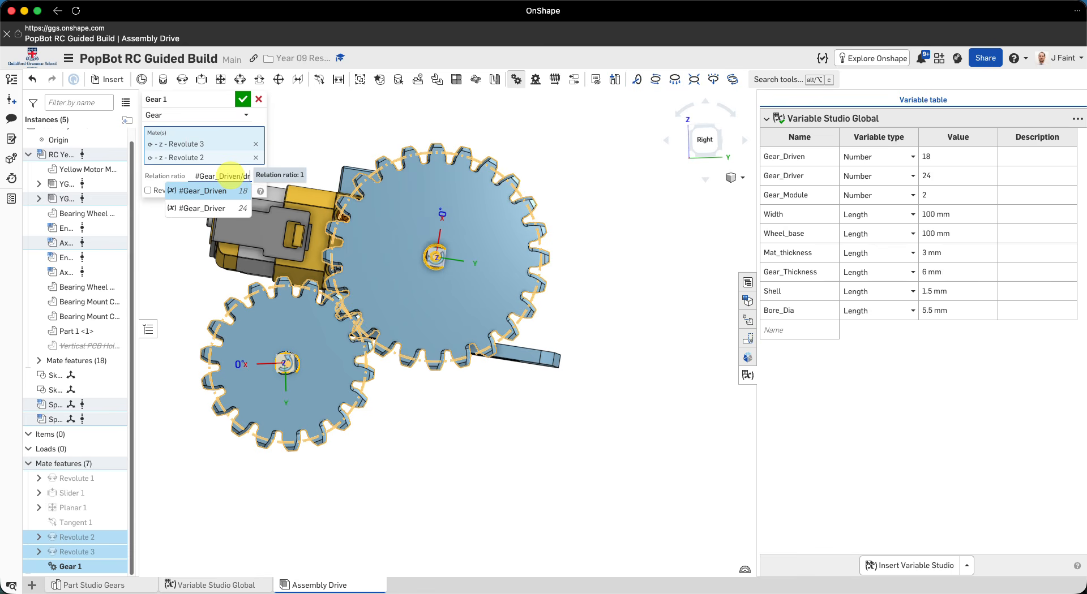
key(Down)
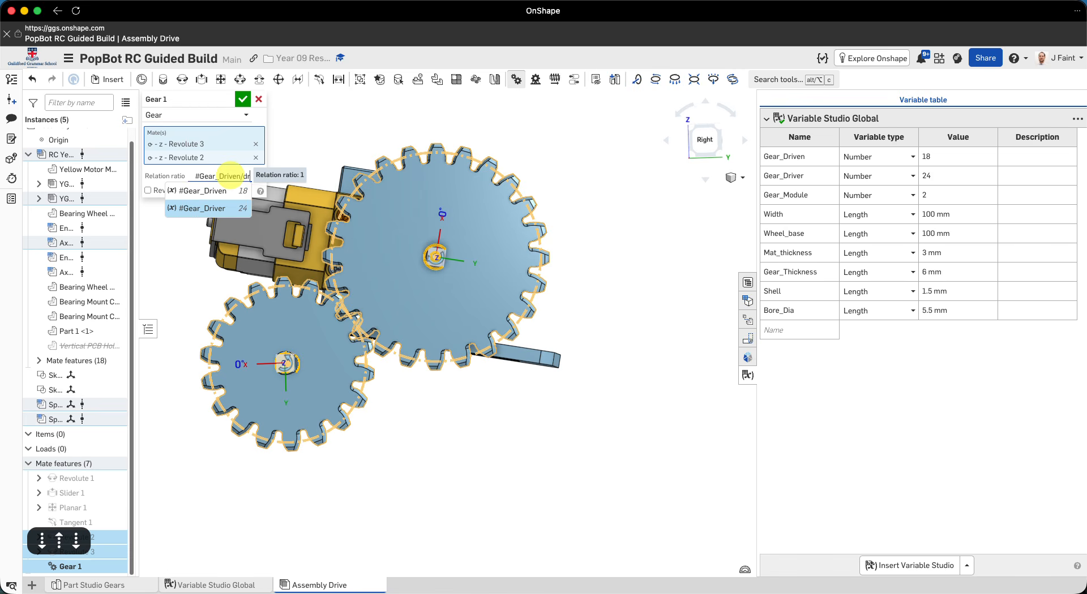
key(Return)
key(Return)
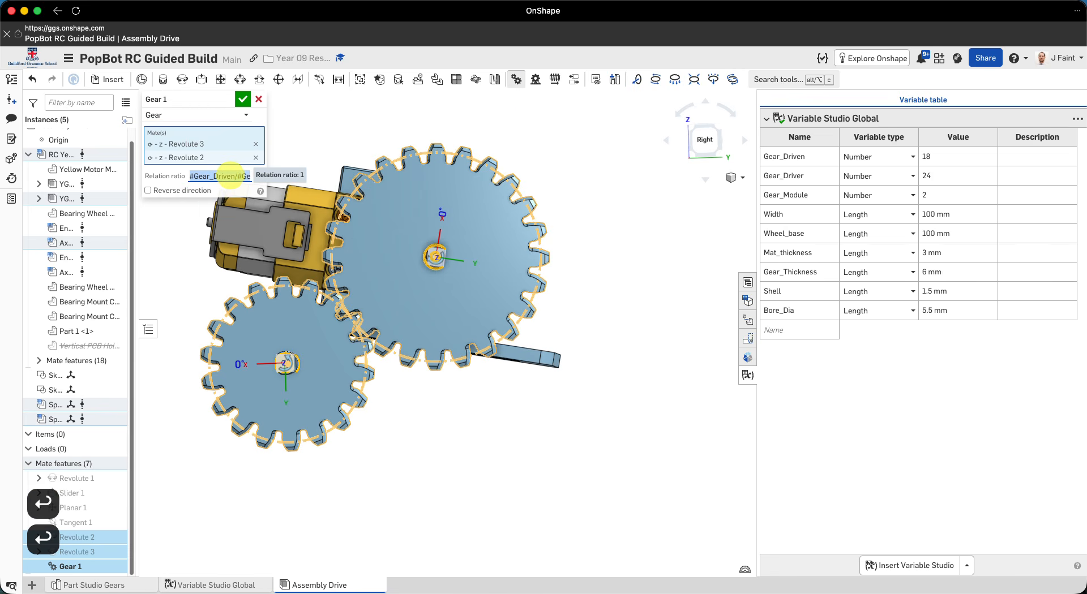
Accept the Gear relation and turn the 24-tooth driver gear to test how the assembly moves.
click(243, 100)
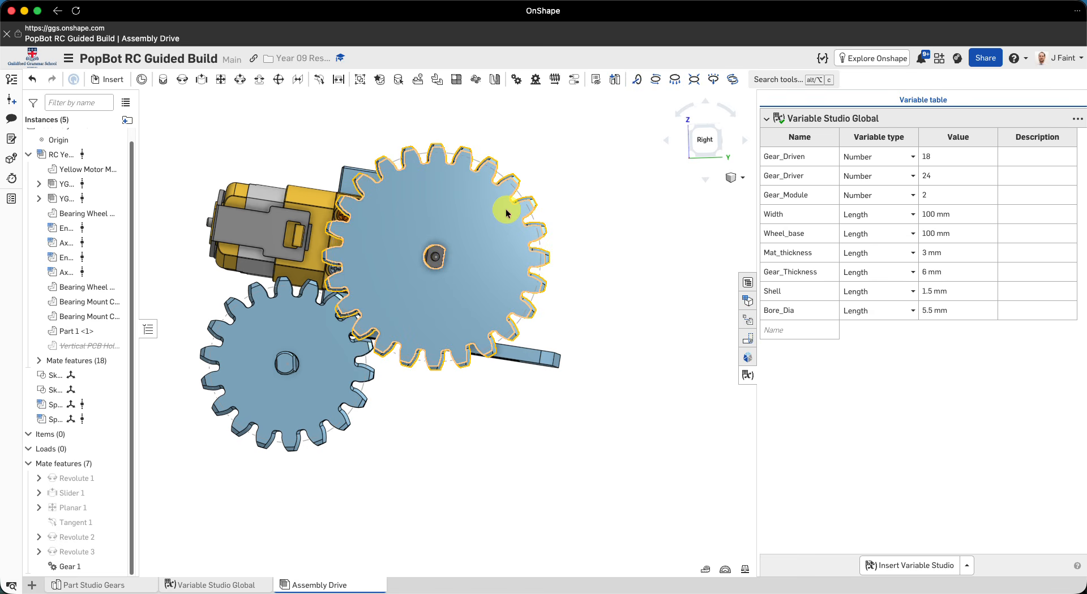
drag(507, 212, 531, 253)
right_drag(485, 461, 485, 432)
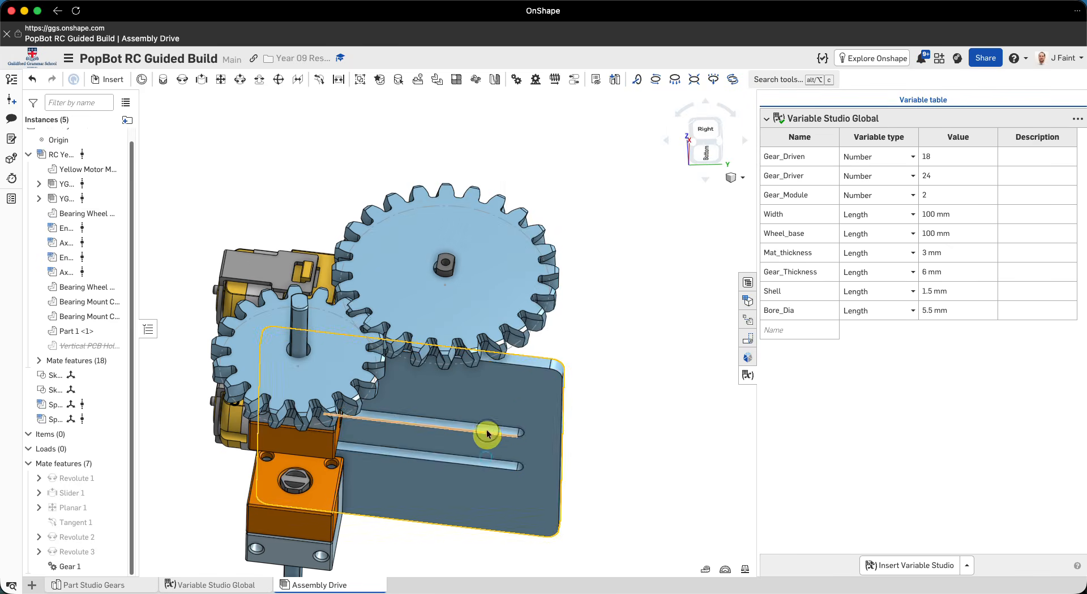
Fix the slotted base plate in place so the motor mount cannot move.
right_click(507, 400)
click(564, 170)
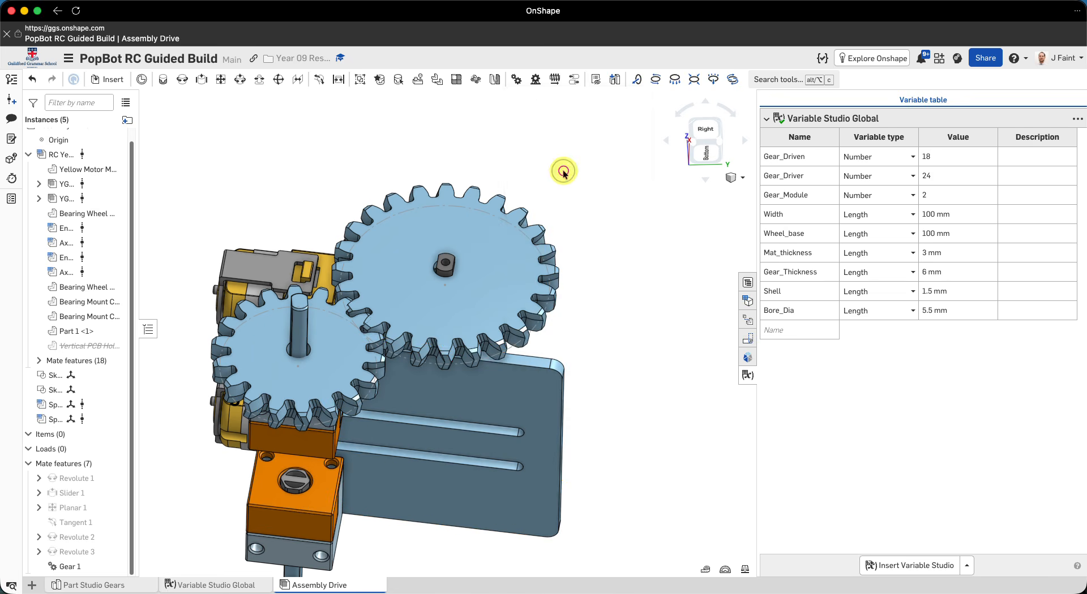
right_drag(342, 163, 345, 229)
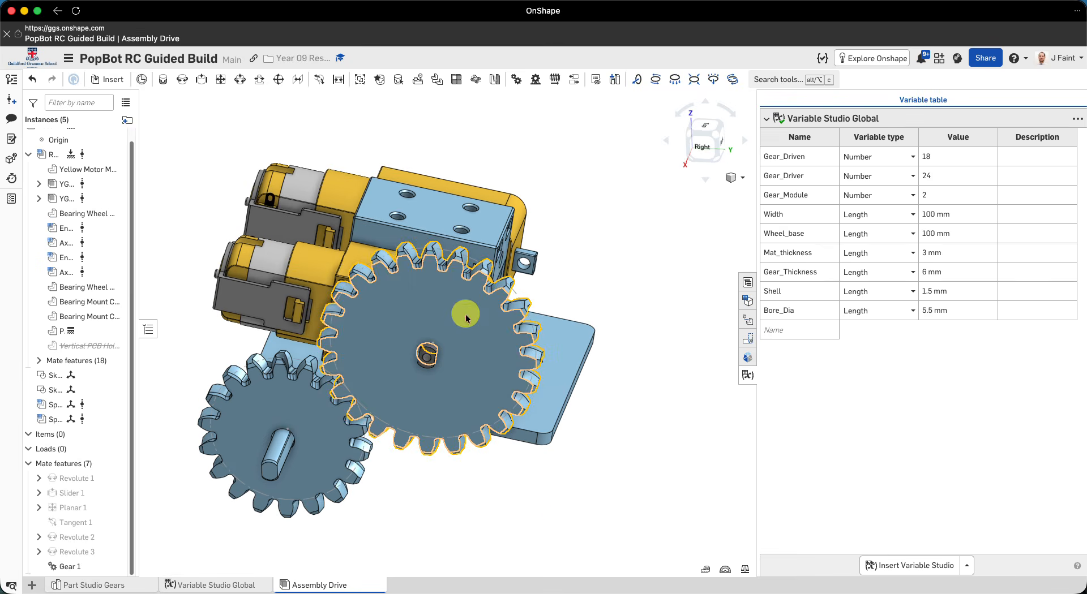
Rotate the driver gear and examine from several angles how the two helical gears mesh and turn together.
drag(467, 318, 422, 437)
mouse_move(463, 404)
mouse_down()
mouse_move(114, 543)
mouse_move(376, 403)
mouse_move(461, 332)
mouse_move(479, 348)
mouse_move(481, 395)
mouse_move(439, 396)
mouse_move(481, 378)
mouse_move(462, 397)
mouse_up()
right_drag(450, 494, 477, 381)
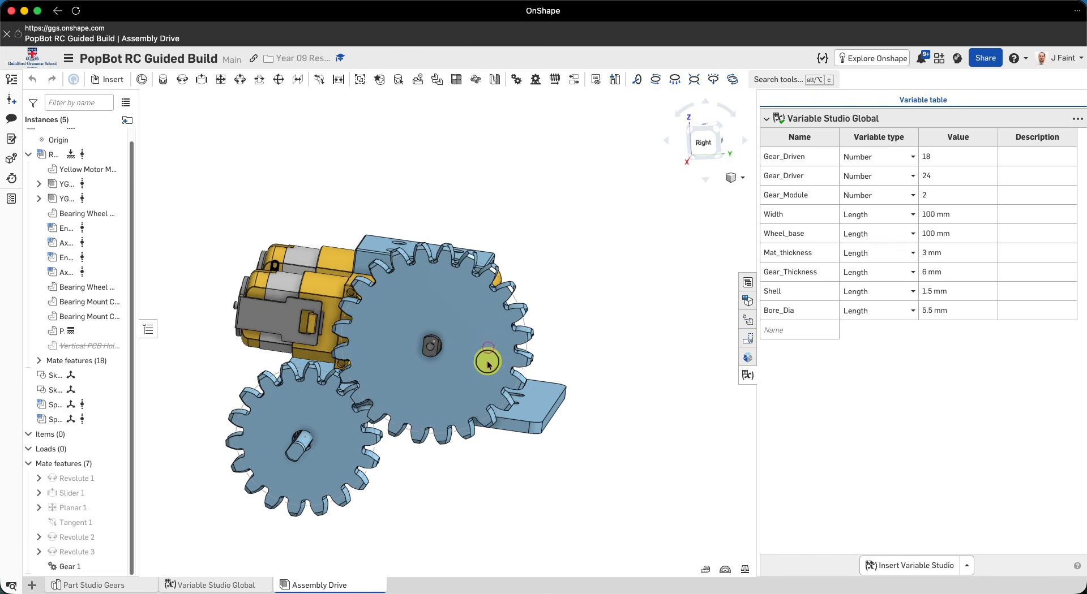
drag(482, 371, 289, 402)
right_drag(488, 486, 525, 443)
right_drag(482, 481, 495, 478)
mouse_move(383, 349)
right_down()
mouse_move(561, 437)
mouse_move(566, 467)
right_up()
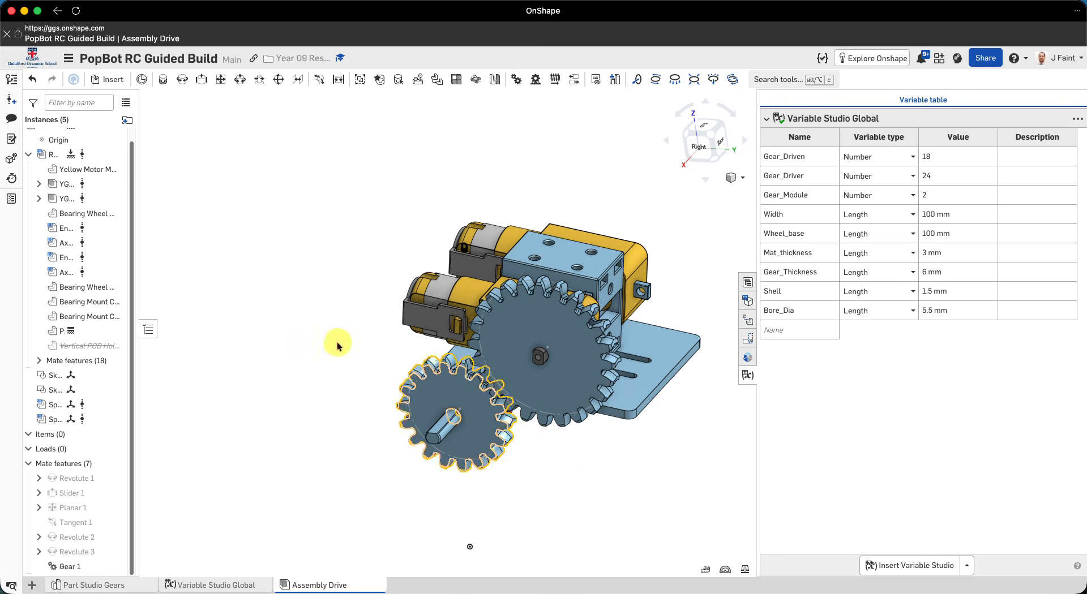
Open the Wheel 65x25 document from the Engineering Components folder for insertion into the assembly.
click(108, 83)
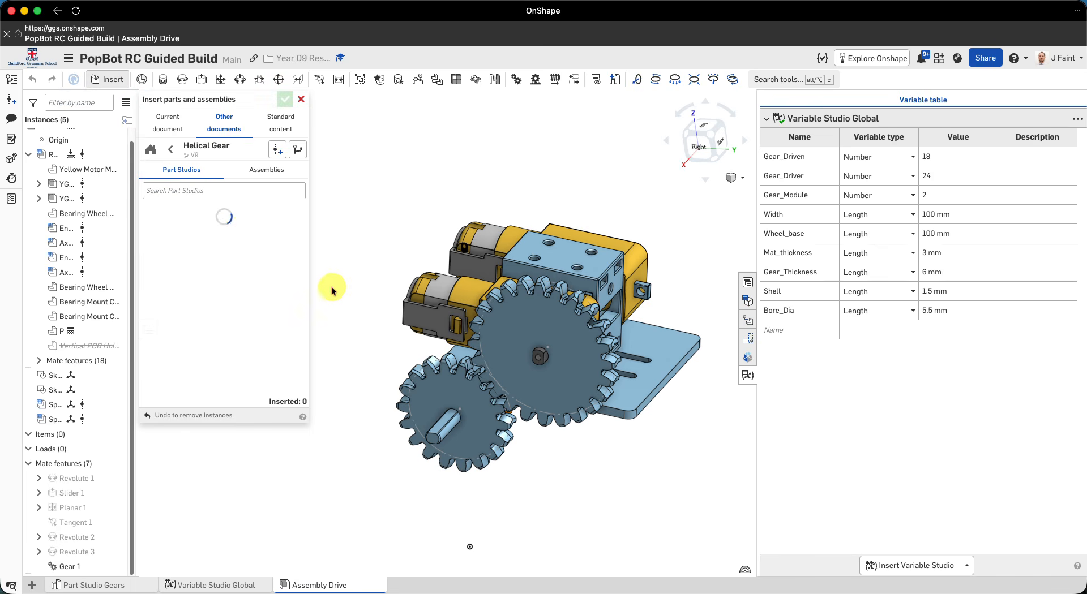
click(172, 152)
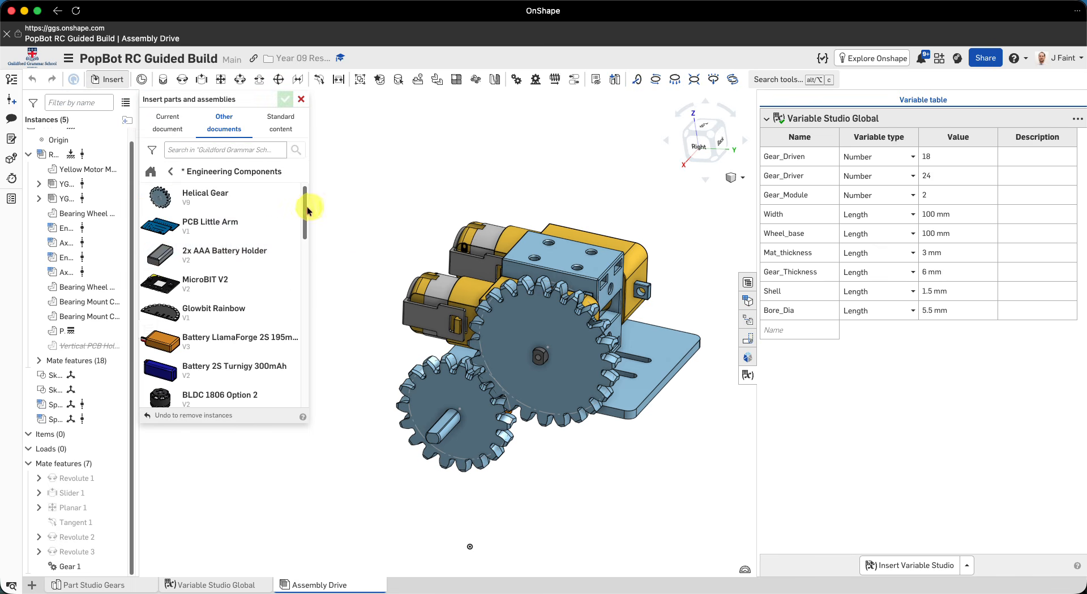
scroll(306, 212, down, 5)
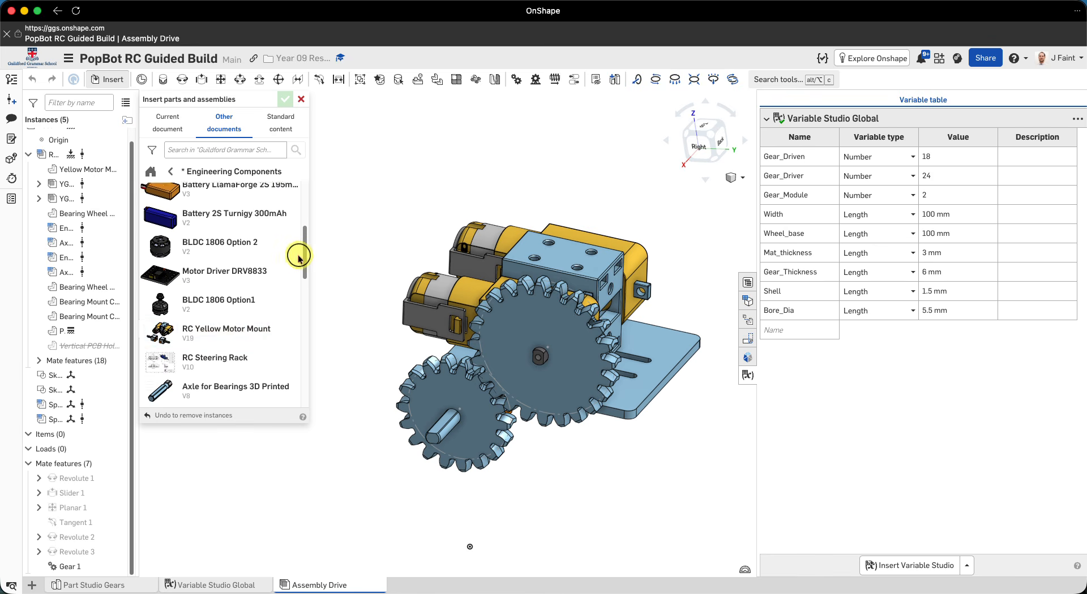
drag(304, 264, 303, 342)
scroll(303, 342, down, 6)
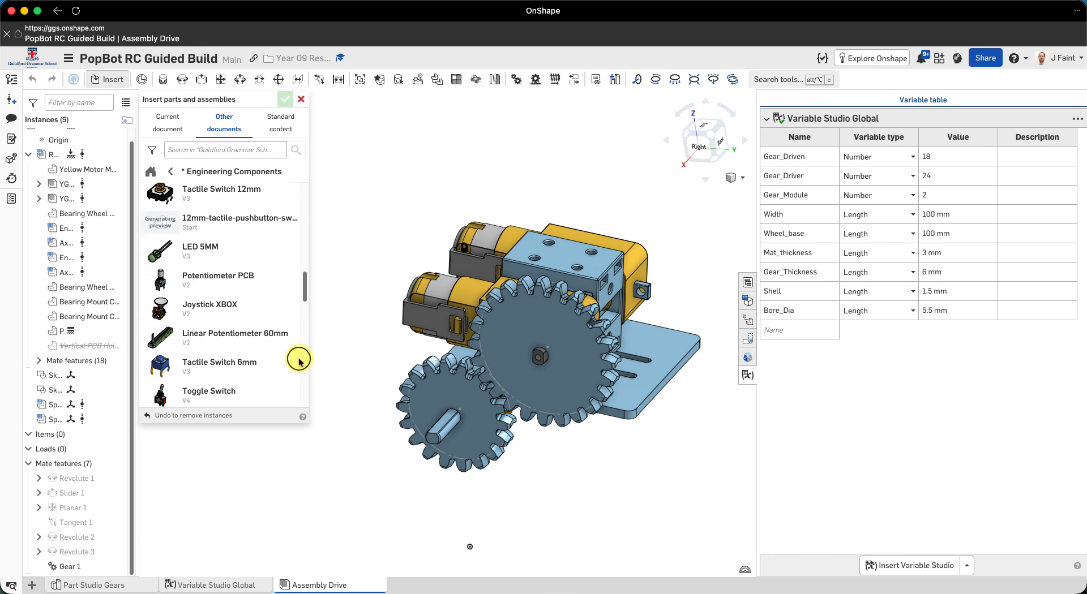
scroll(299, 382, down, 5)
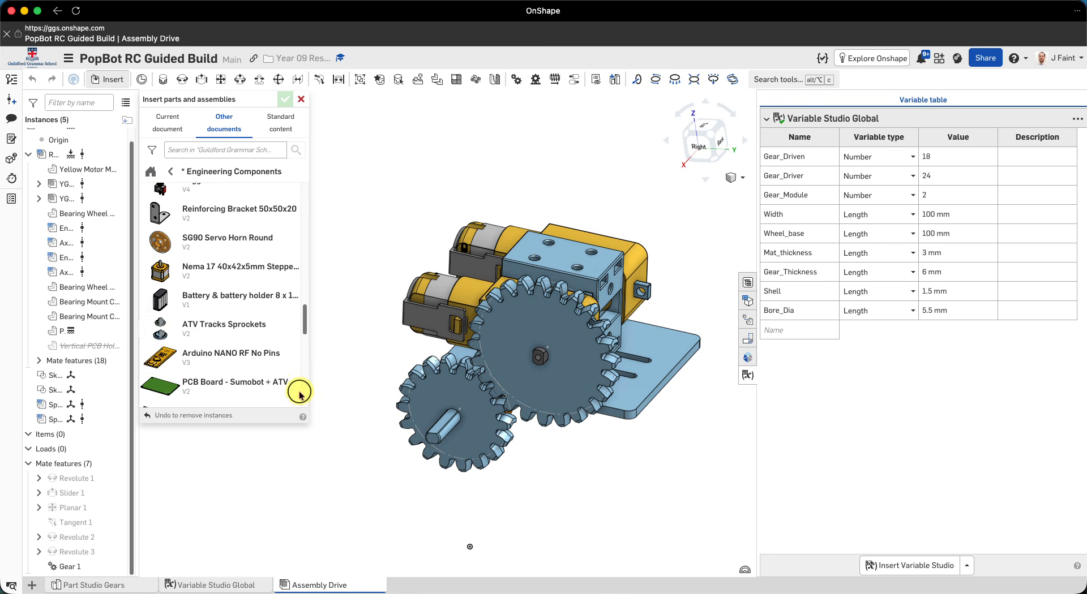
scroll(299, 406, down, 5)
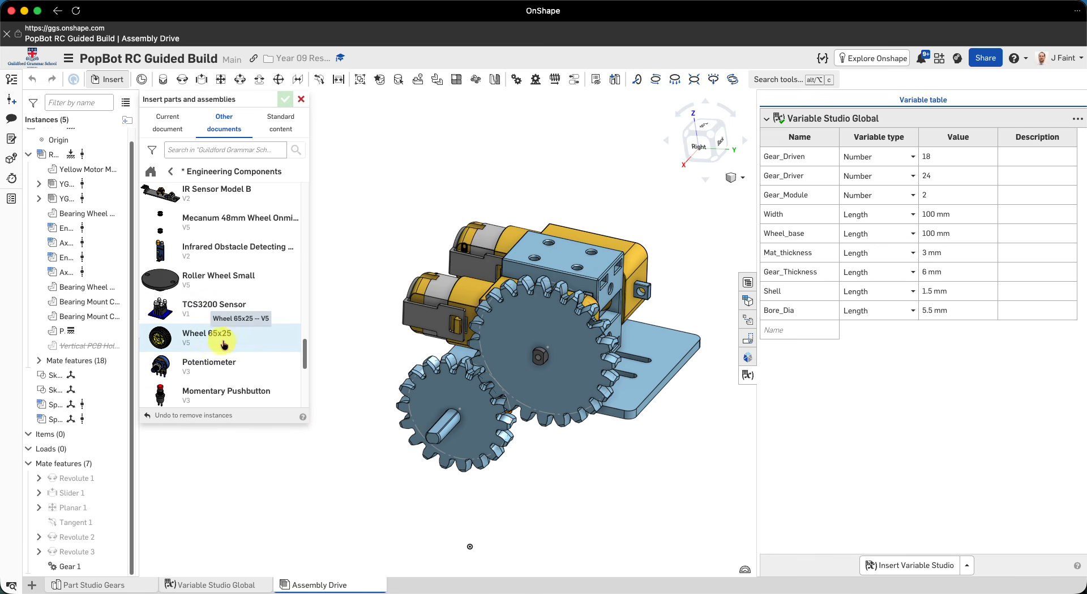
click(233, 340)
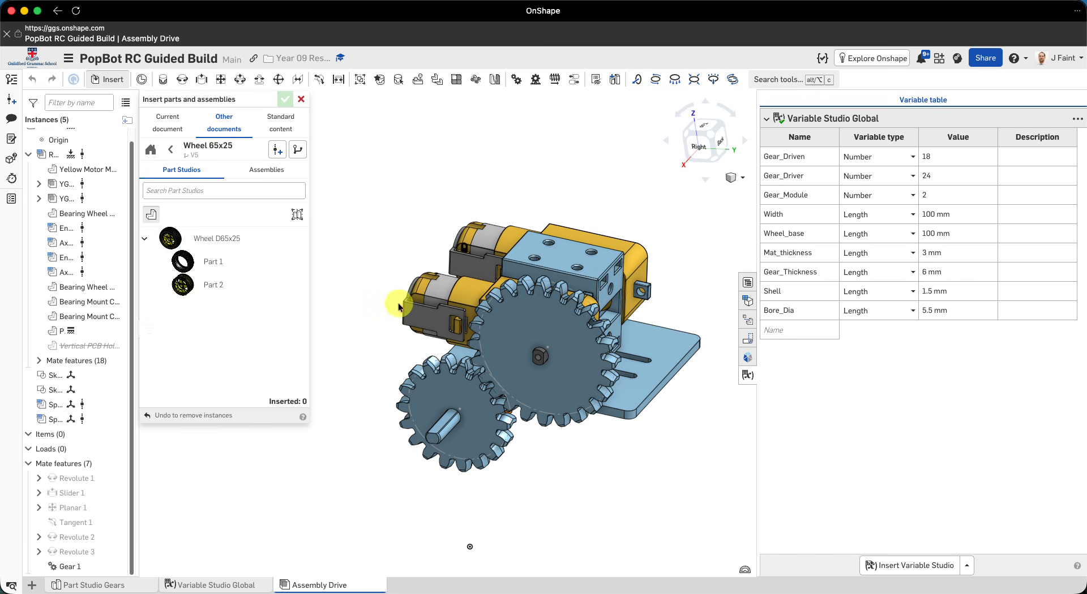
Insert the Yellow Wheel 65x25 assembly beside the driven gear and accept the insertion.
click(266, 171)
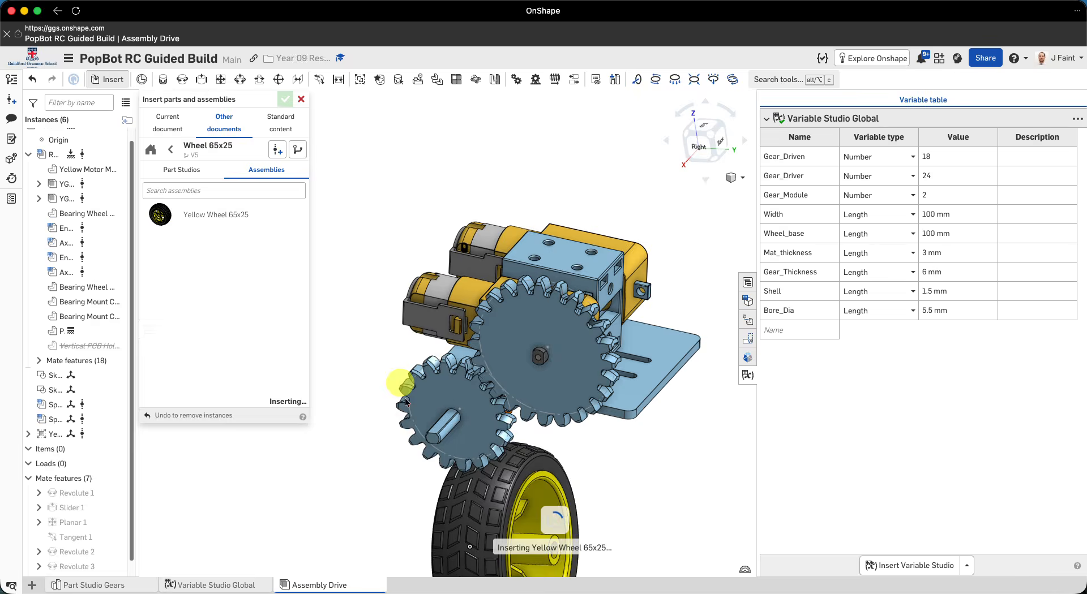
click(279, 468)
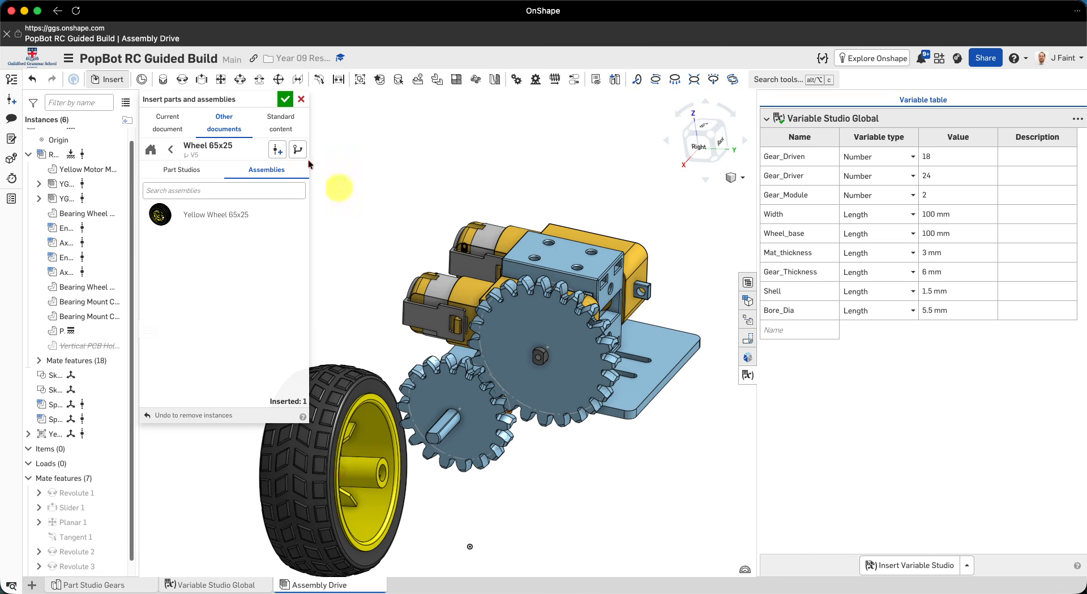
click(286, 103)
Unfix the slotted base plate and move the wheel sideways, clear of the gear assembly.
right_drag(424, 199, 522, 328)
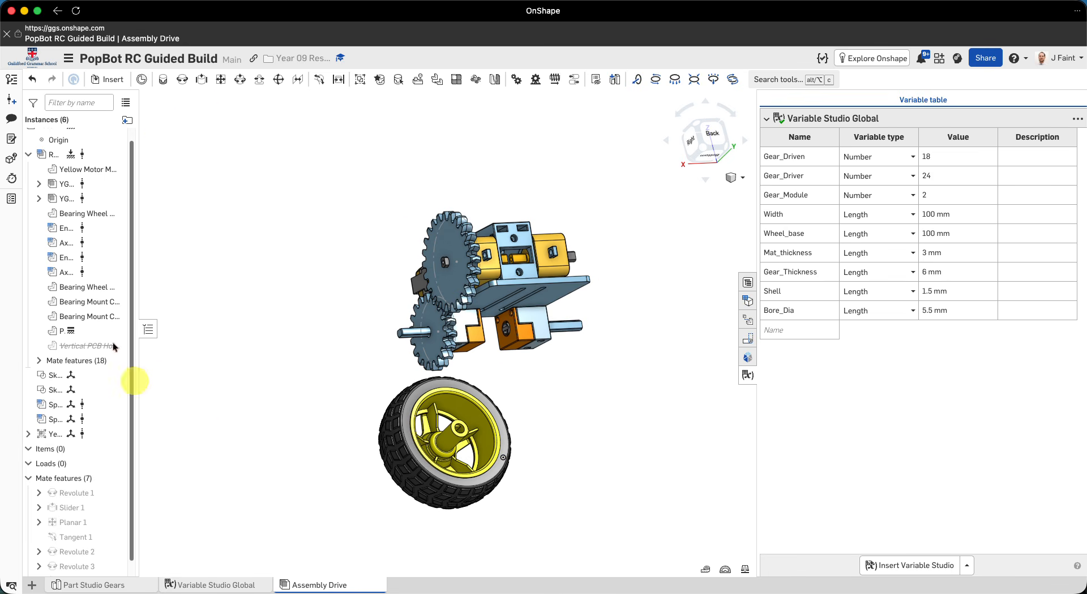
right_click(552, 292)
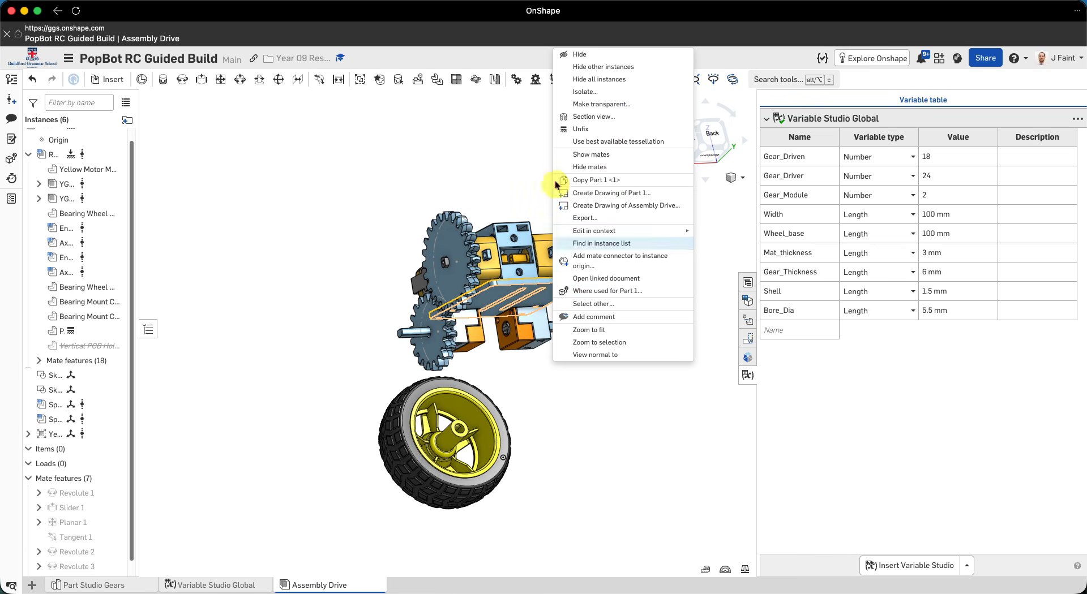
click(584, 130)
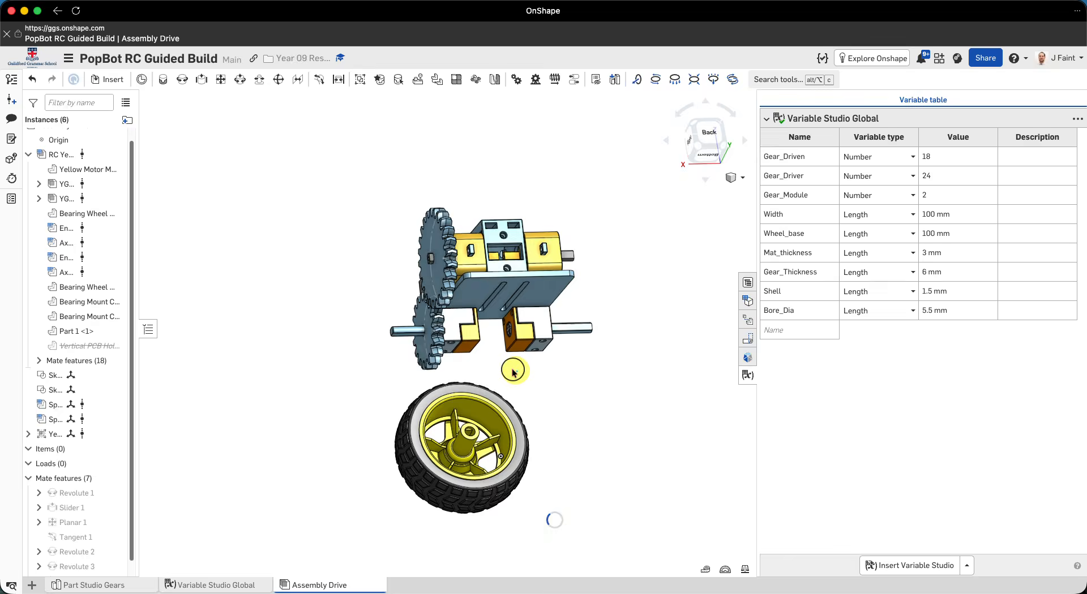
drag(432, 461, 343, 462)
click(504, 306)
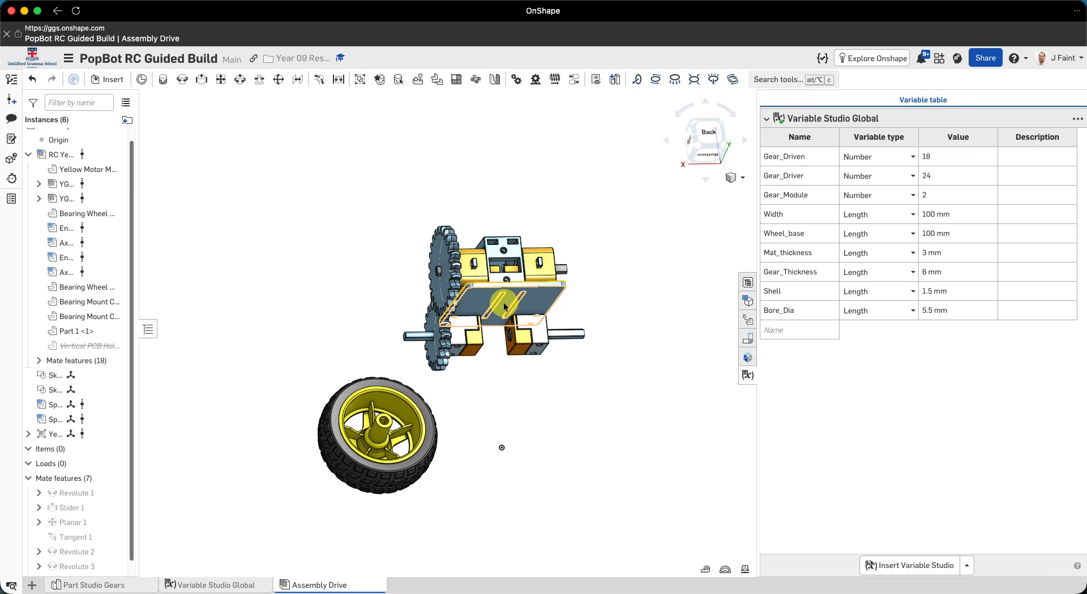
click(489, 411)
Fasten the underside of the orange bearing mount part nearest the driven gear to the assembly origin and accept the mate.
right_drag(497, 437, 491, 359)
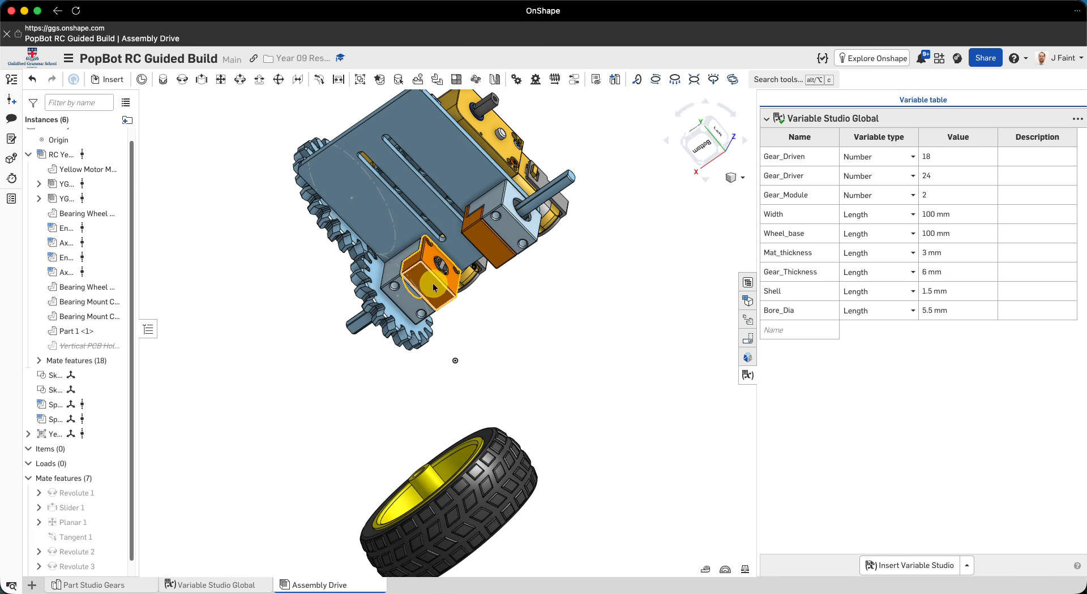
right_drag(435, 290, 340, 242)
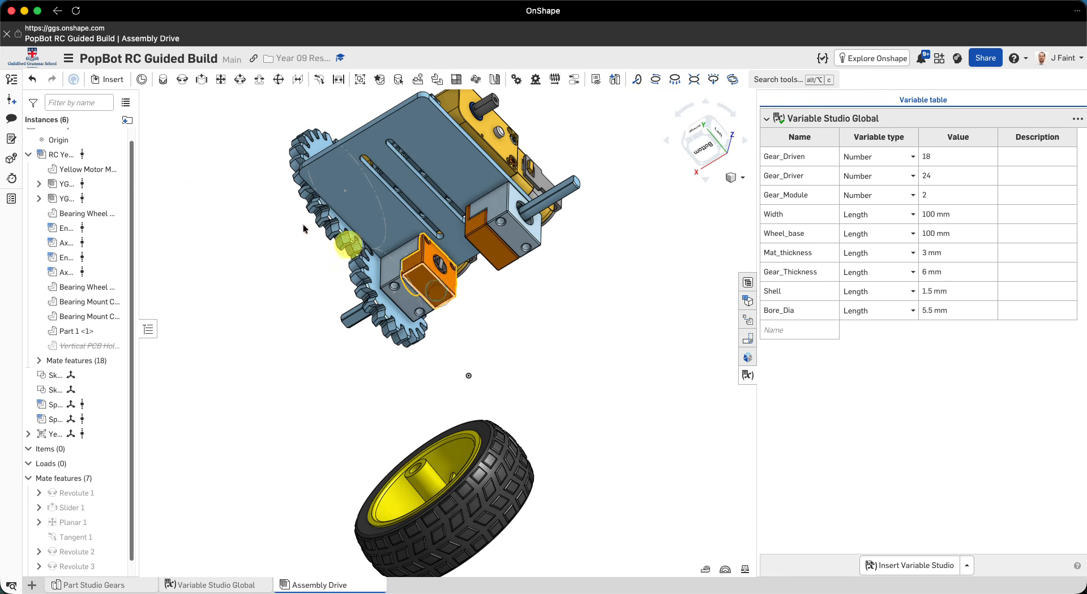
click(164, 82)
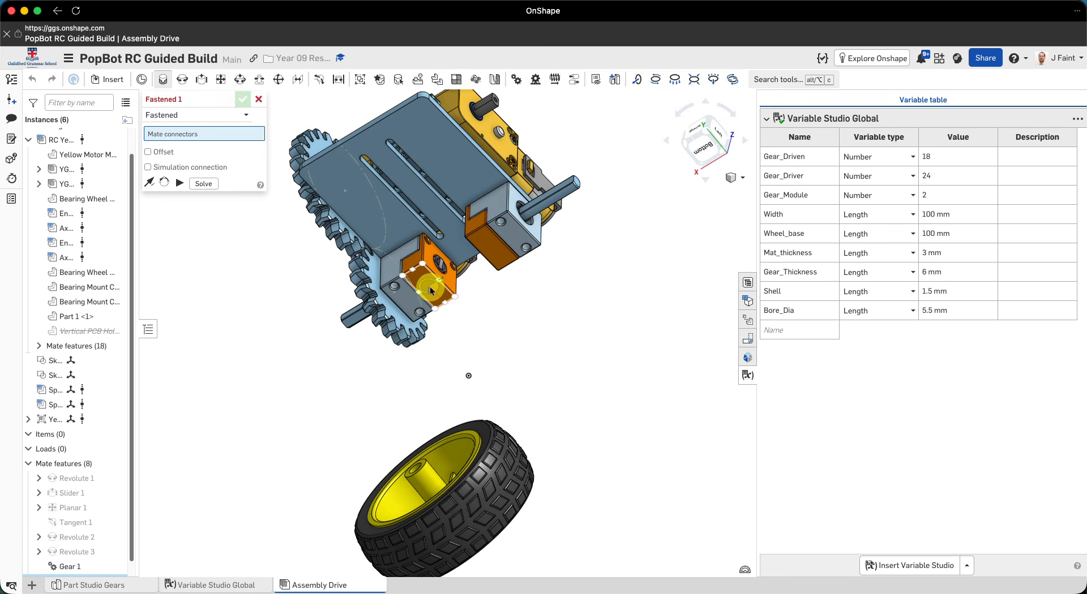
click(468, 377)
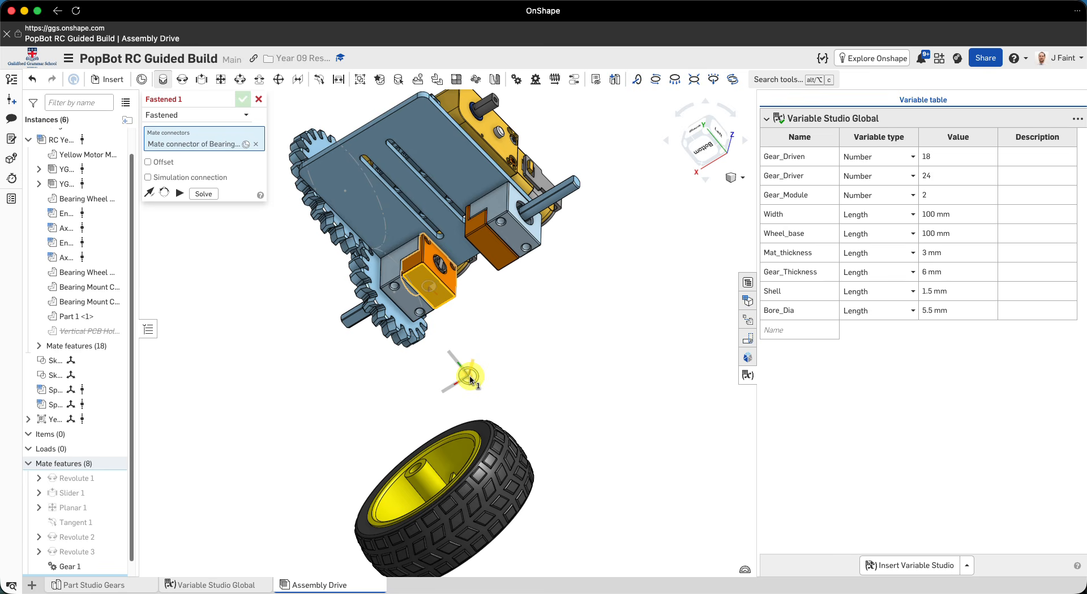
click(469, 377)
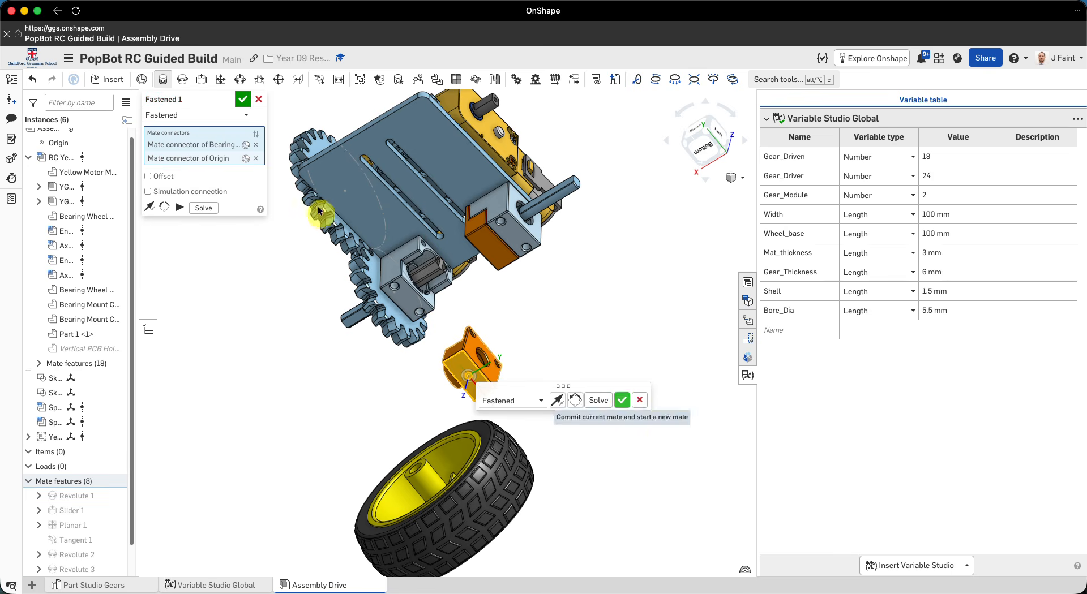
click(243, 101)
Create a Fastened mate between the axle's free end beside the driven gear and the inner face of the wheel's hub bore.
right_drag(534, 279, 484, 292)
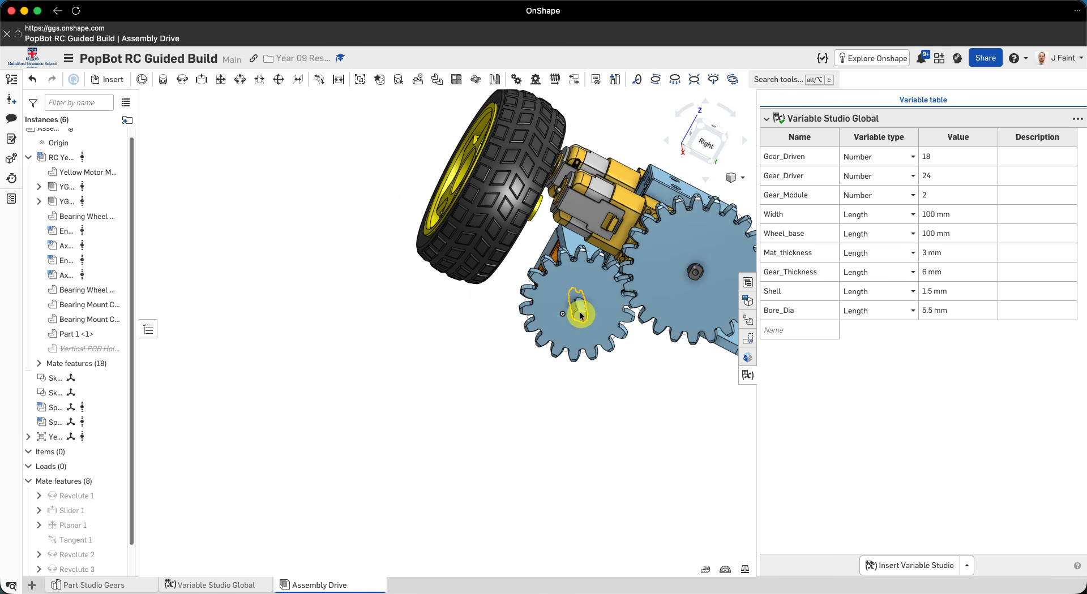
right_drag(409, 234, 357, 214)
scroll(529, 204, up, 3)
scroll(530, 205, up, 2)
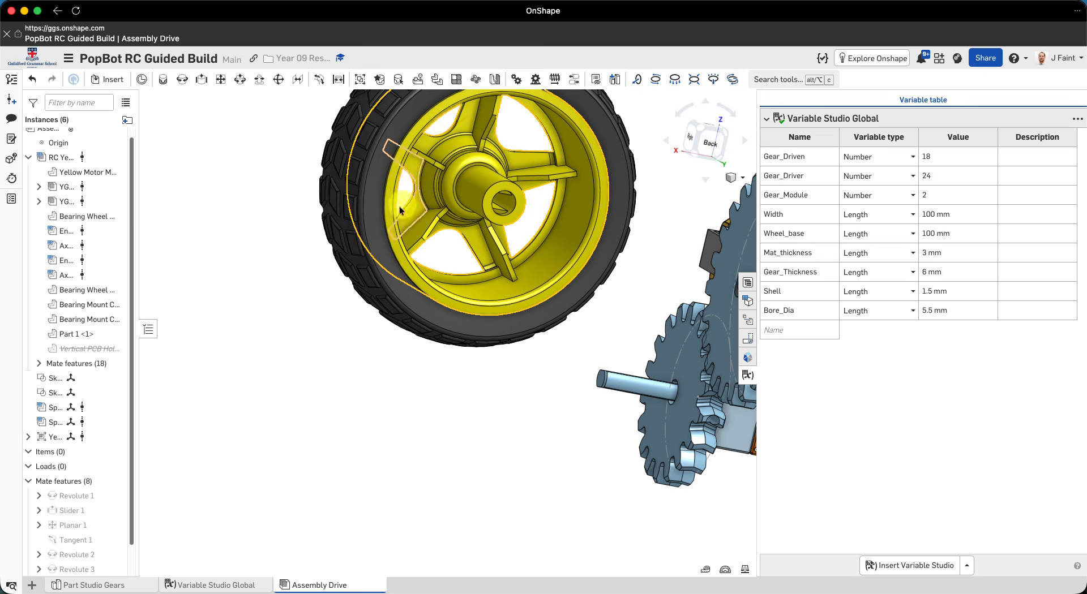
click(163, 81)
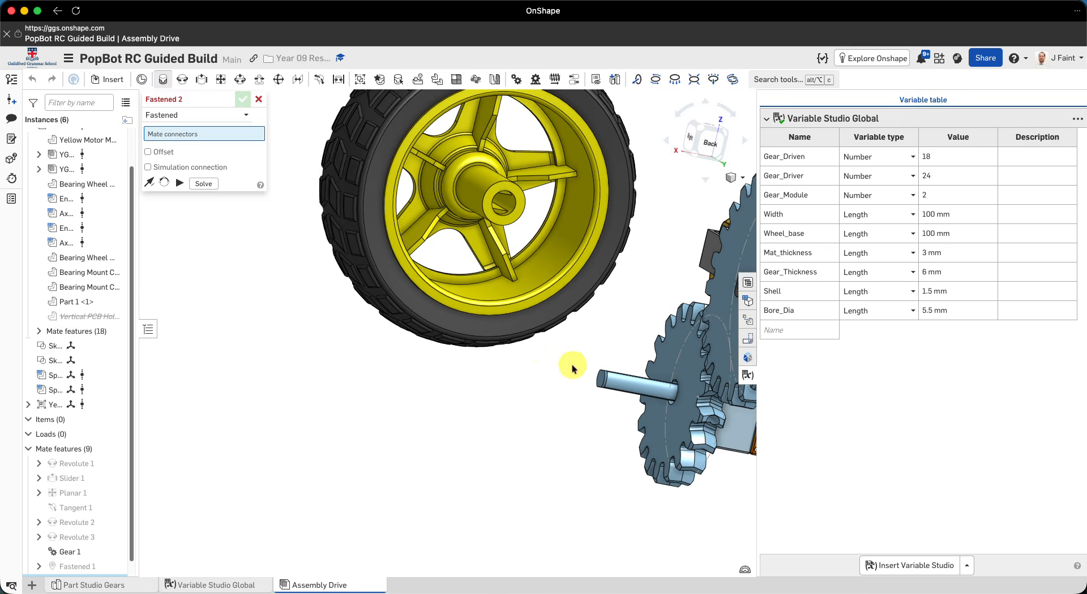
scroll(603, 386, up, 3)
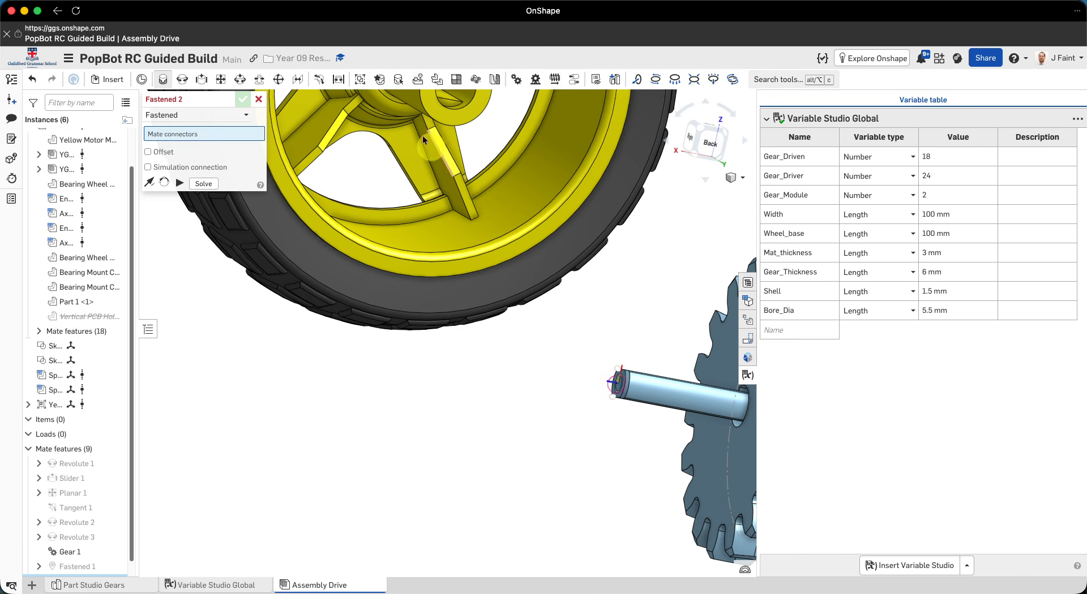
scroll(424, 138, down, 3)
right_drag(423, 145, 420, 136)
middle_drag(422, 139, 399, 220)
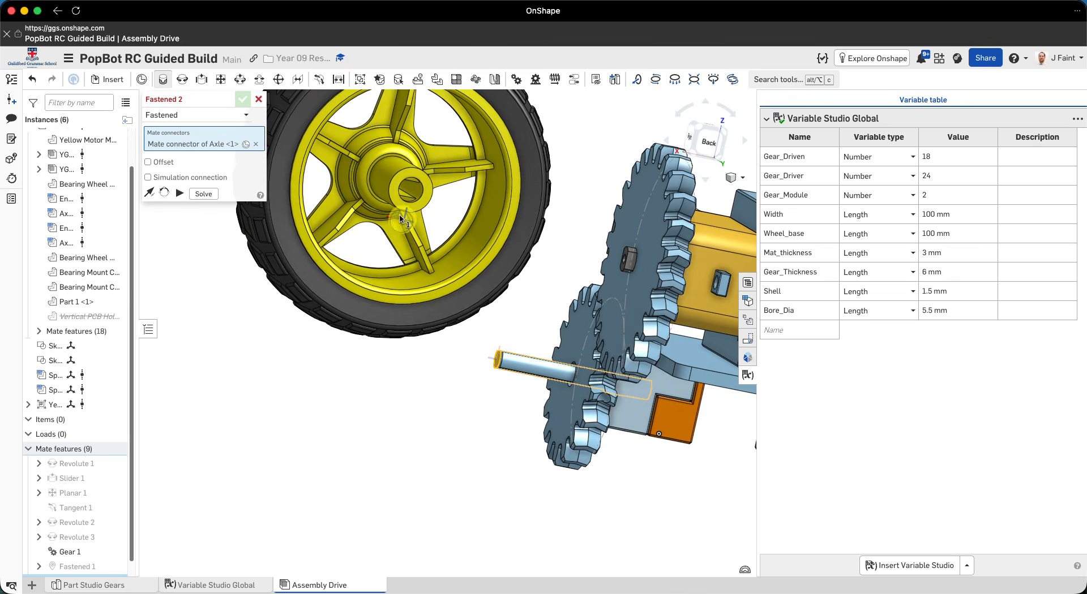
right_drag(400, 219, 395, 214)
scroll(393, 182, up, 1)
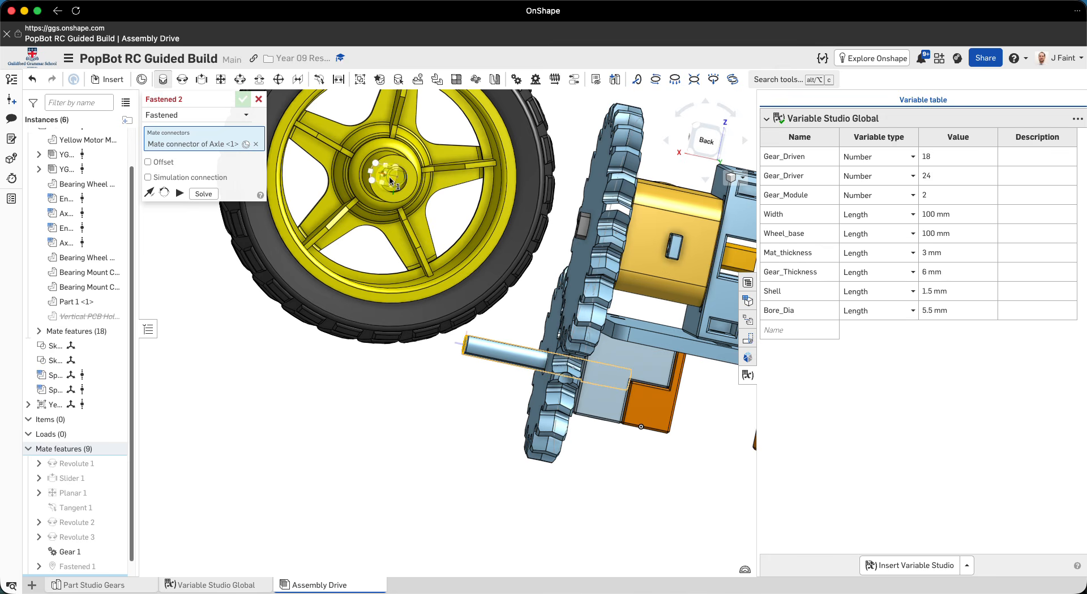
scroll(390, 182, up, 5)
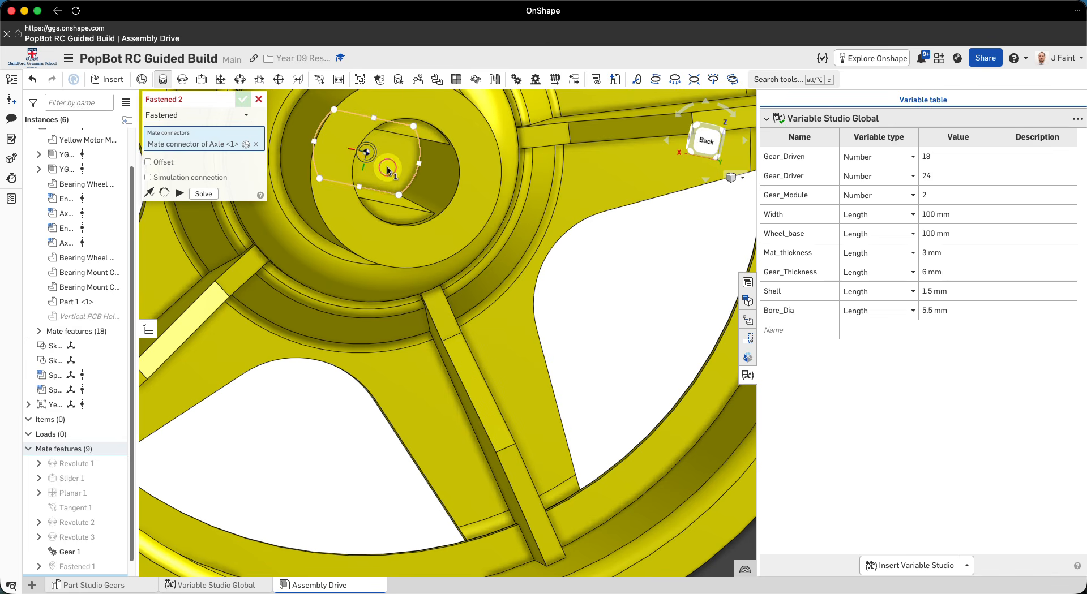
click(388, 169)
Offset the wheel's Fastened mate by -2 mm in Z to clear the driven gear.
scroll(474, 271, down, 3)
mouse_move(515, 324)
right_down()
mouse_move(515, 312)
mouse_move(510, 321)
right_up()
scroll(547, 403, up, 4)
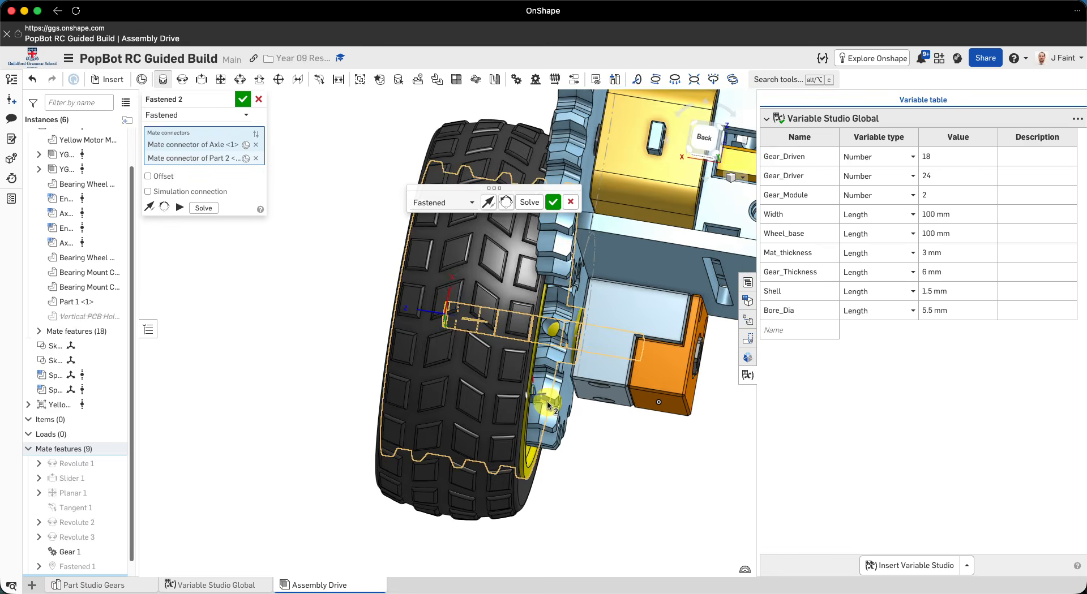
scroll(552, 379, up, 2)
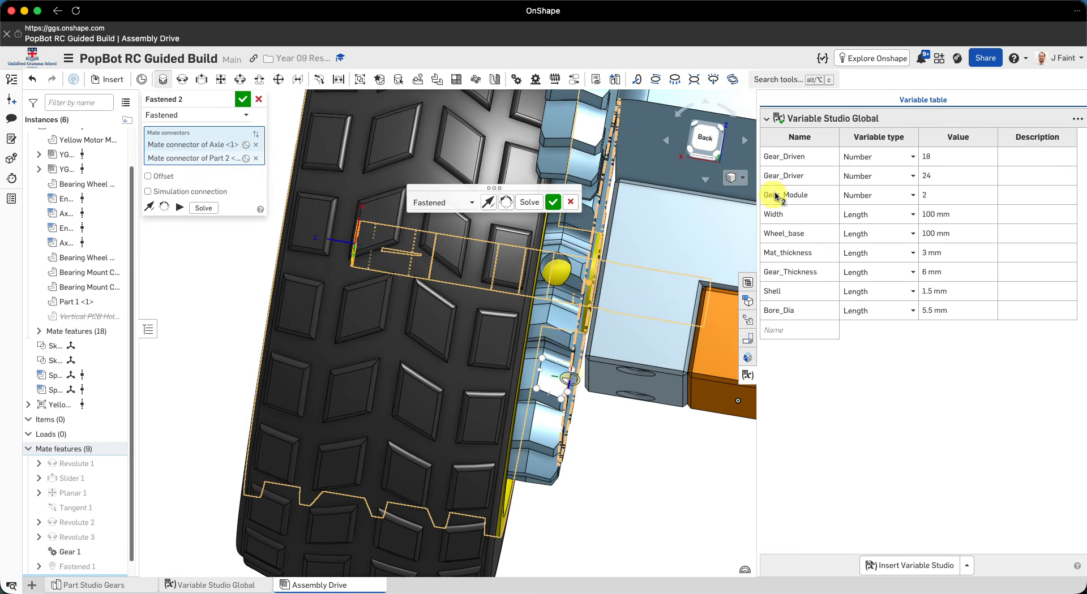
click(705, 139)
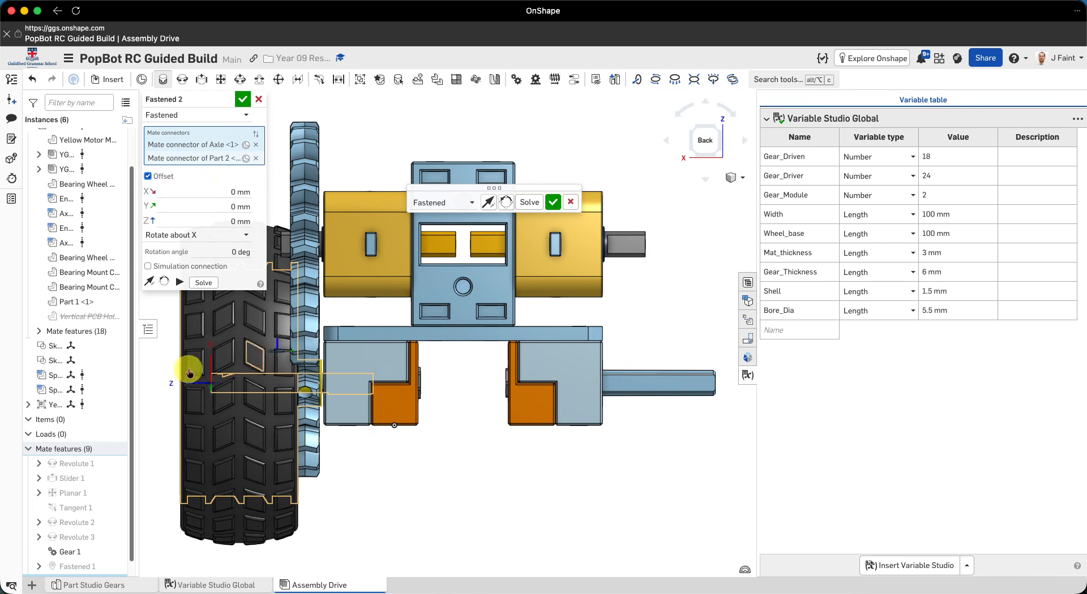
click(185, 220)
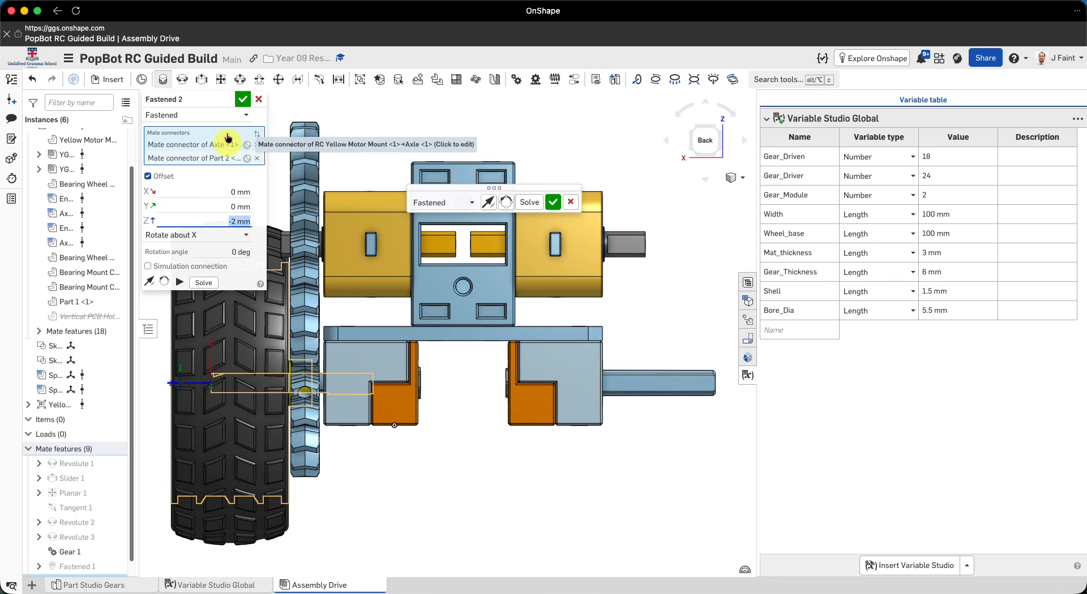
Accept the wheel's Fastened mate with its Z offset.
click(242, 100)
mouse_move(267, 330)
right_down()
mouse_move(270, 373)
mouse_move(299, 317)
mouse_move(286, 323)
right_up()
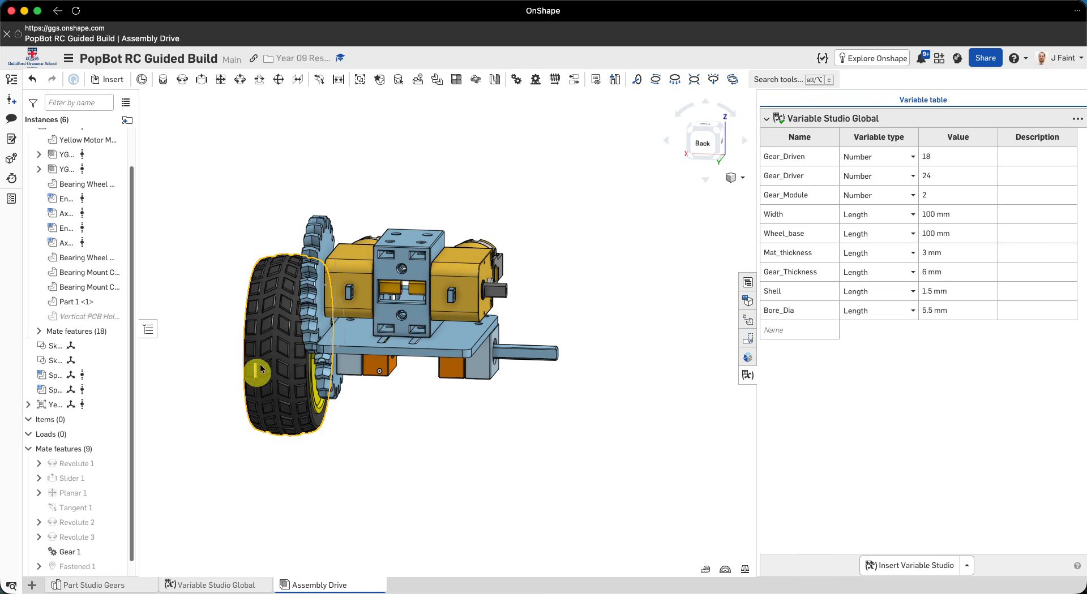
click(511, 363)
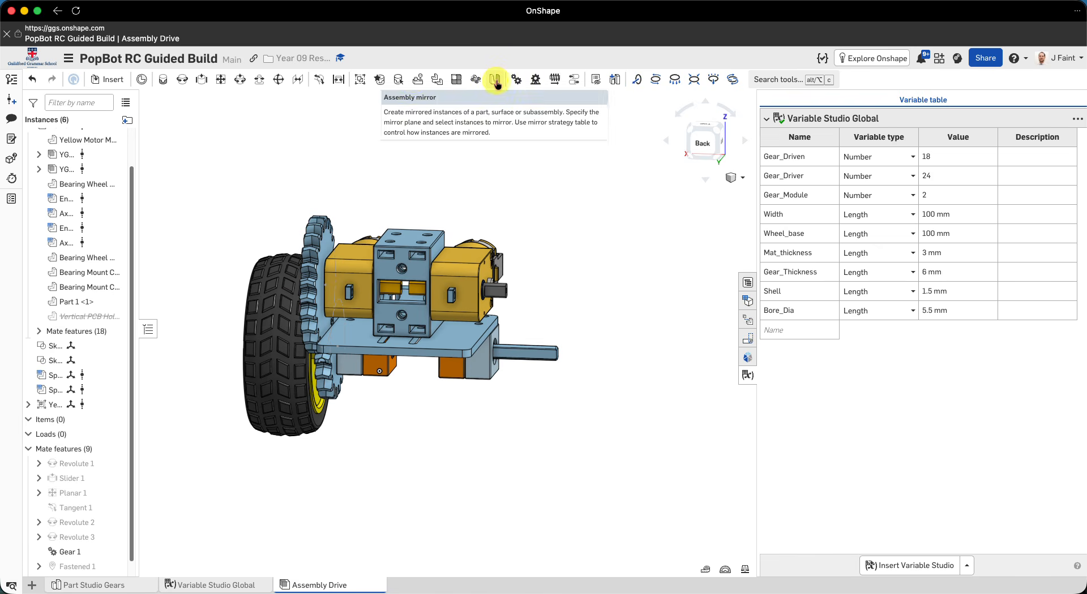
Start an assembly mirror with the 18-tooth spur gear, the 24-tooth spur gear and the whole Yellow Wheel 65x25 subassembly as instances.
click(494, 81)
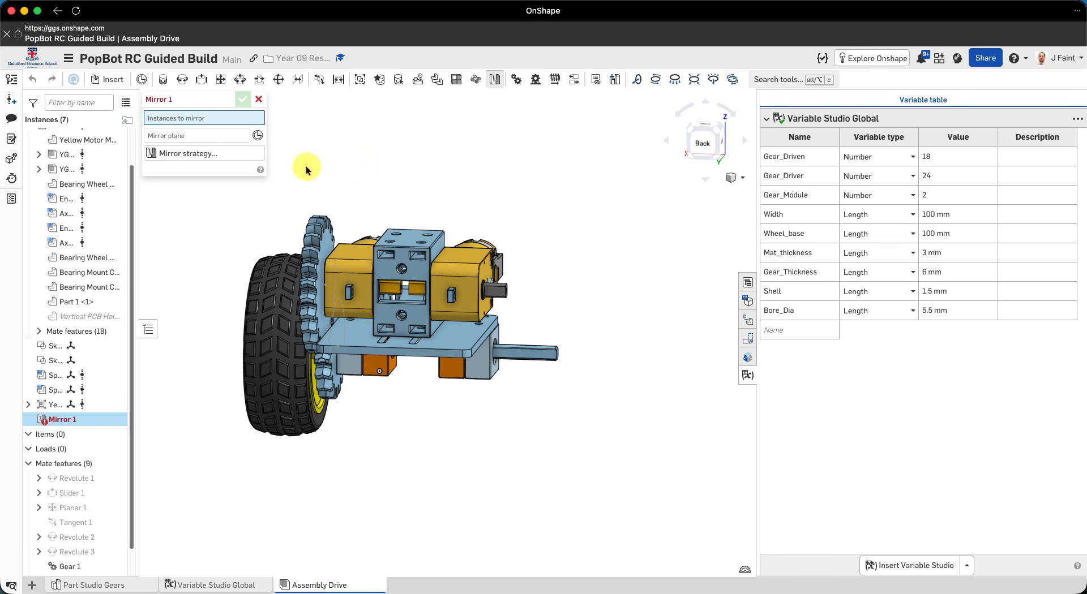
right_drag(257, 365, 261, 364)
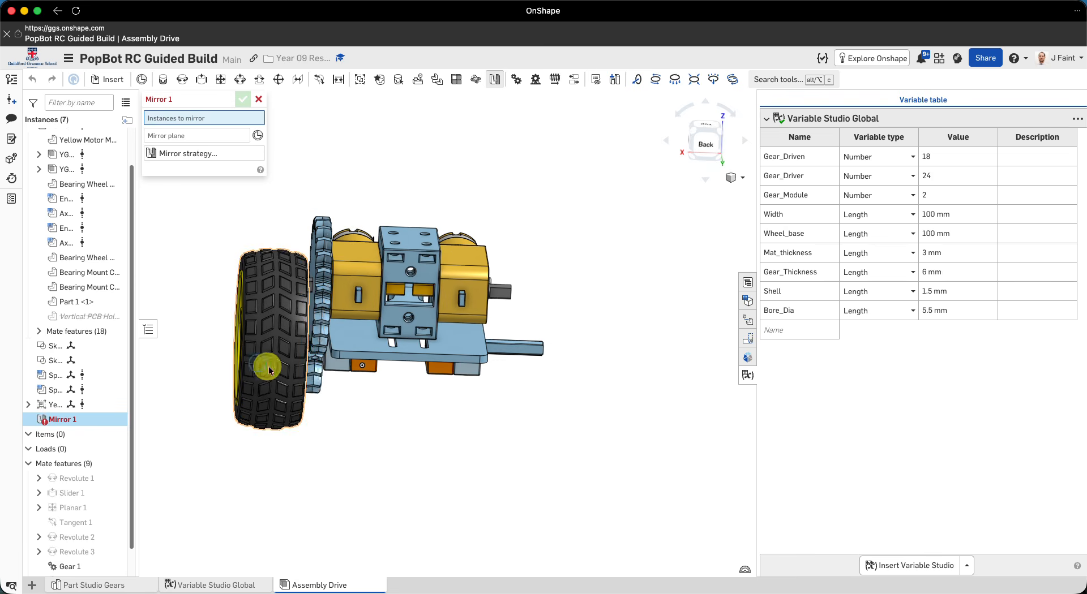
click(317, 384)
click(321, 316)
click(275, 341)
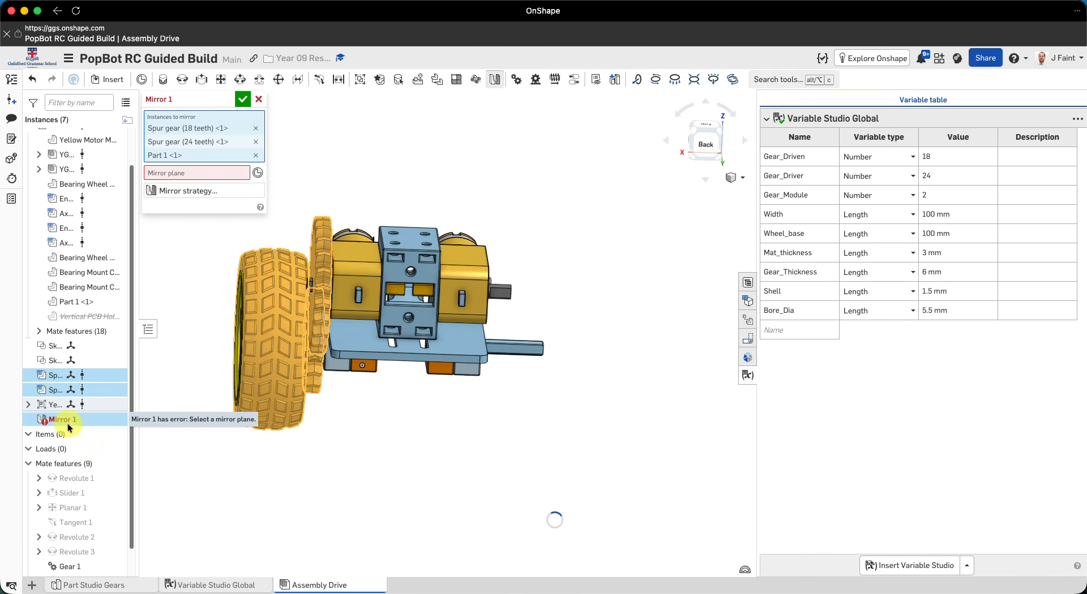
click(55, 407)
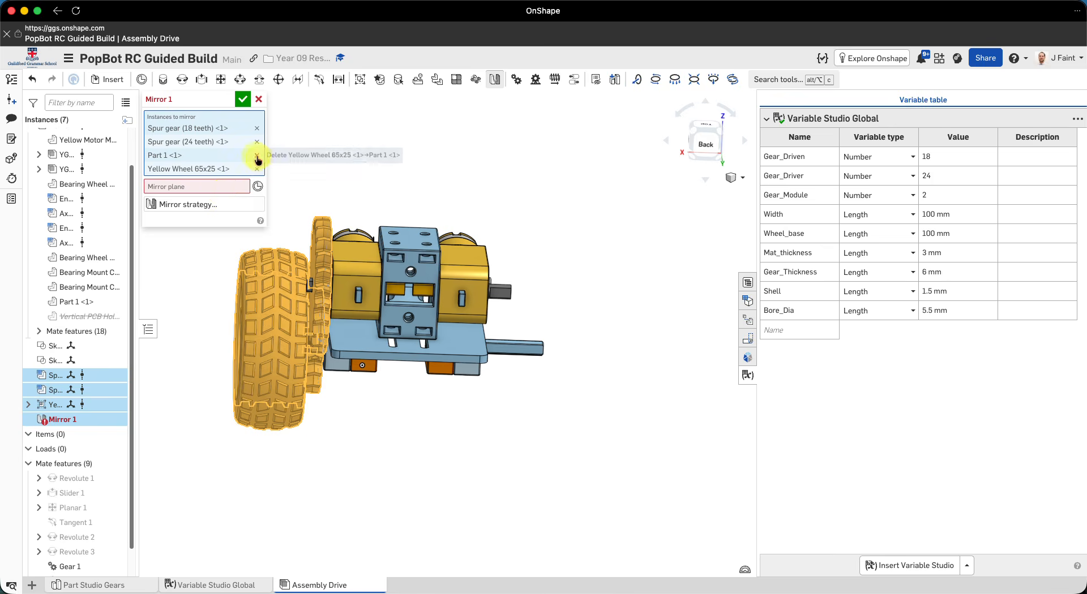
click(256, 155)
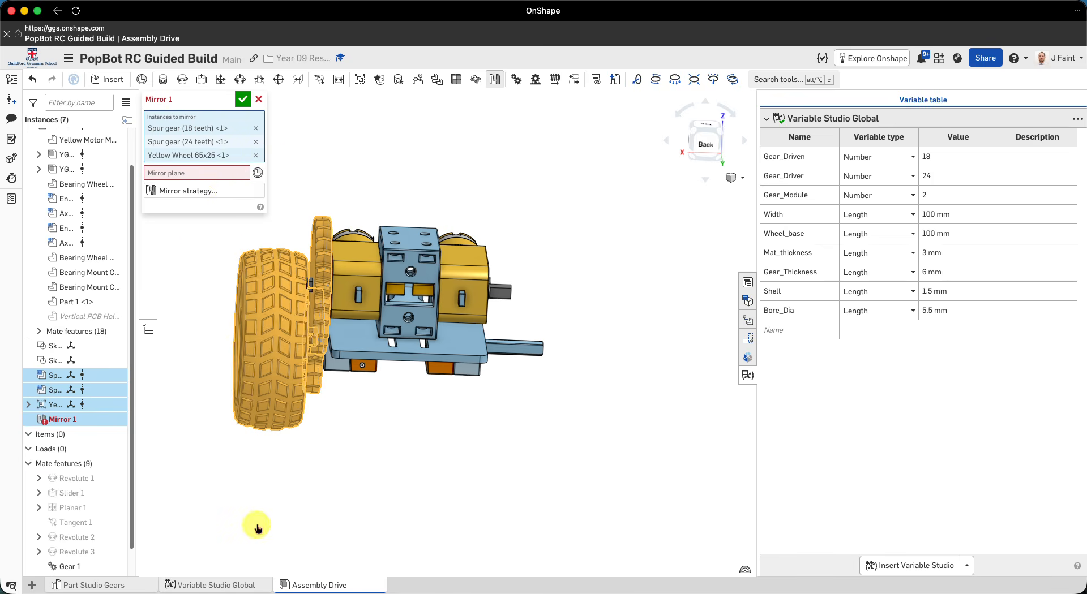
Define the mirror plane with a mate connector at the midpoint of the upper rear edge of the central blue motor bracket.
right_drag(258, 530, 270, 527)
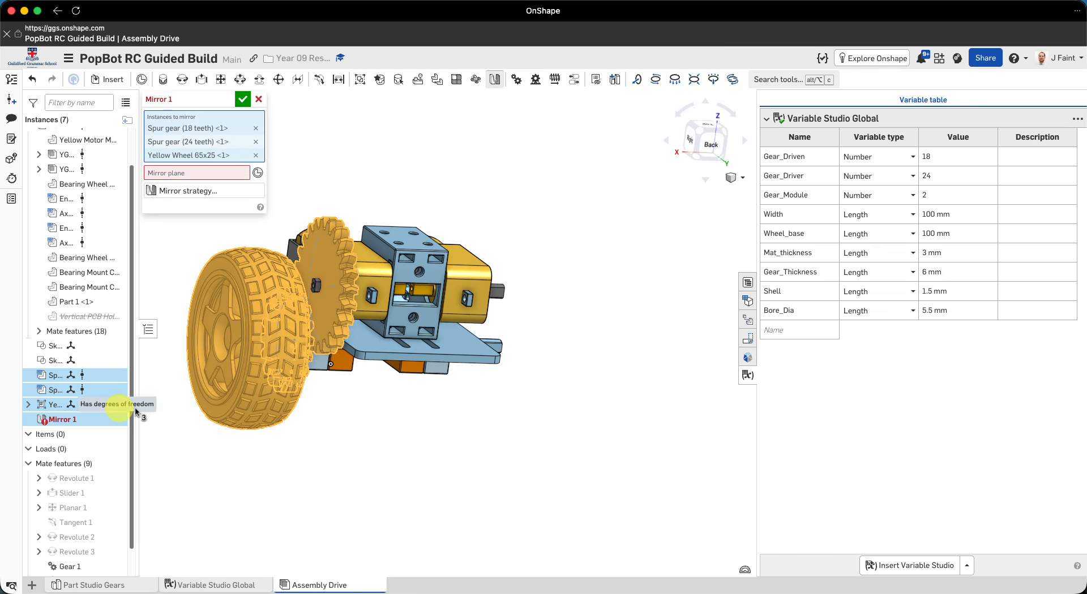
click(215, 175)
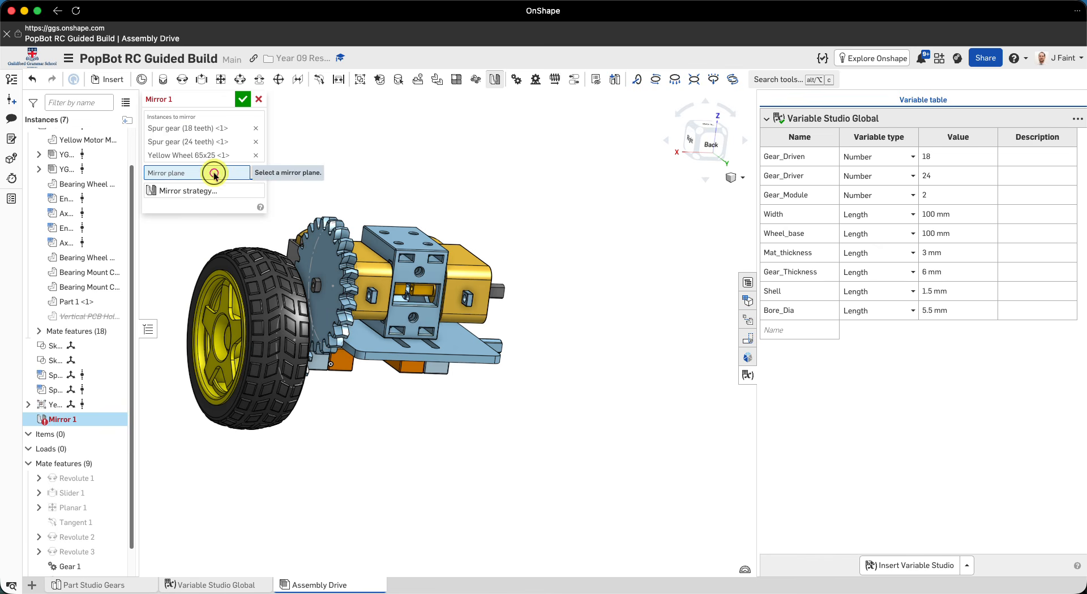
click(257, 173)
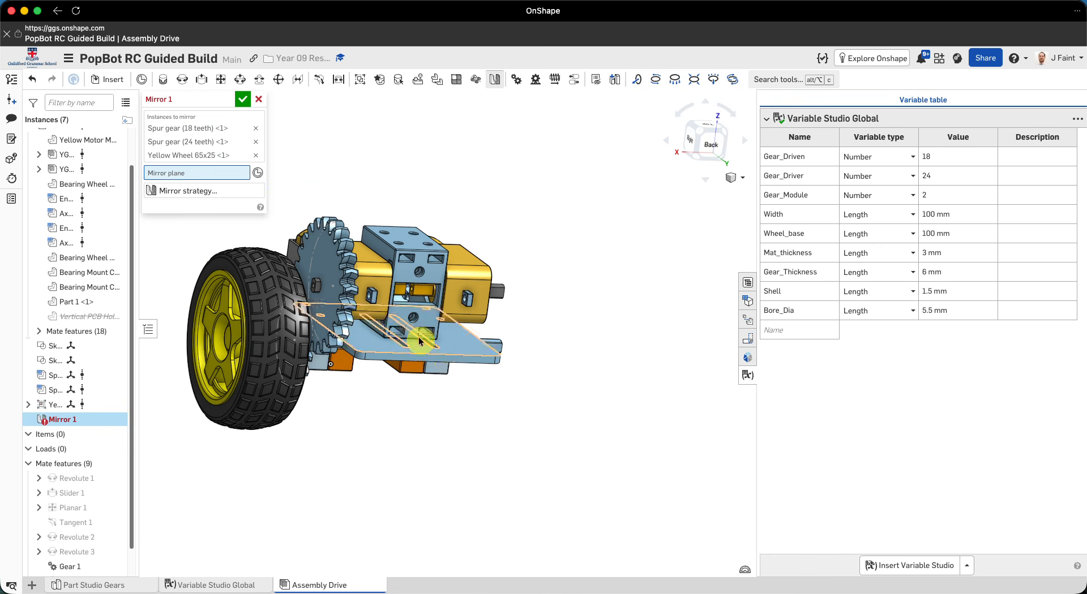
click(259, 173)
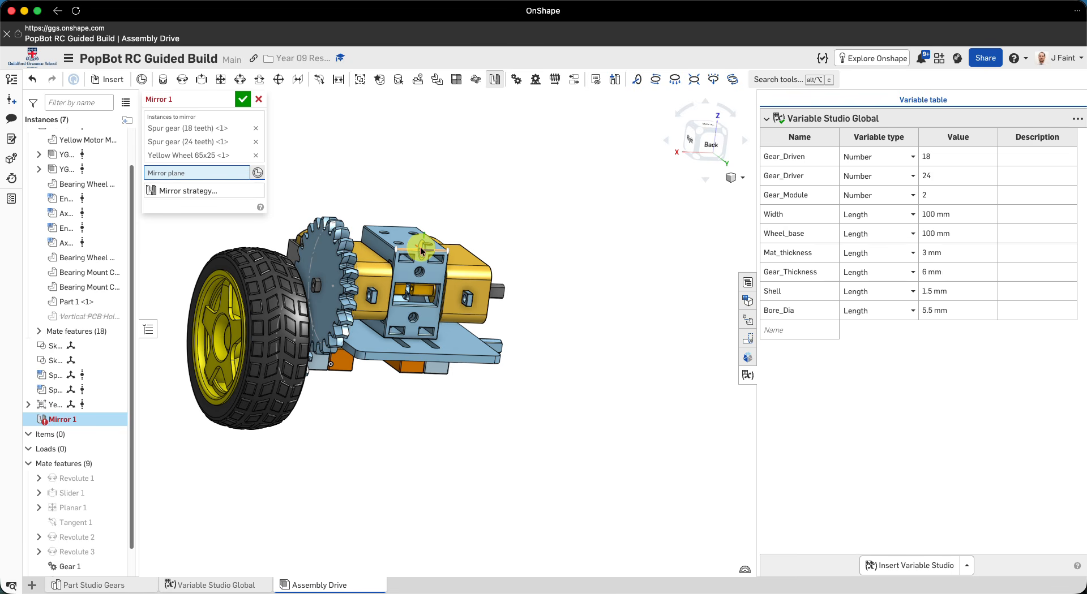
key(shift+2)
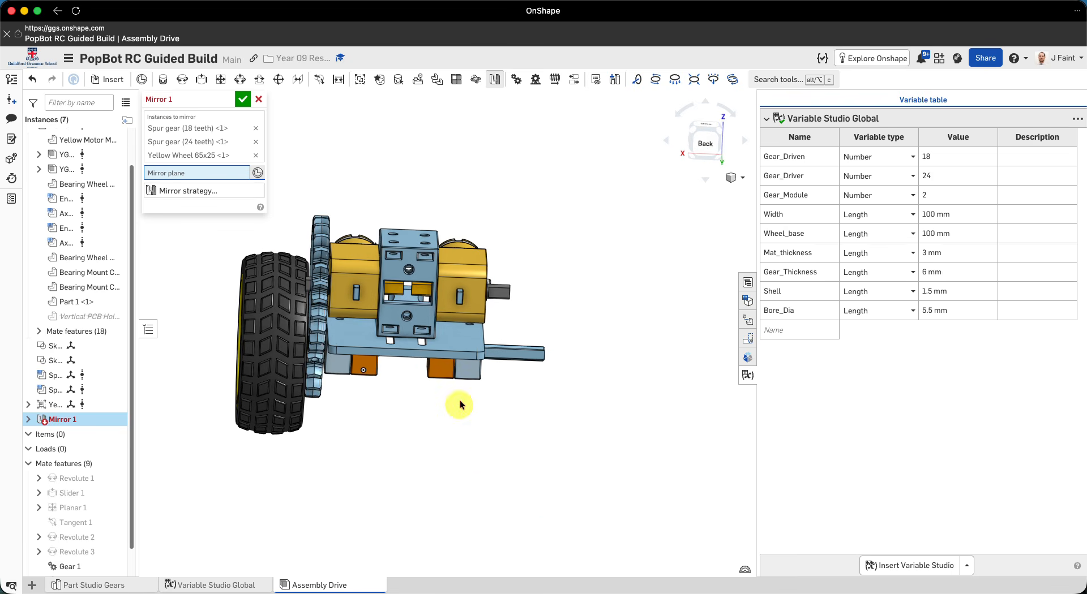
Set the mirror action of both spur gears to Transform, keeping the wheel as Derived, and accept the mirror.
click(206, 202)
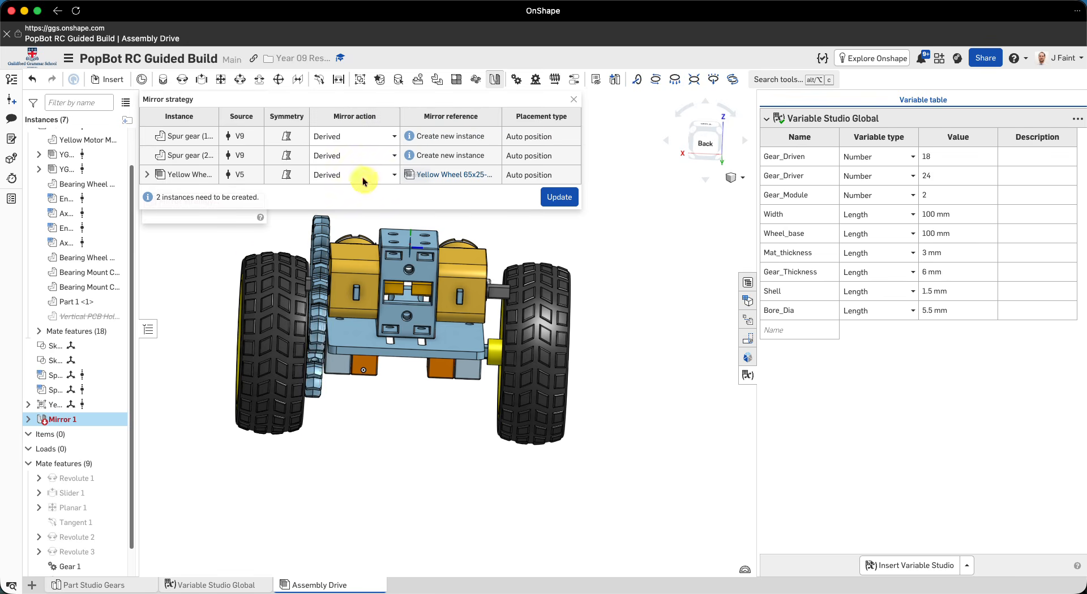
click(392, 140)
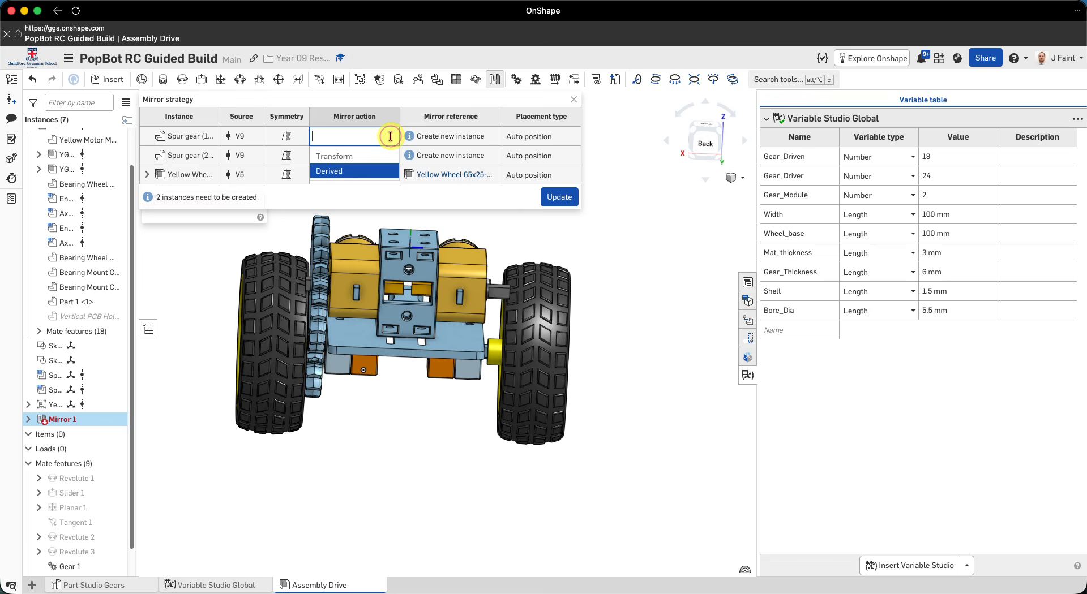
click(350, 156)
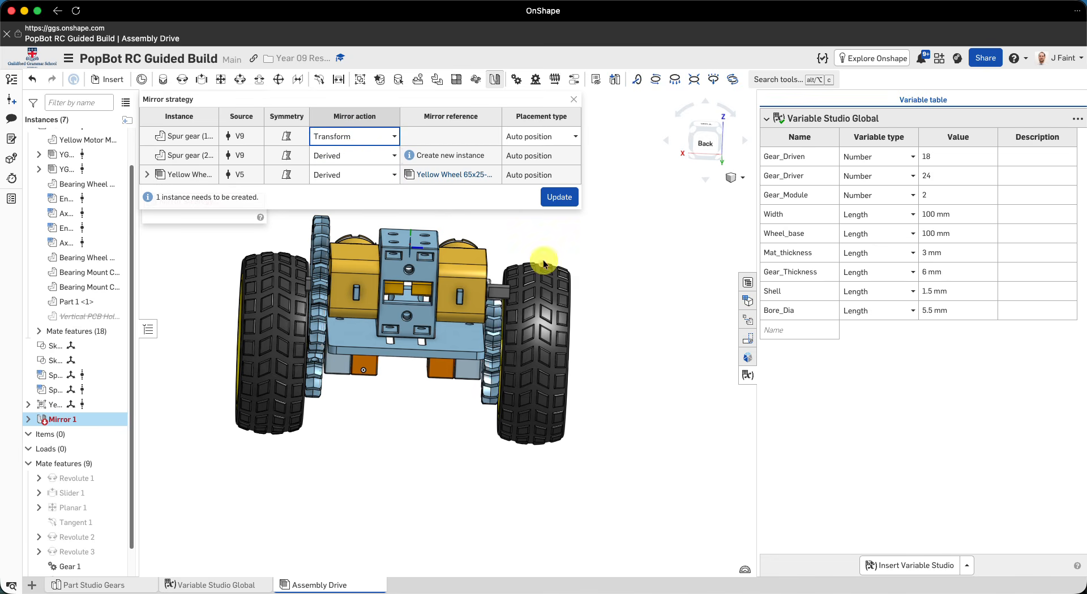
click(359, 157)
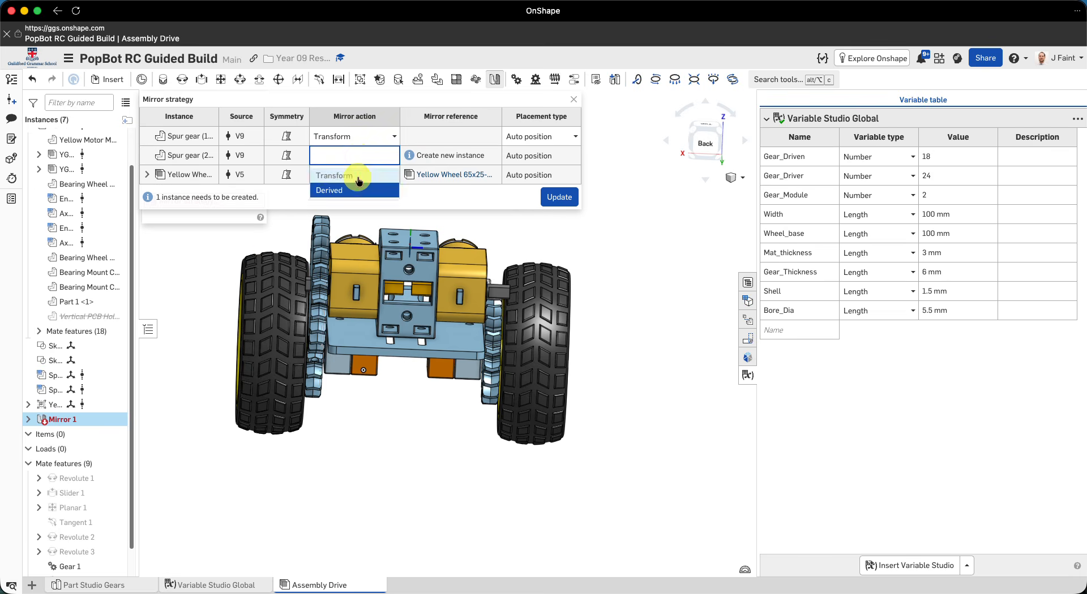
click(356, 174)
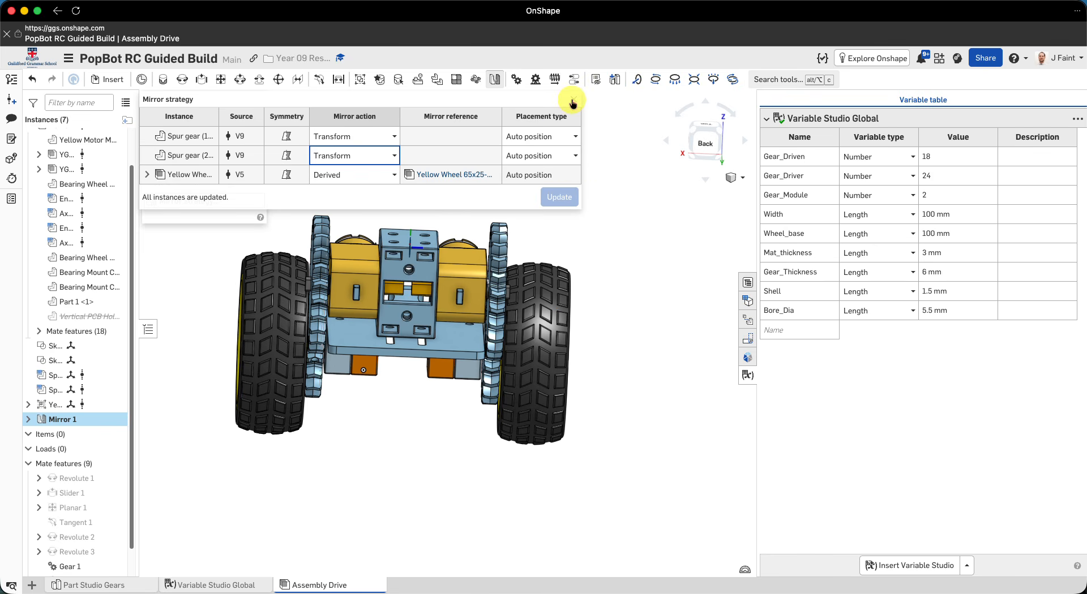
click(573, 104)
right_drag(614, 245, 366, 171)
click(243, 101)
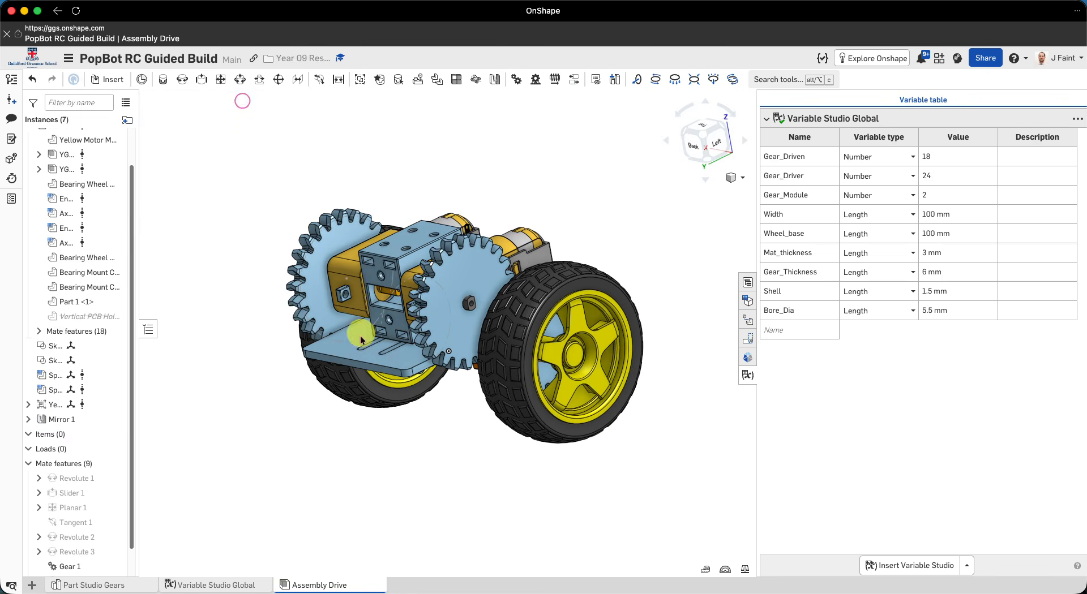
right_drag(379, 403, 278, 331)
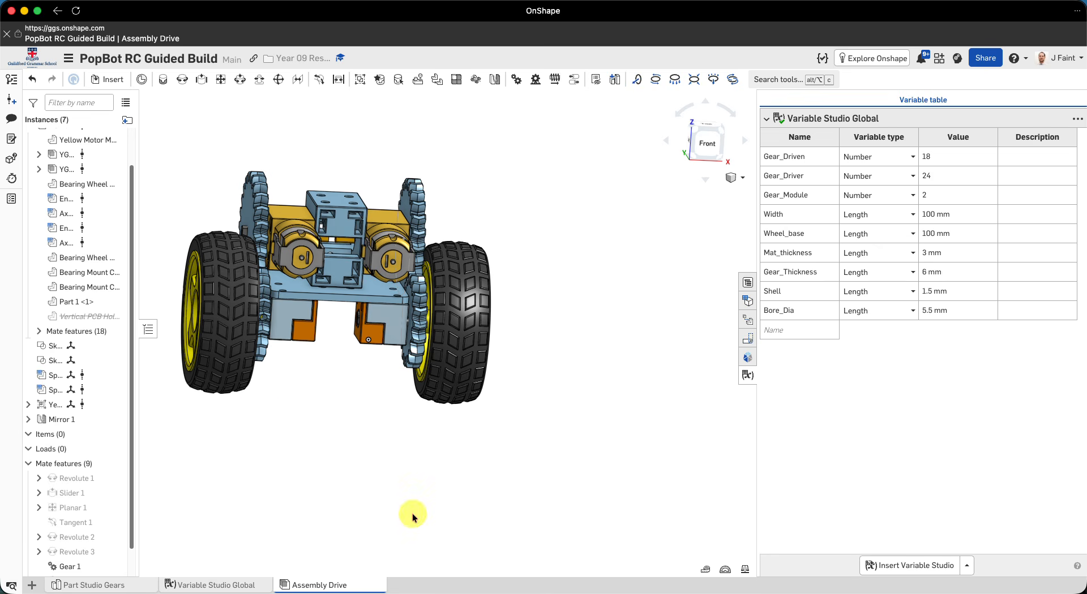